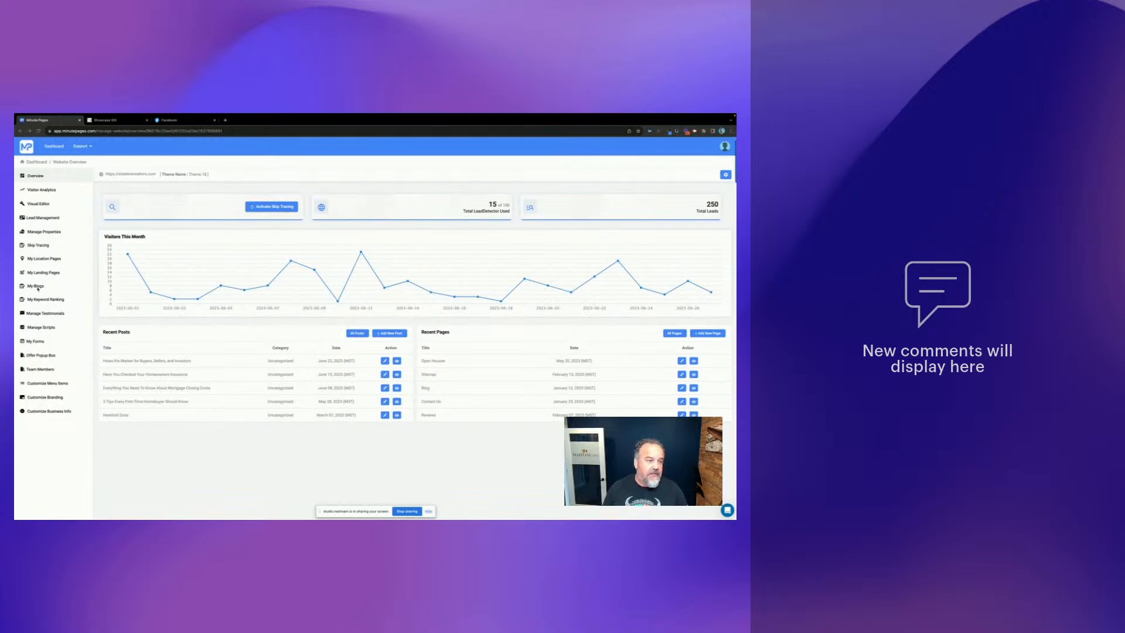
- Open the New Construction York County landing page for editing from My Landing Pages
left_click(51, 273)
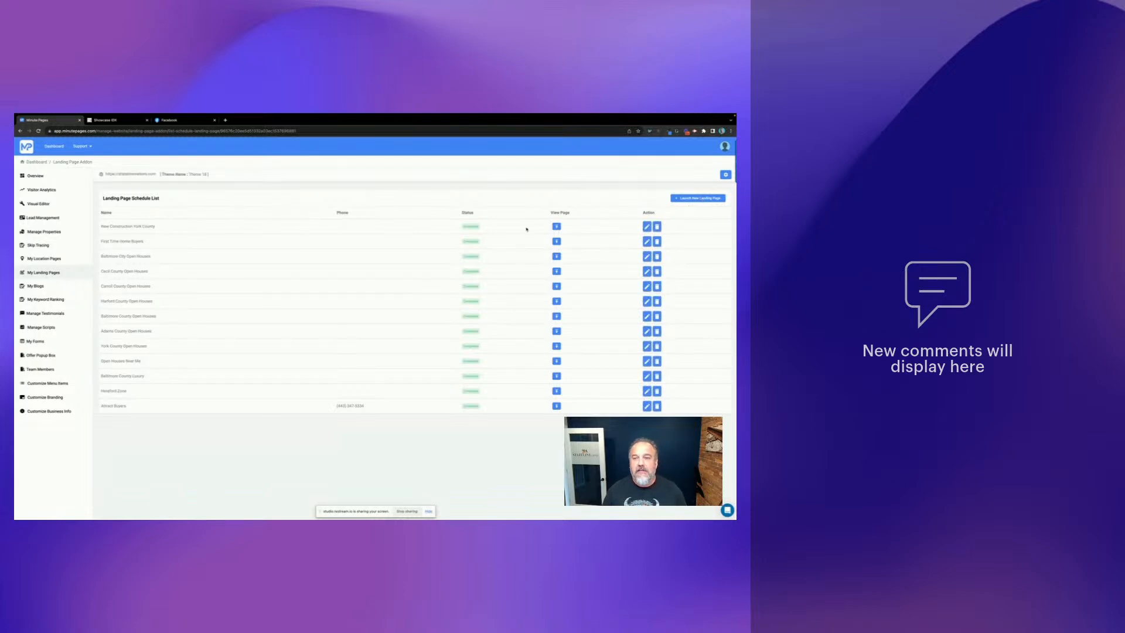
left_click(647, 226)
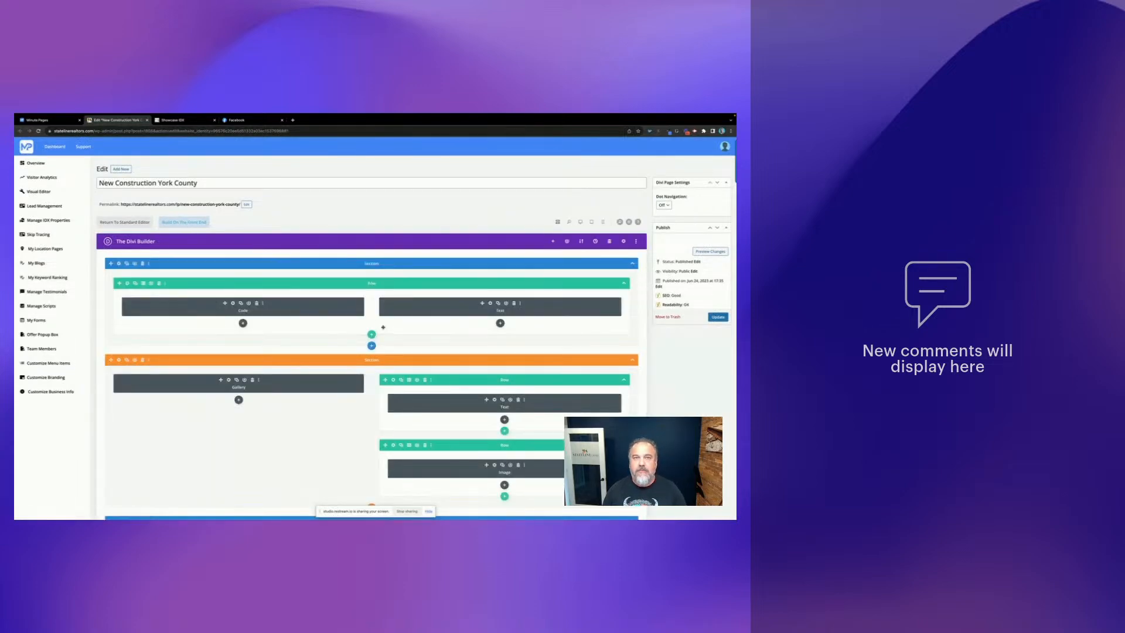
- Launch the front-end Divi Visual Builder for the York County page
left_click(185, 223)
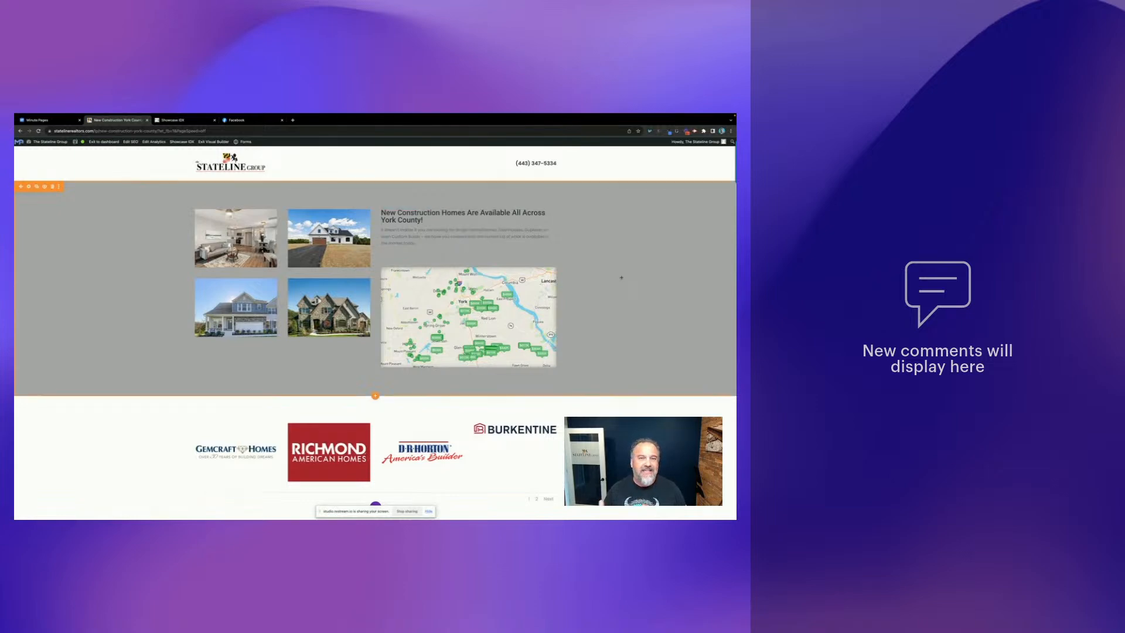
- Scroll down to the listings module and inspect its underlying shortcode
scroll(506, 411, "down", 1)
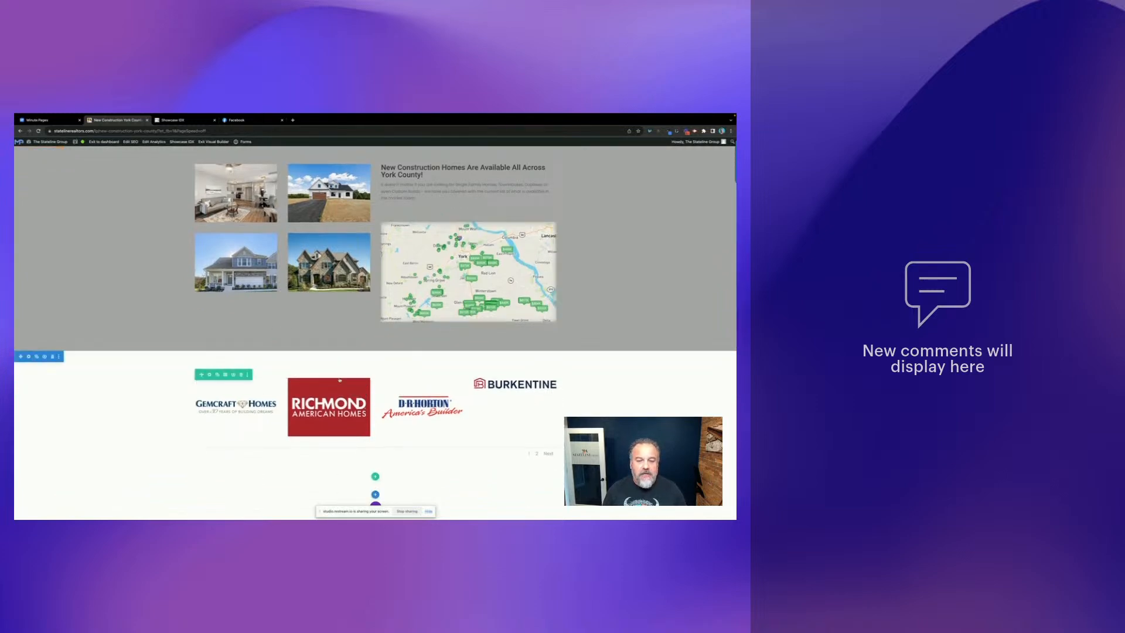
scroll(147, 384, "down", 1)
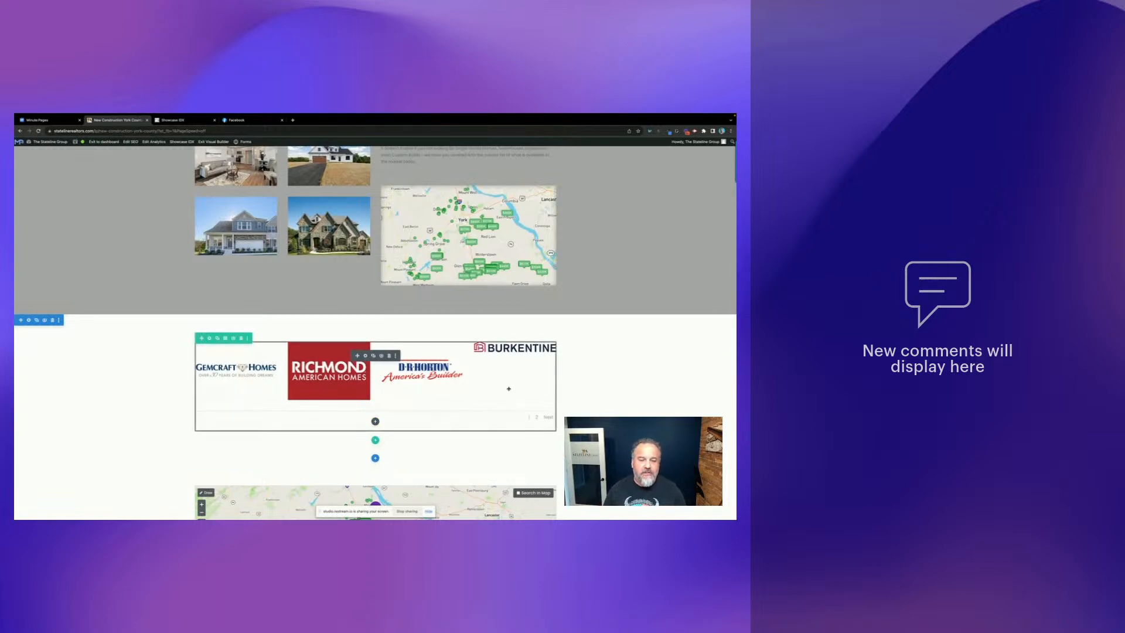
scroll(618, 369, "down", 5)
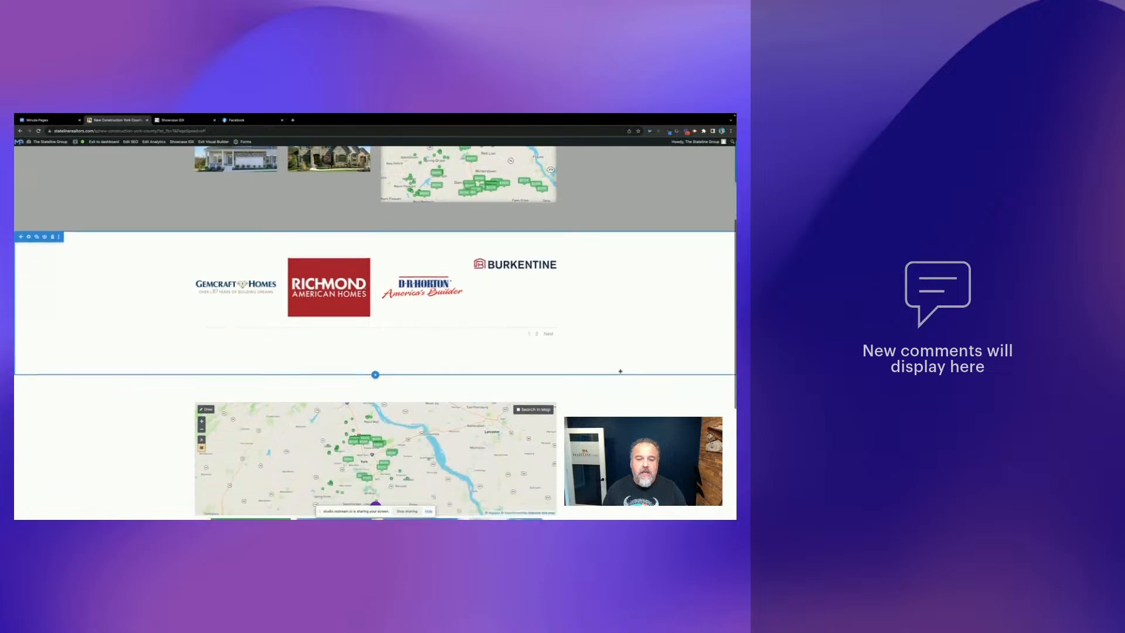
scroll(603, 375, "down", 2)
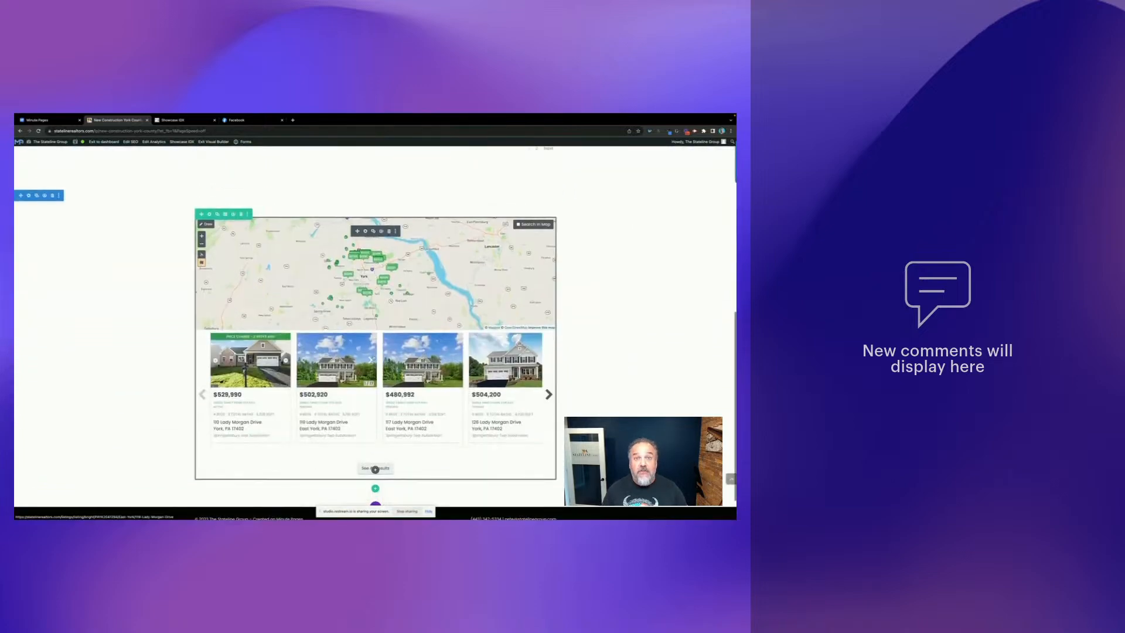
left_click(550, 394)
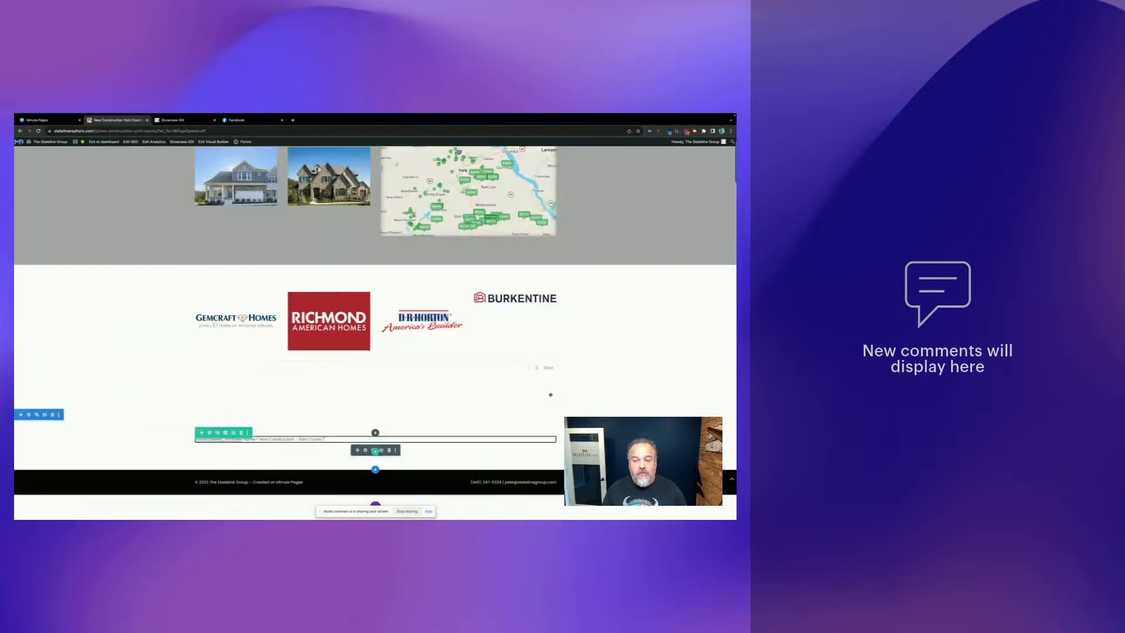
left_click(650, 352)
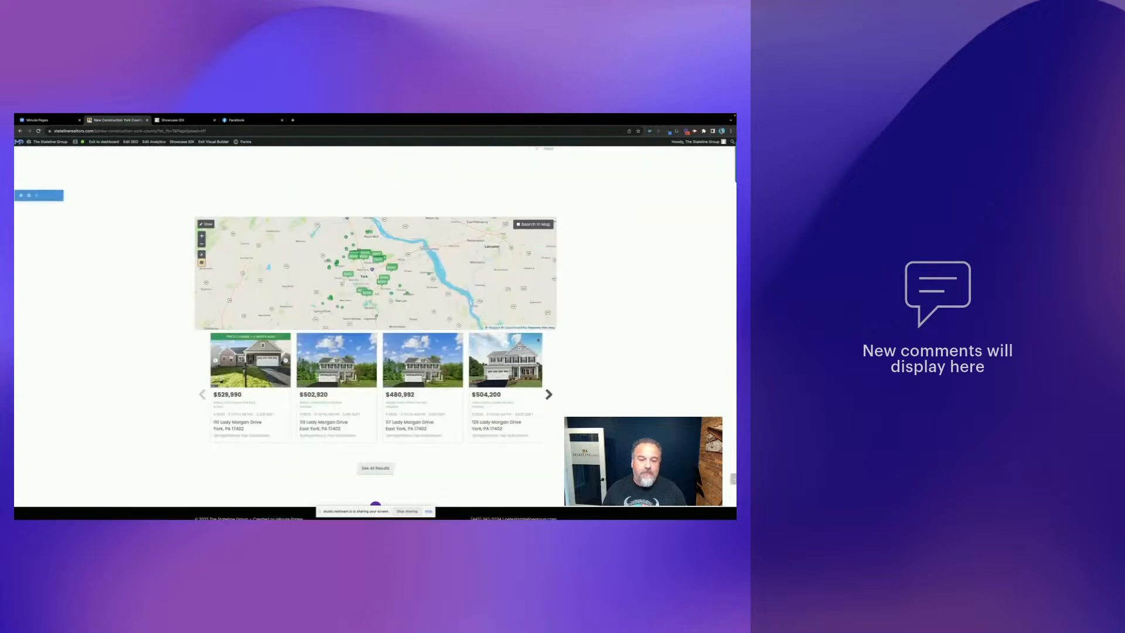
- Exit the Visual Builder to view the live page
scroll(376, 469, "up", 1)
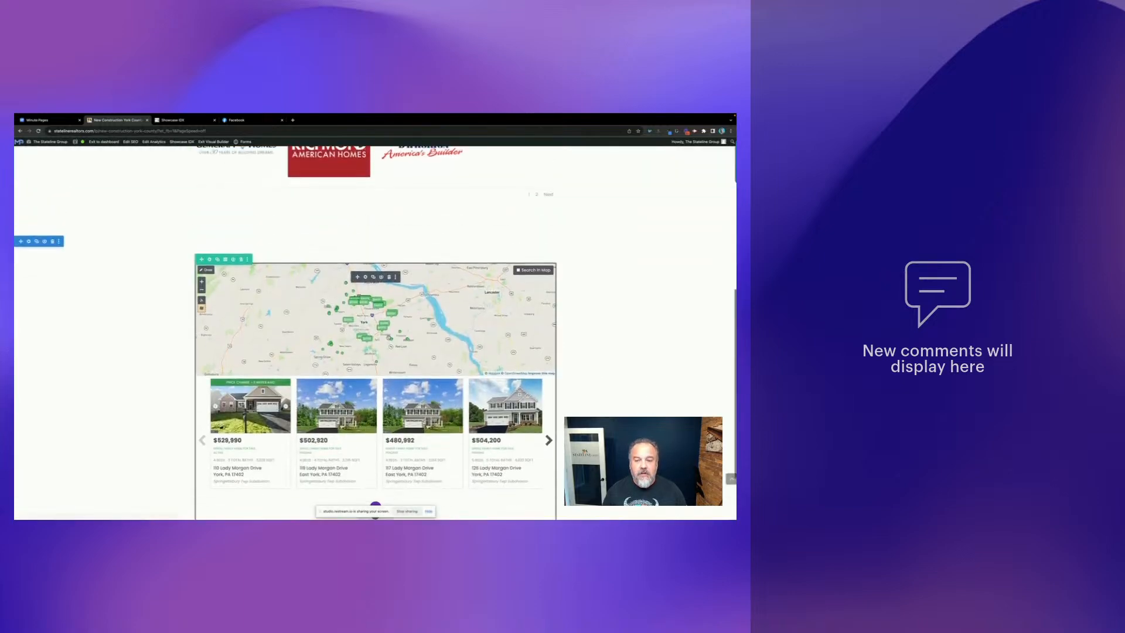
scroll(384, 463, "down", 1)
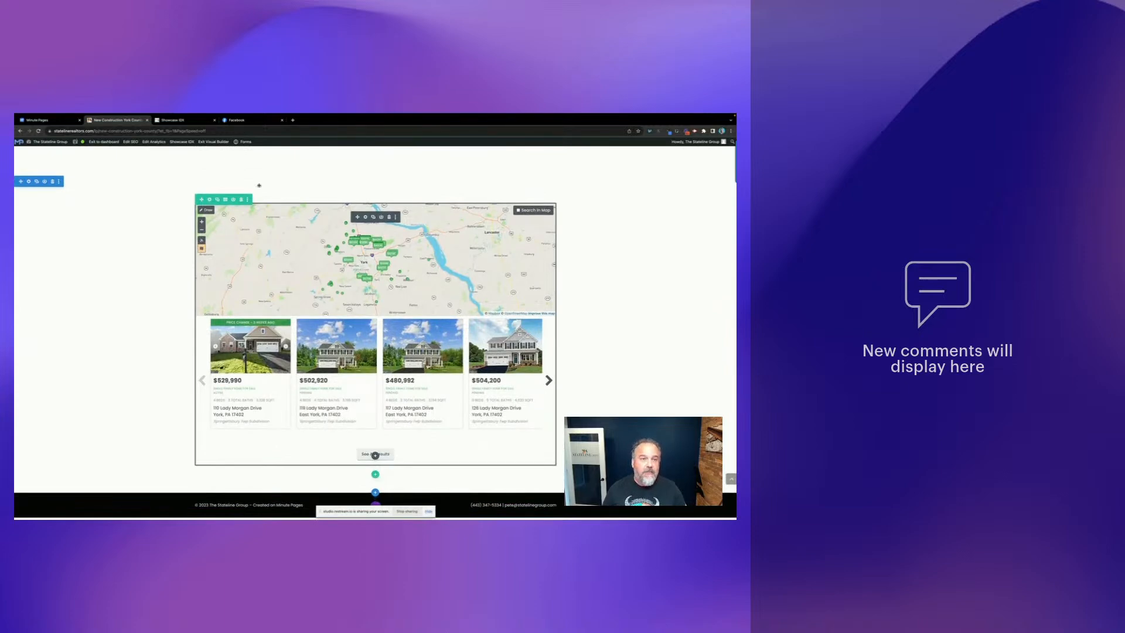
left_click(213, 141)
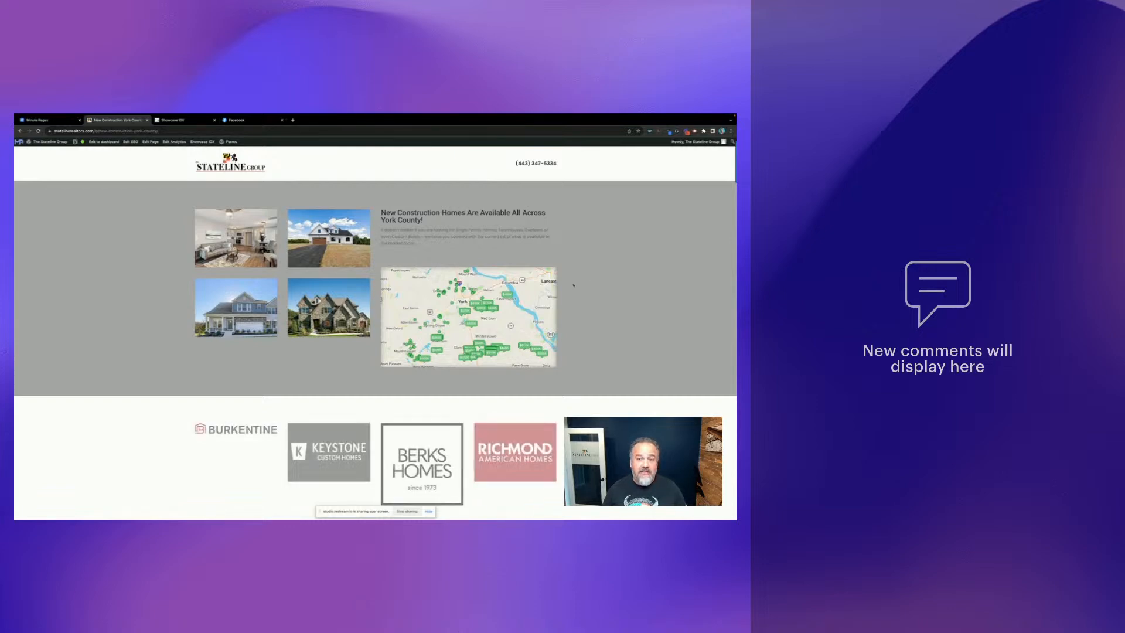
- Scroll past the builder logos and map to See All Results for the full listings search
scroll(595, 306, "down", 3)
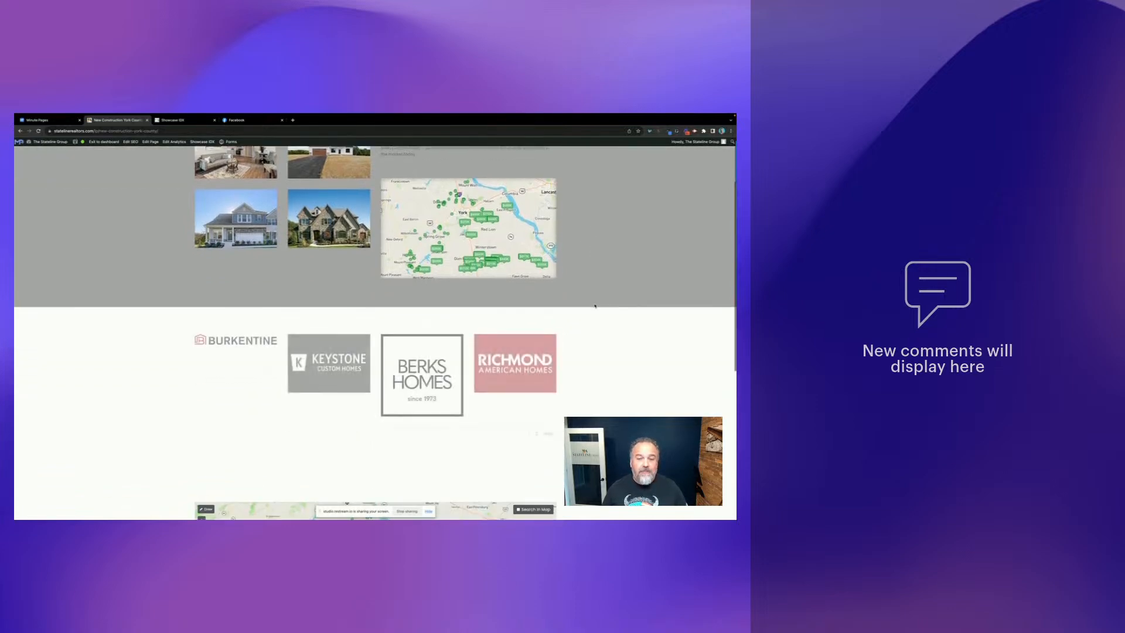
scroll(595, 305, "down", 1)
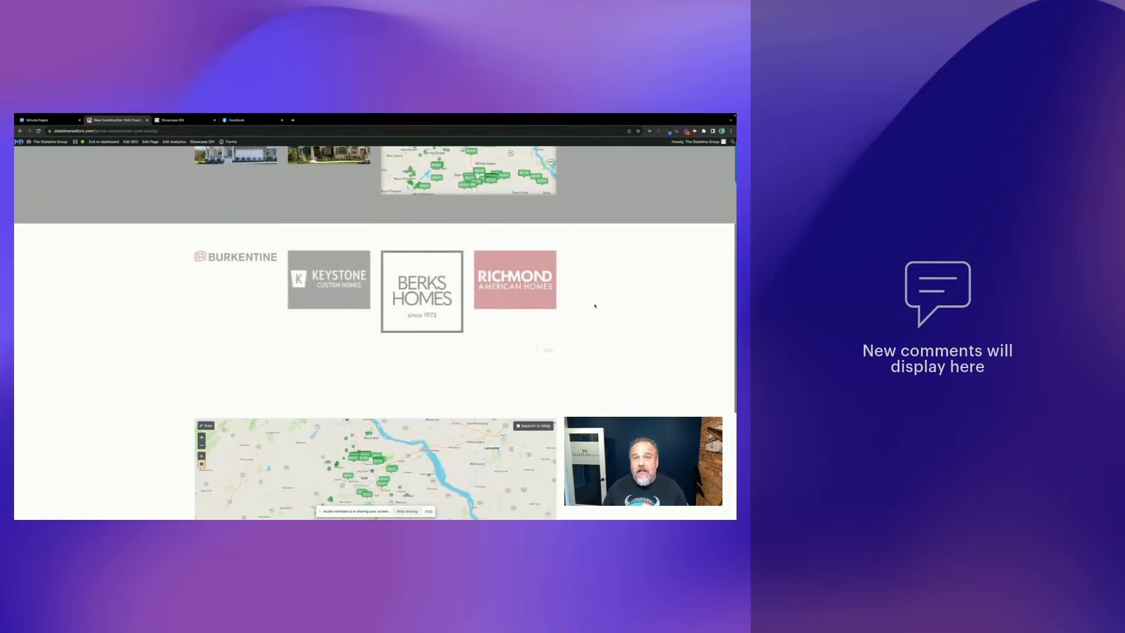
scroll(595, 305, "down", 1)
scroll(595, 305, "down", 1)
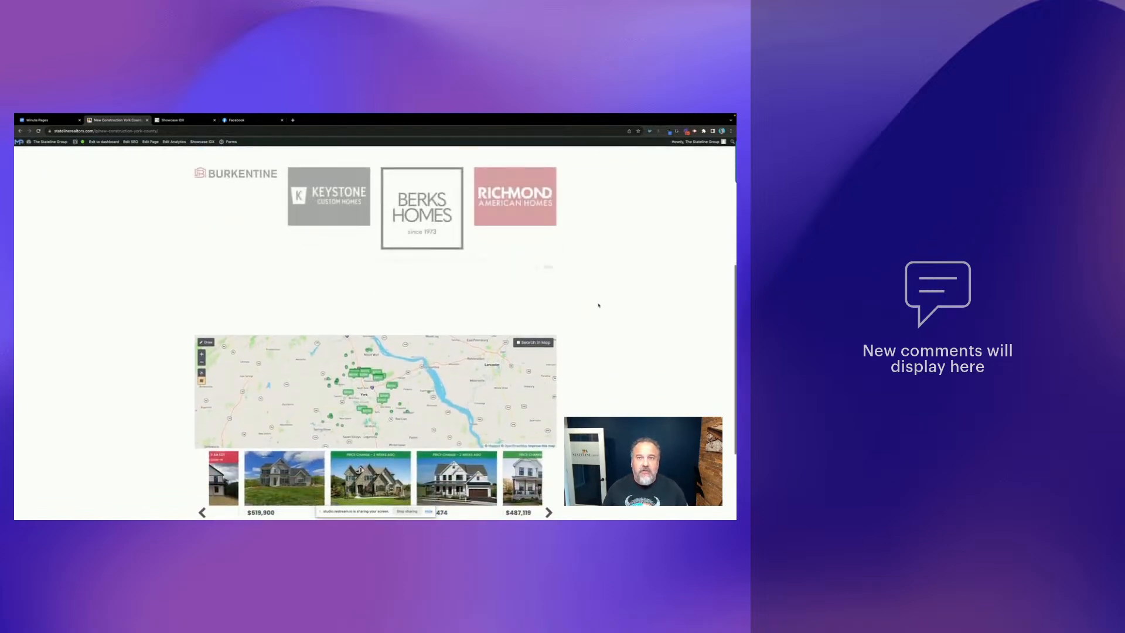
scroll(598, 306, "down", 3)
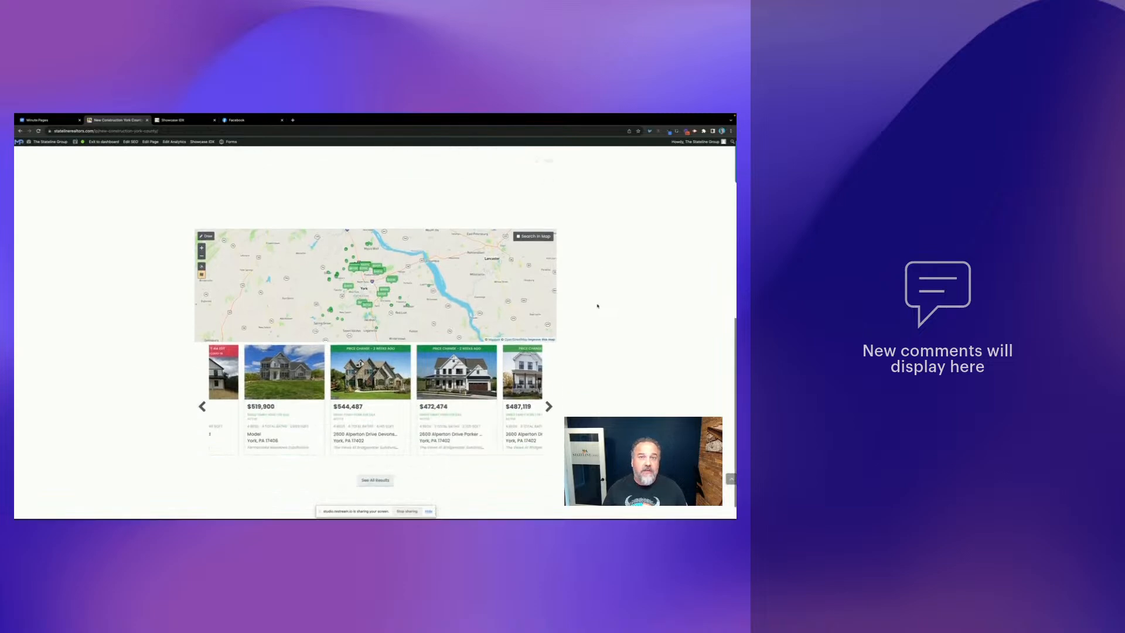
scroll(597, 305, "down", 1)
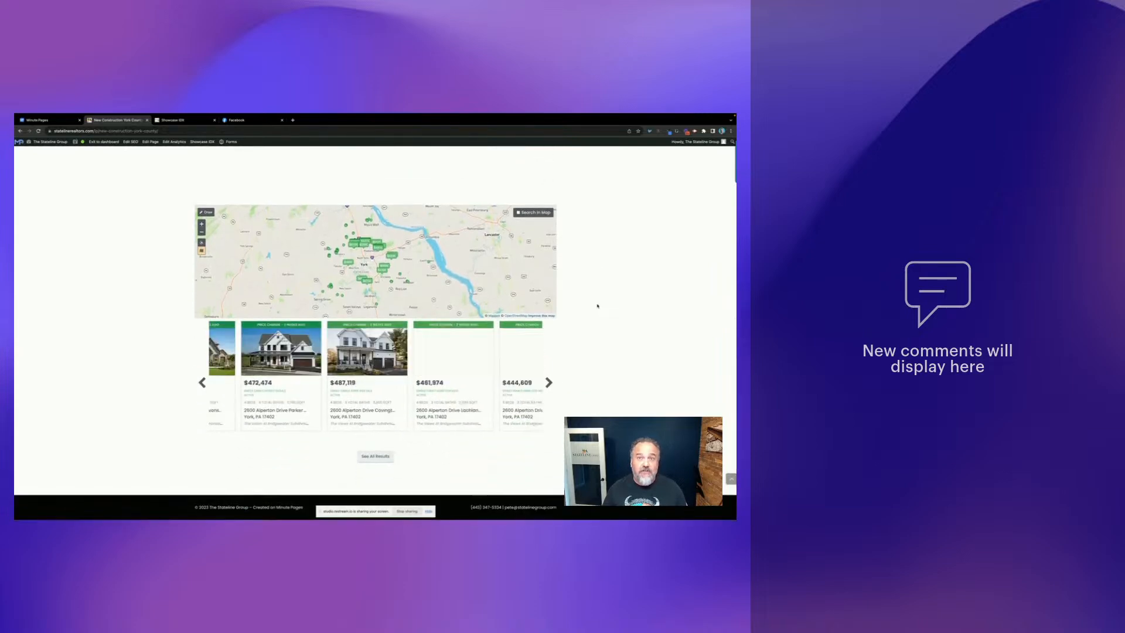
scroll(597, 305, "up", 2)
scroll(598, 305, "up", 2)
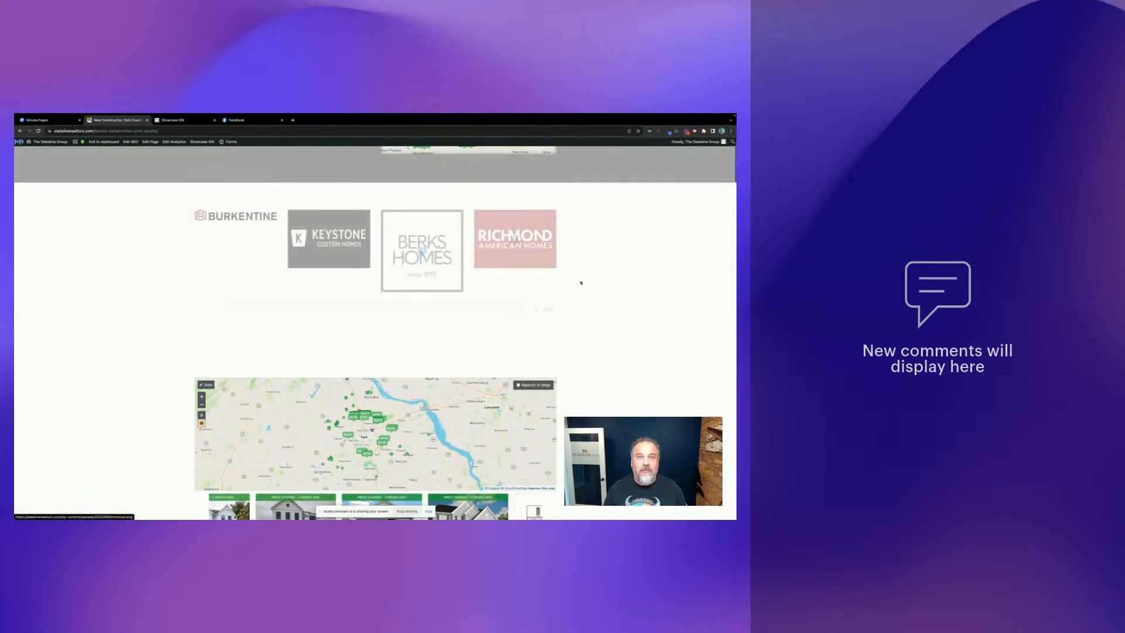
scroll(606, 303, "down", 1)
scroll(607, 304, "down", 2)
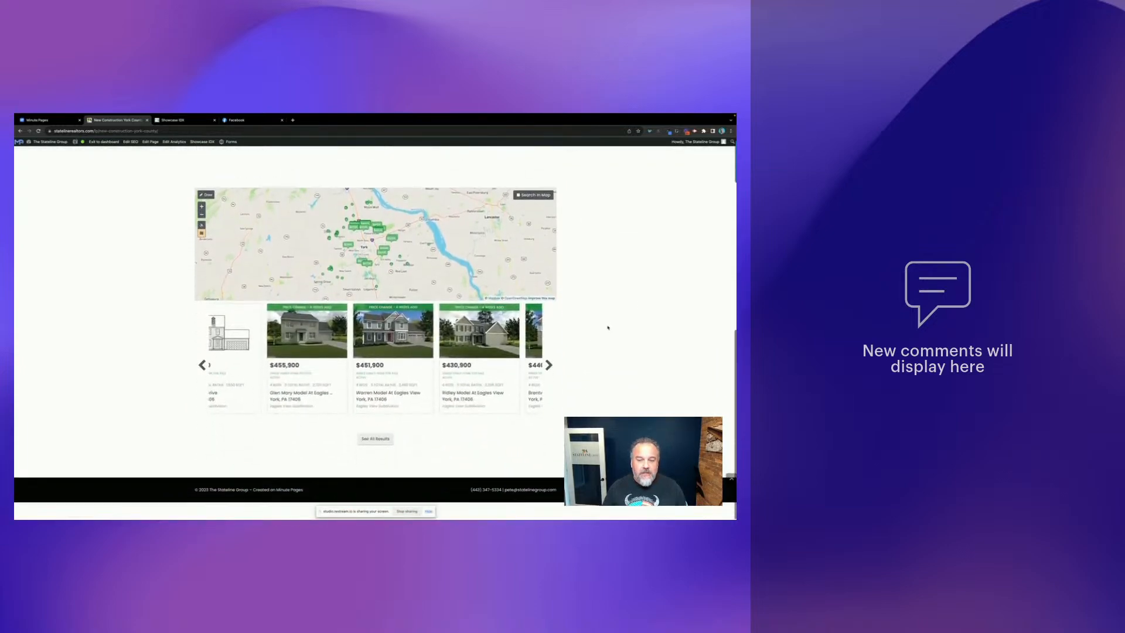
left_click(372, 458)
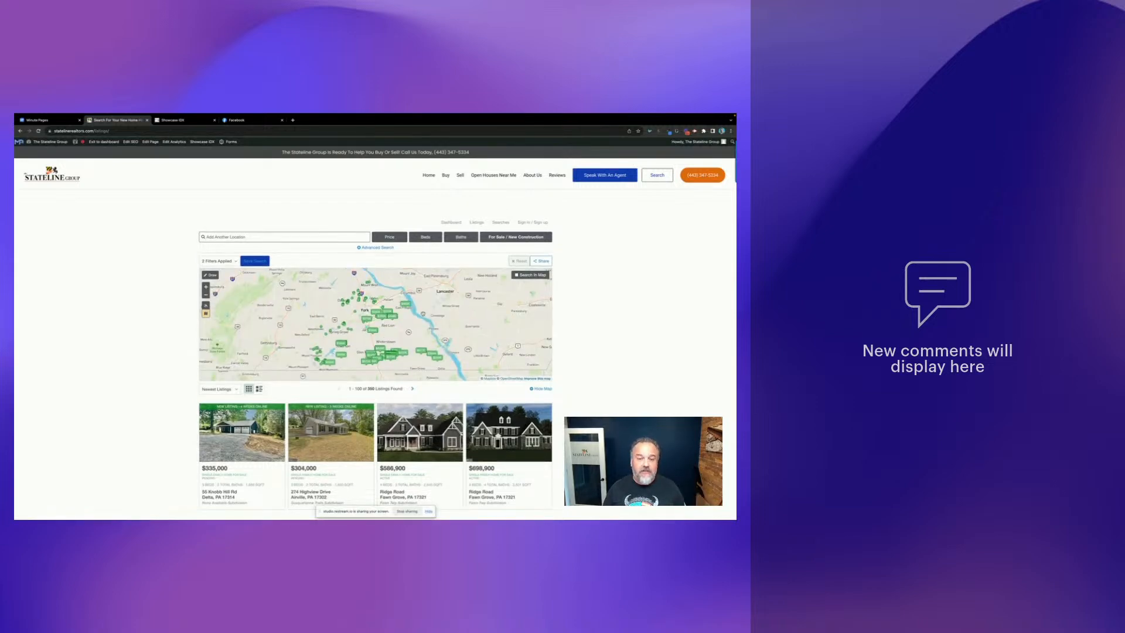
scroll(451, 379, "down", 5)
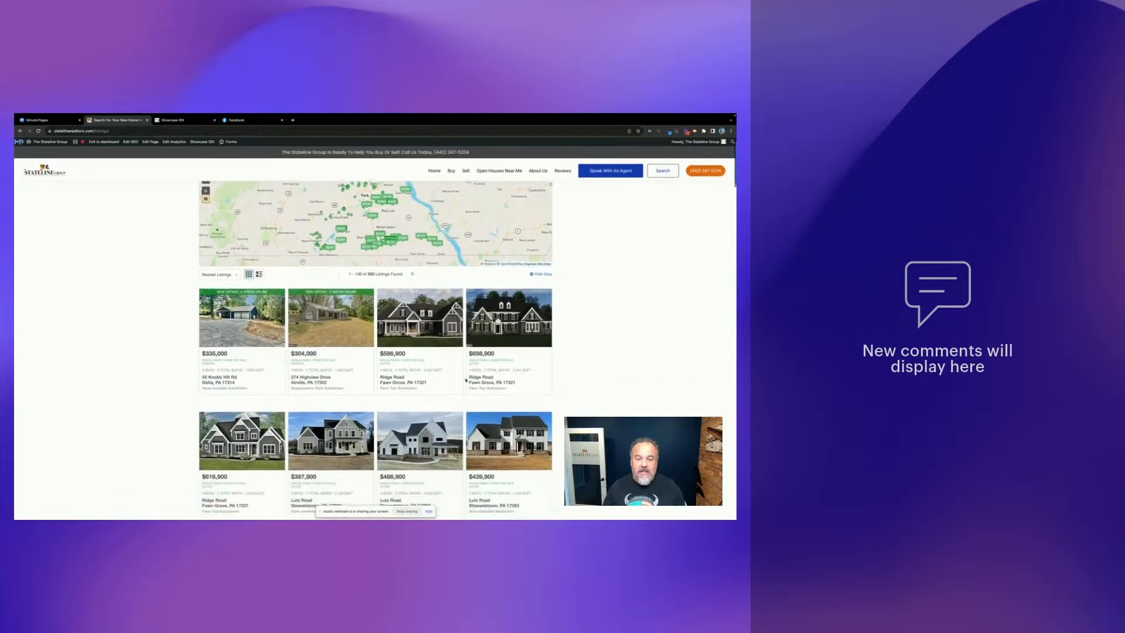
scroll(451, 379, "down", 10)
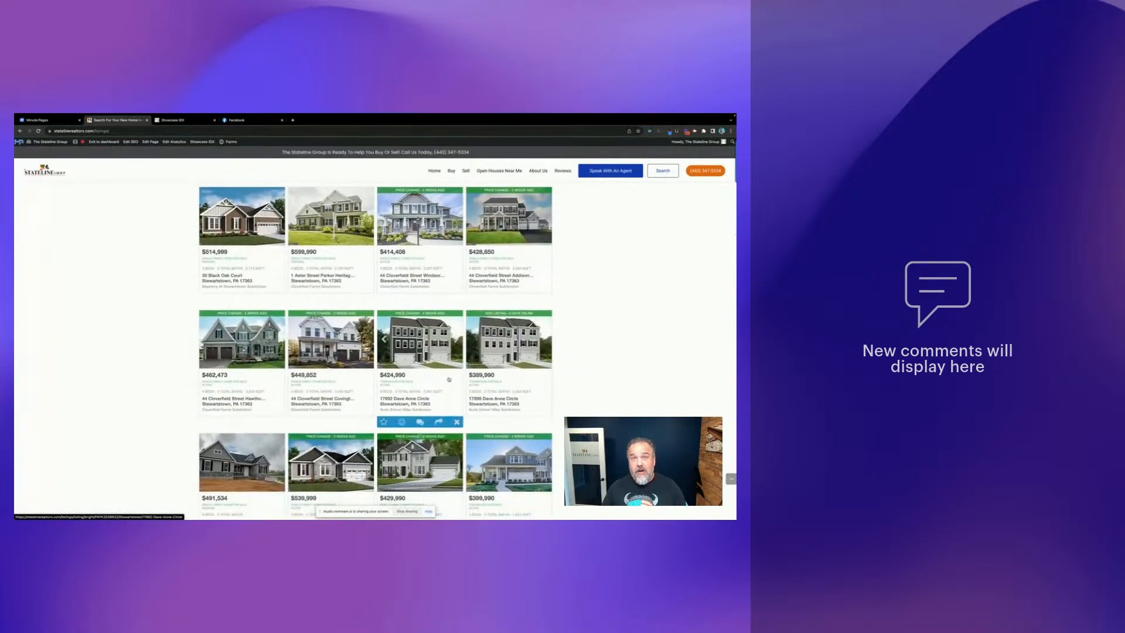
left_click(328, 276)
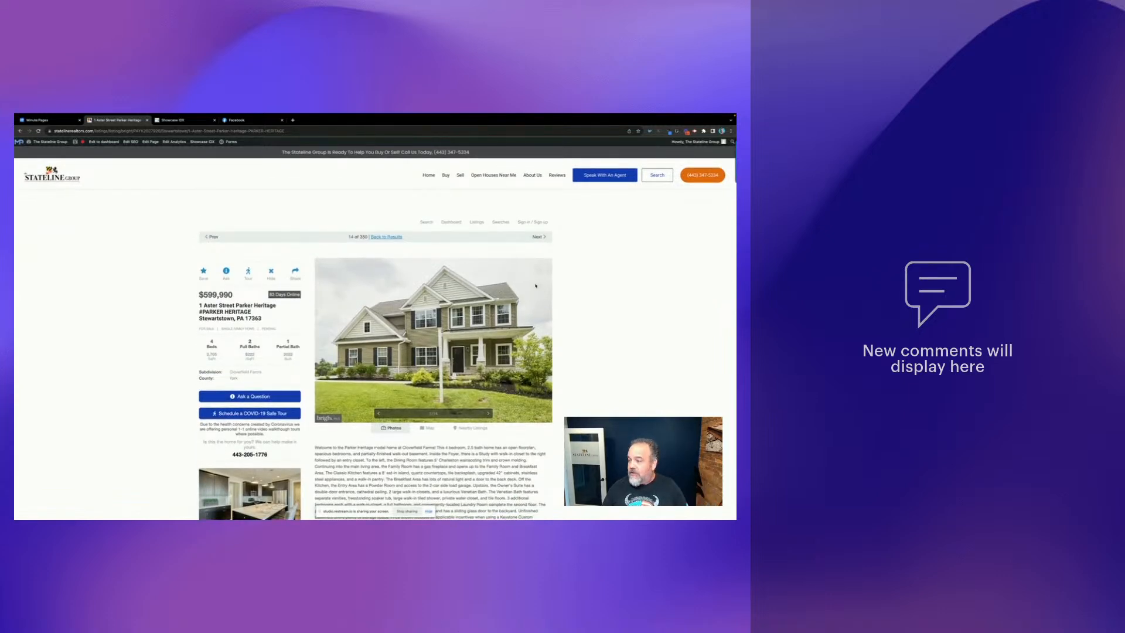
left_click(186, 122)
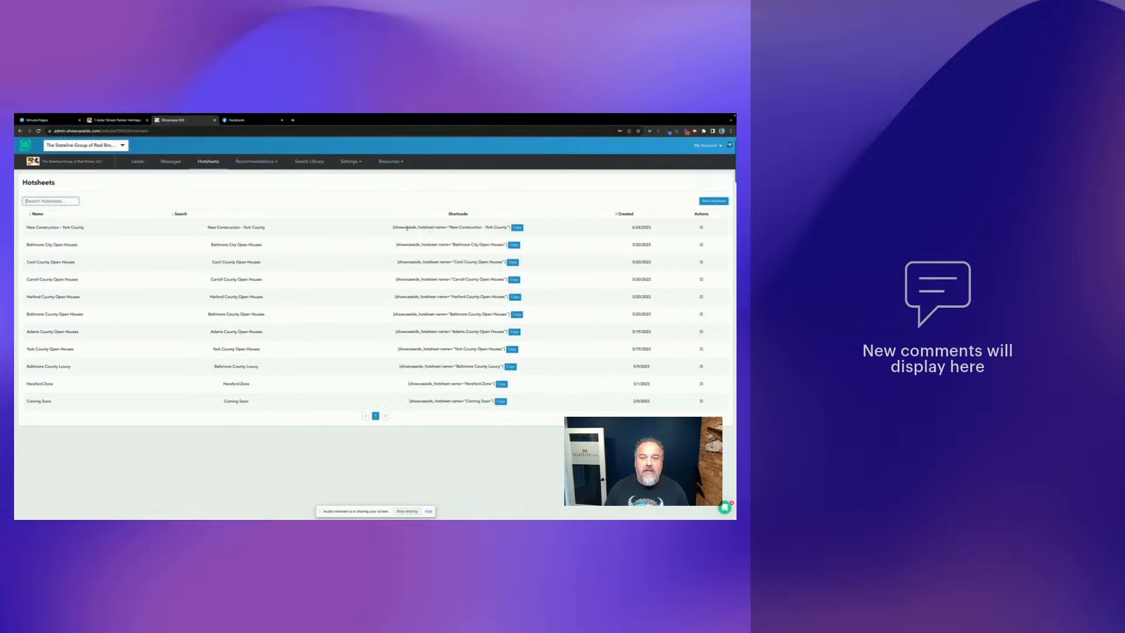
- Create a new hotsheet named 'Baltimore County New Construction' with Gallery display and automatic scrolling
left_click(713, 201)
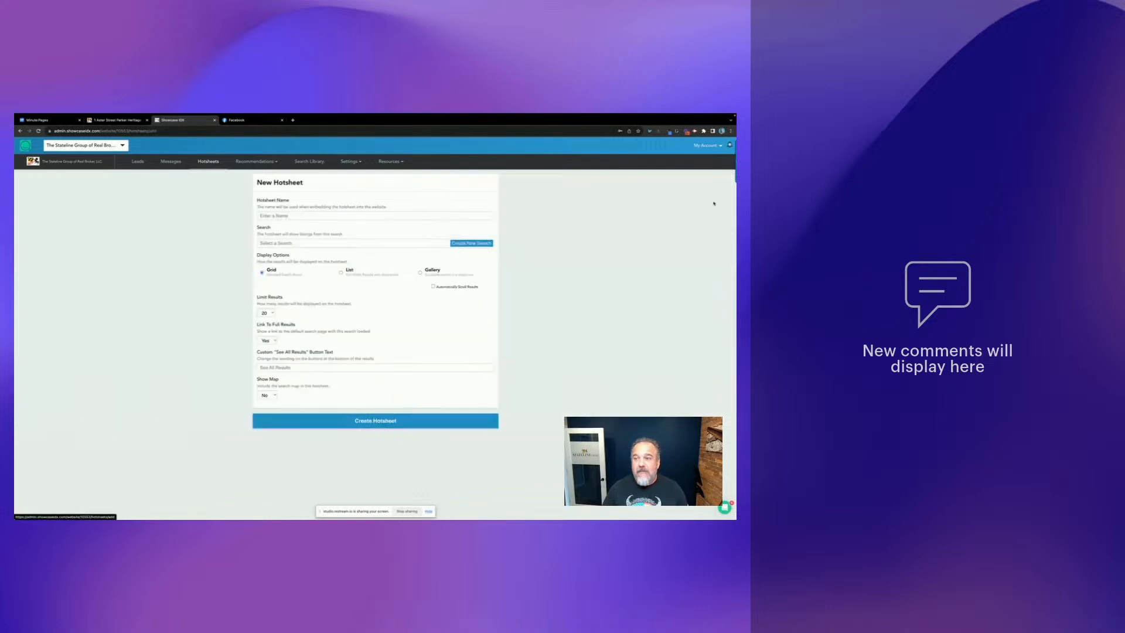
left_click(283, 216)
type("Excam")
key("BackSpace")
key("BackSpace")
key("BackSpace")
type("a")
type("mpl")
key("BackSpace")
key("BackSpace")
key("BackSpace")
key("BackSpace")
key("BackSpace")
key("BackSpace")
type("Balt")
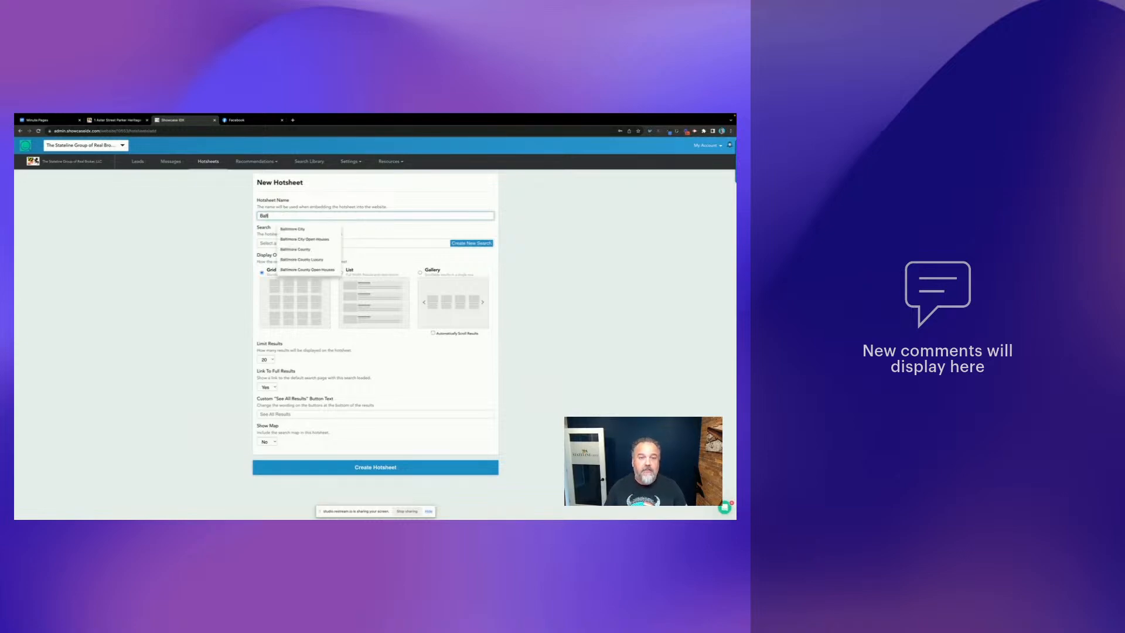
type("imore County New Construction")
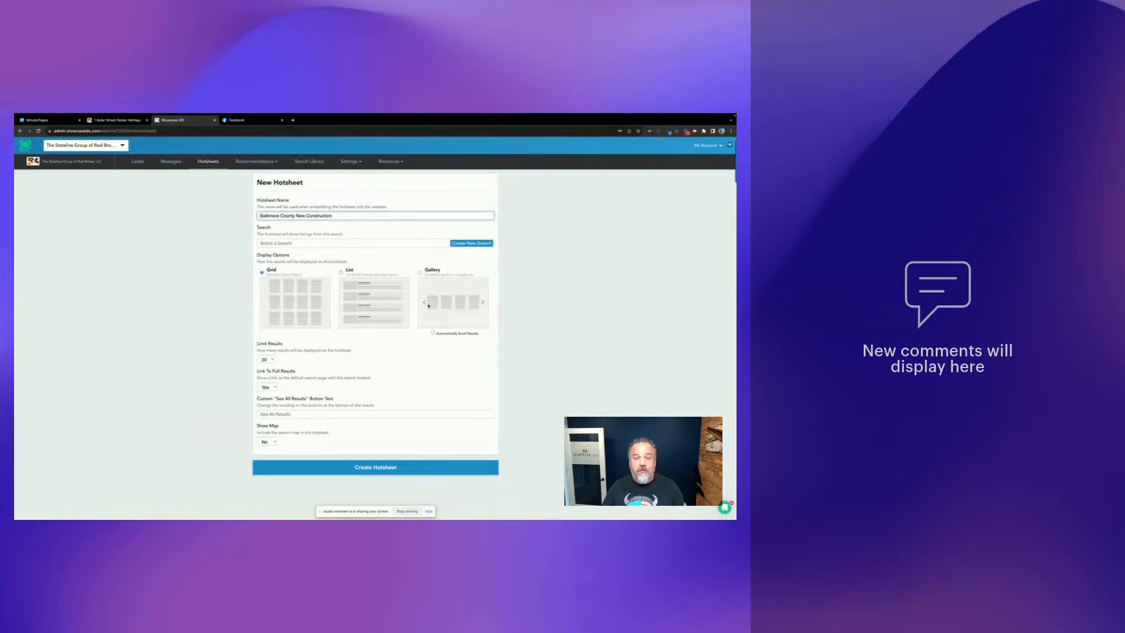
left_click(433, 332)
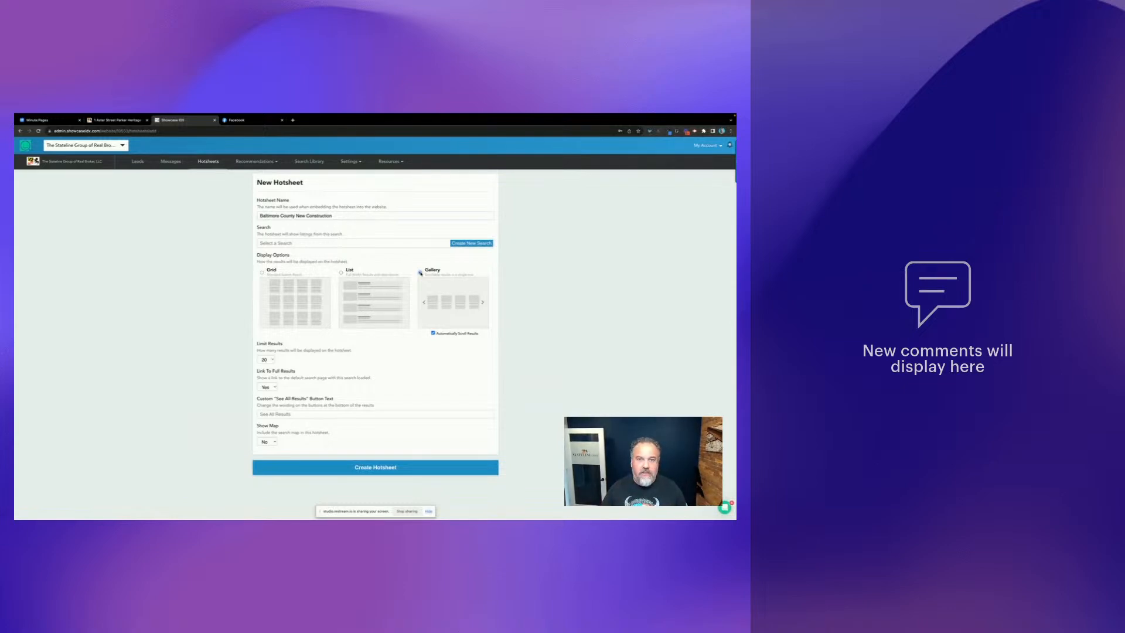
- Start an advanced search named 'Baltimore County New Construction' with Baltimore County as location
left_click(471, 243)
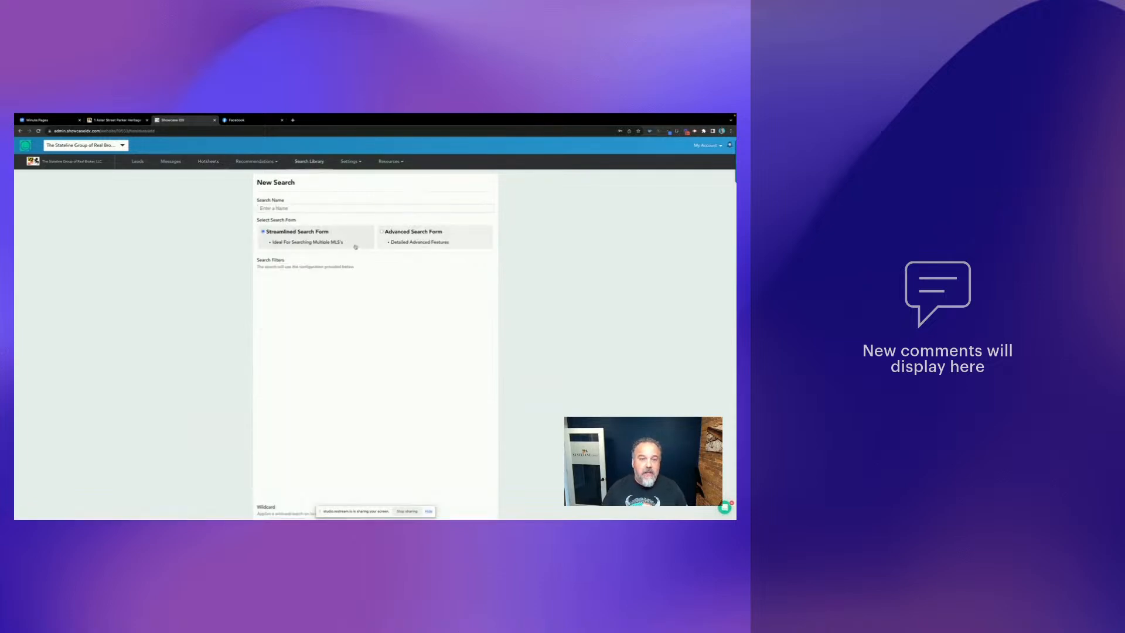
left_click(381, 231)
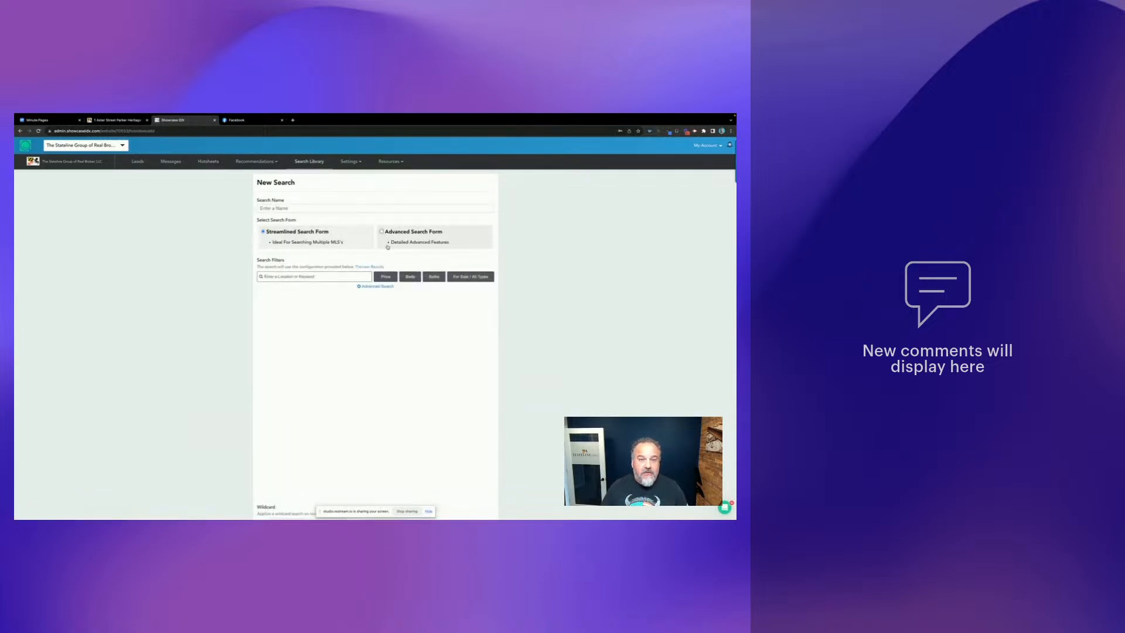
left_click(285, 208)
type("Baltimore County")
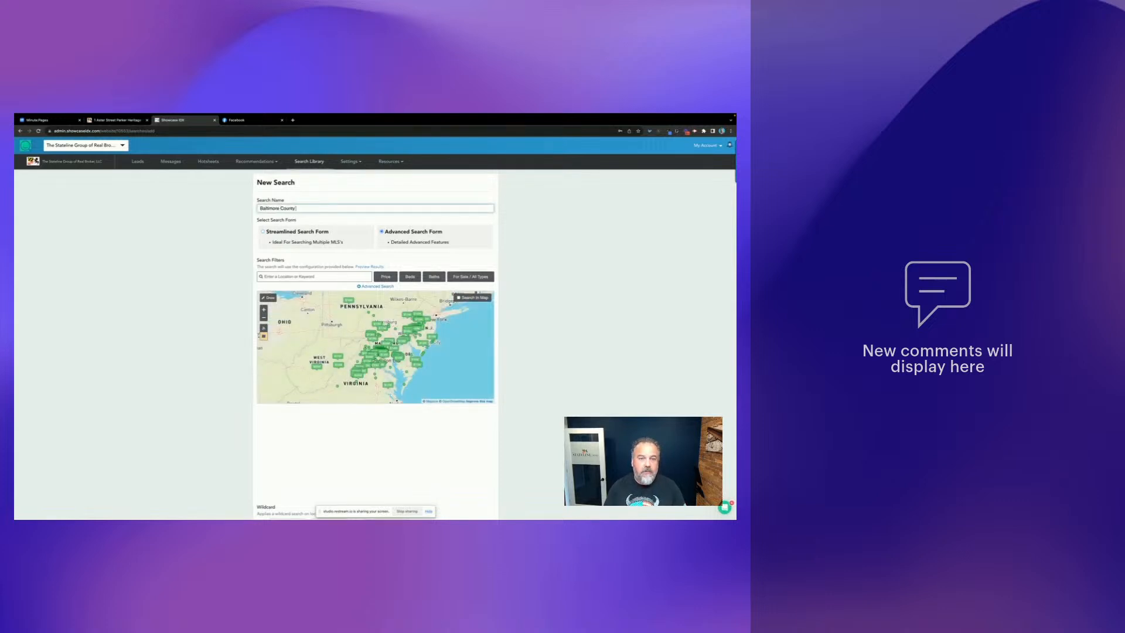
type(" New Construction")
left_click(292, 276)
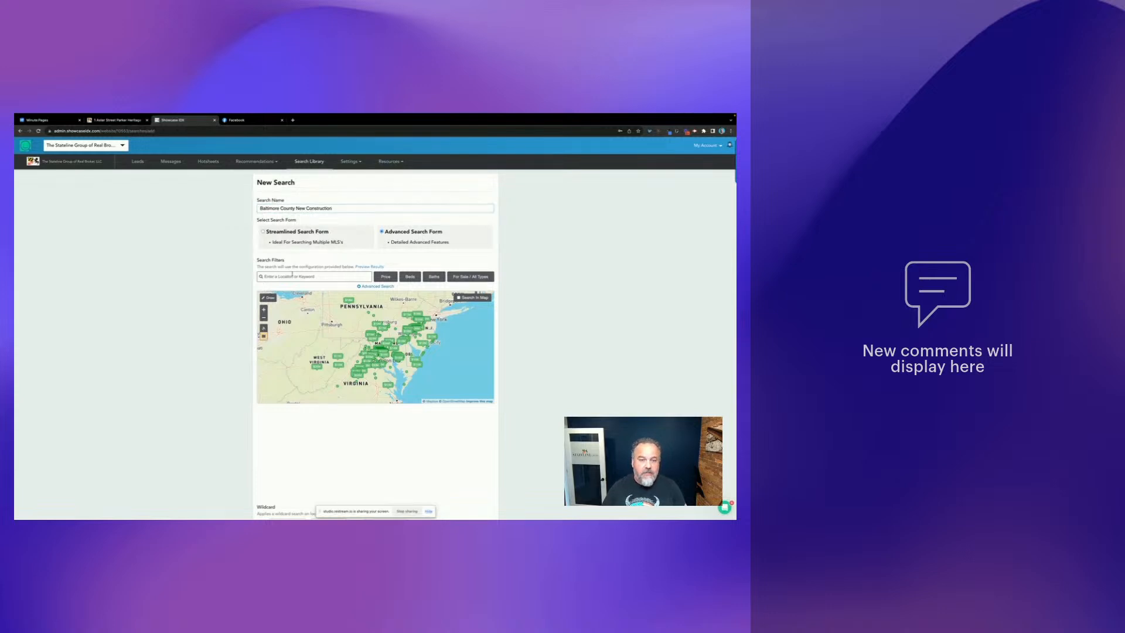
type("Baltimore")
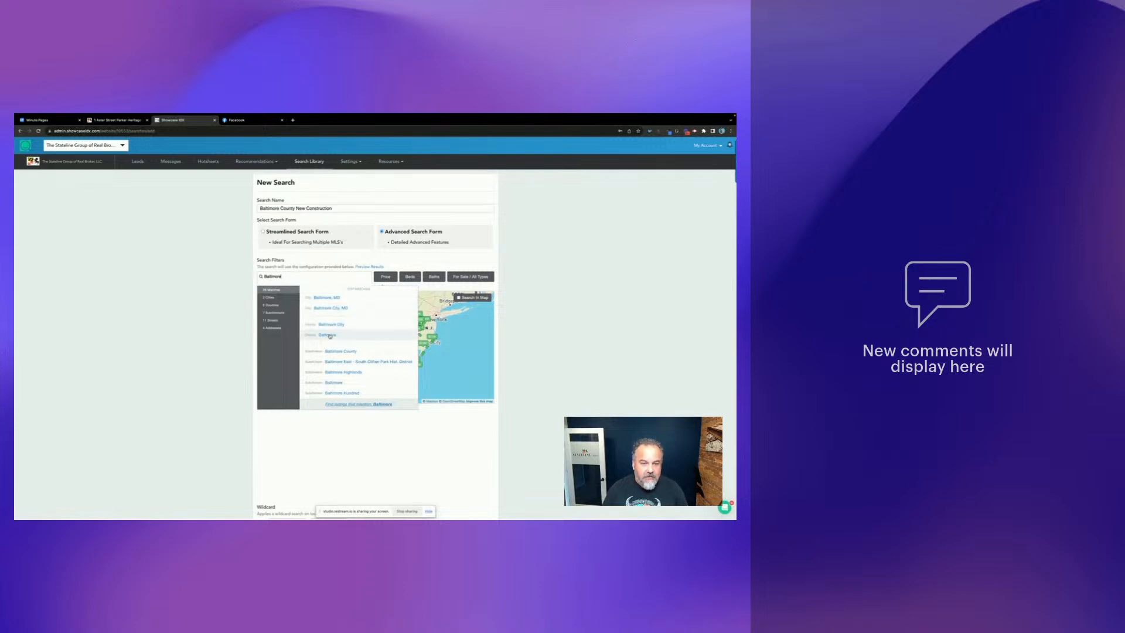
left_click(328, 335)
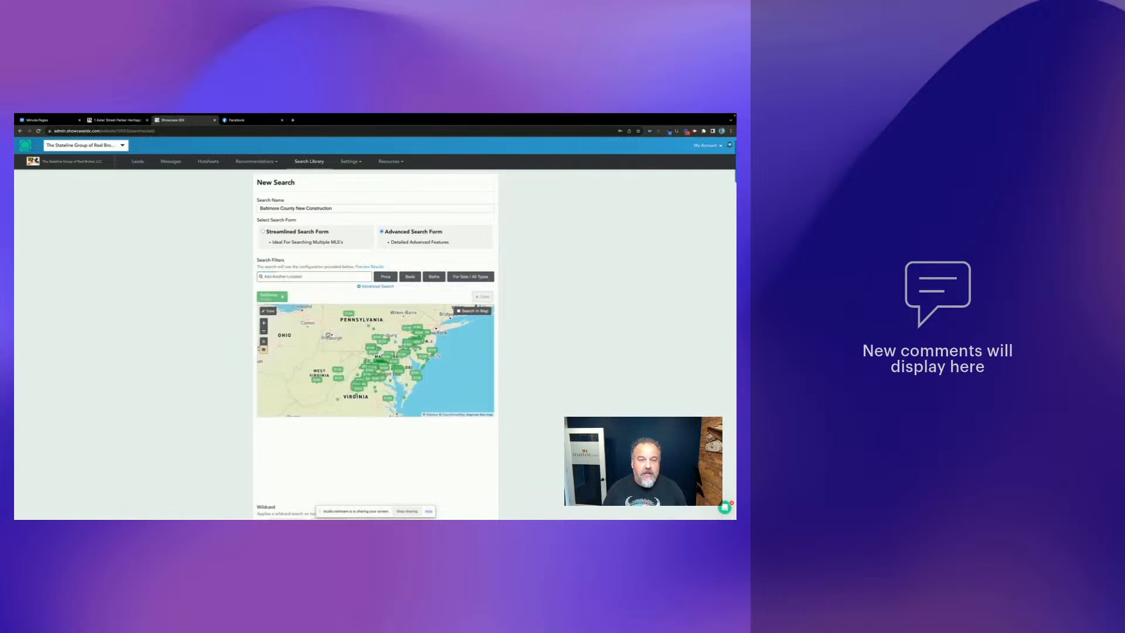
- Limit the search to Active listings and browse the feature categories
left_click(375, 287)
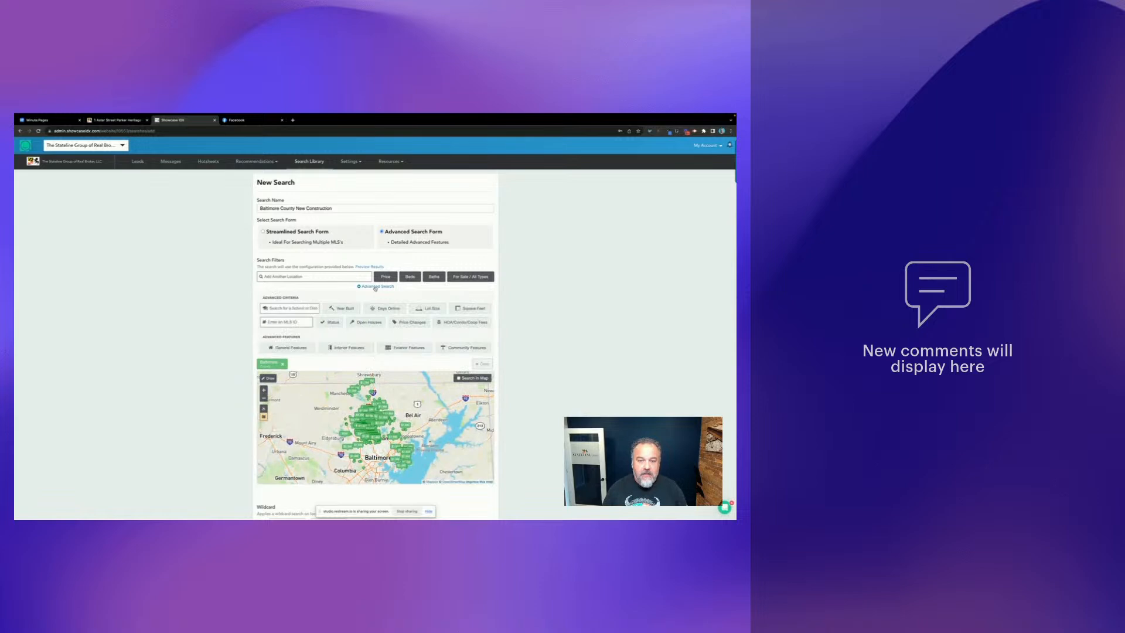
left_click(329, 324)
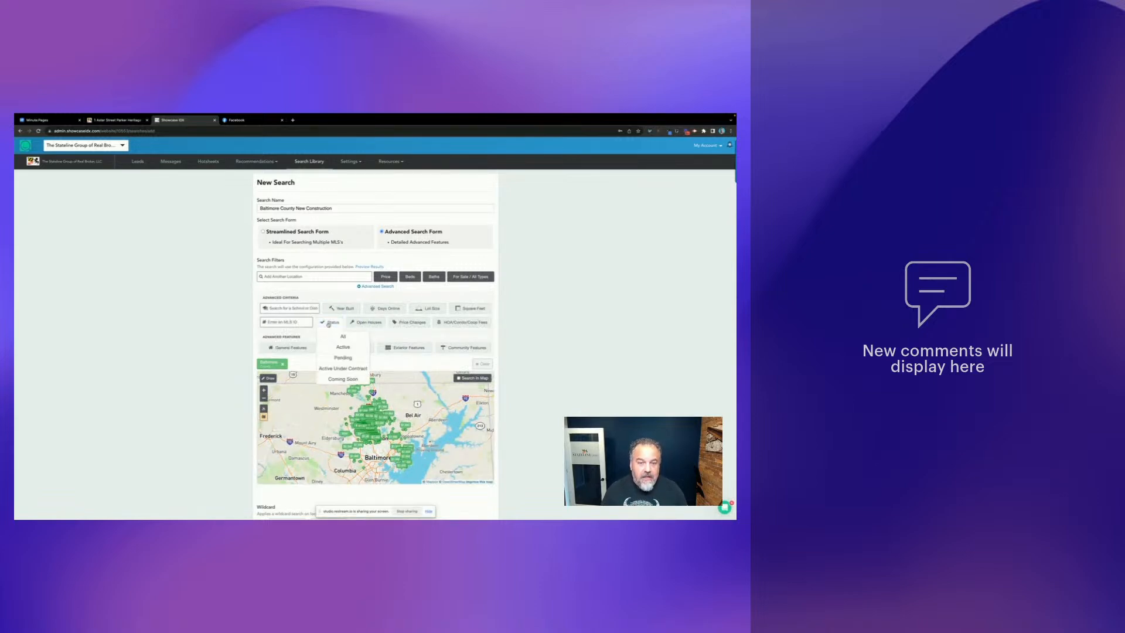
left_click(342, 348)
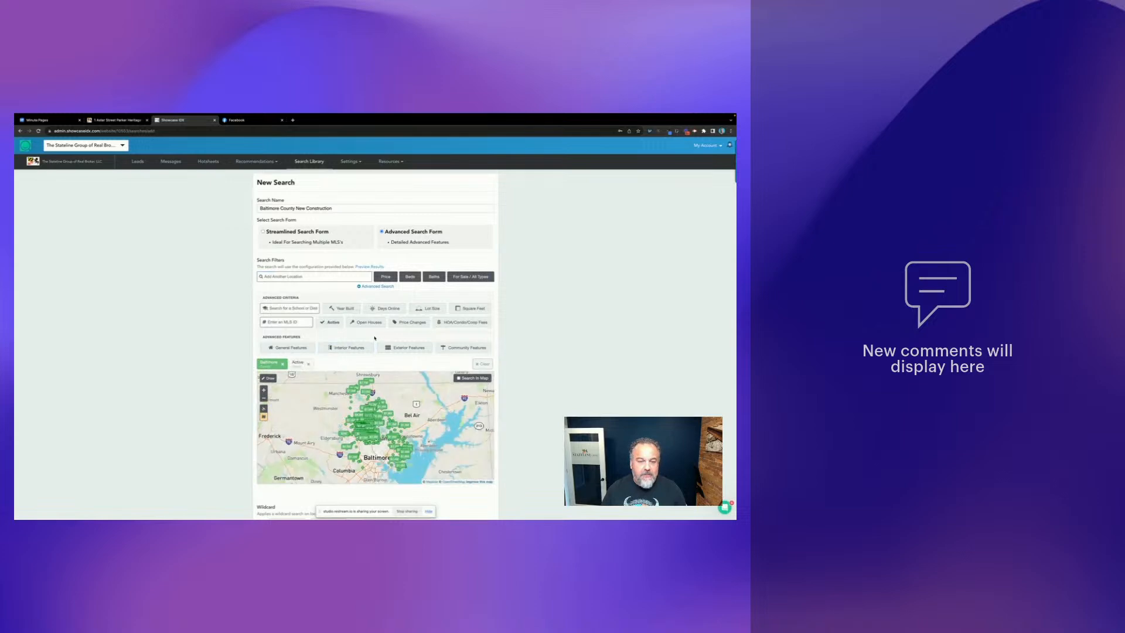
scroll(367, 336, "down", 1)
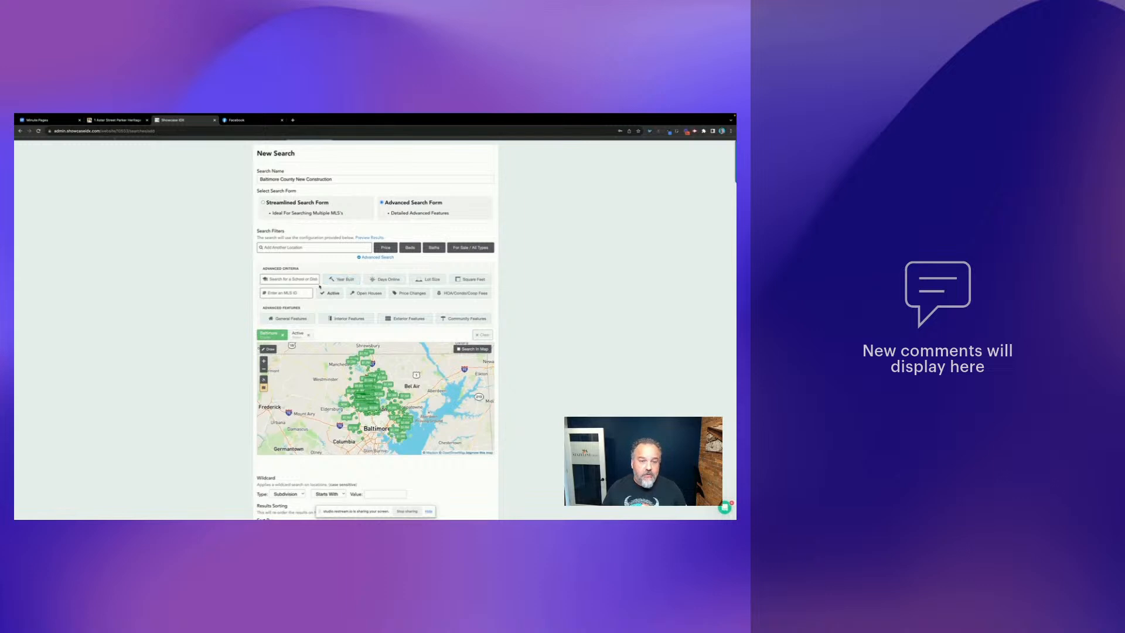
scroll(346, 319, "down", 1)
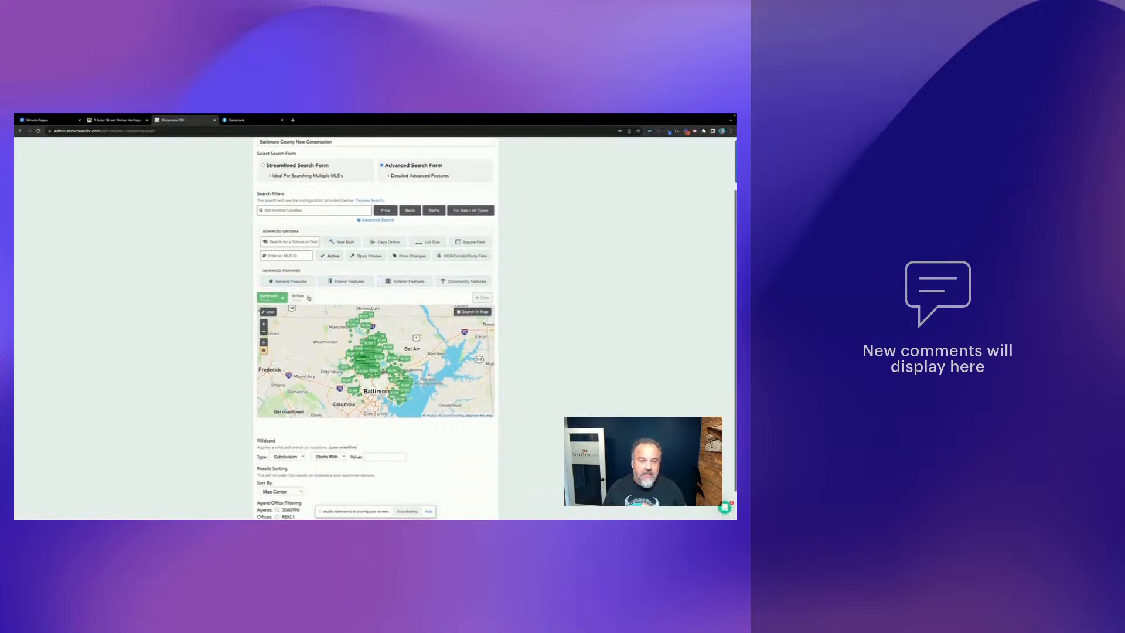
left_click(294, 284)
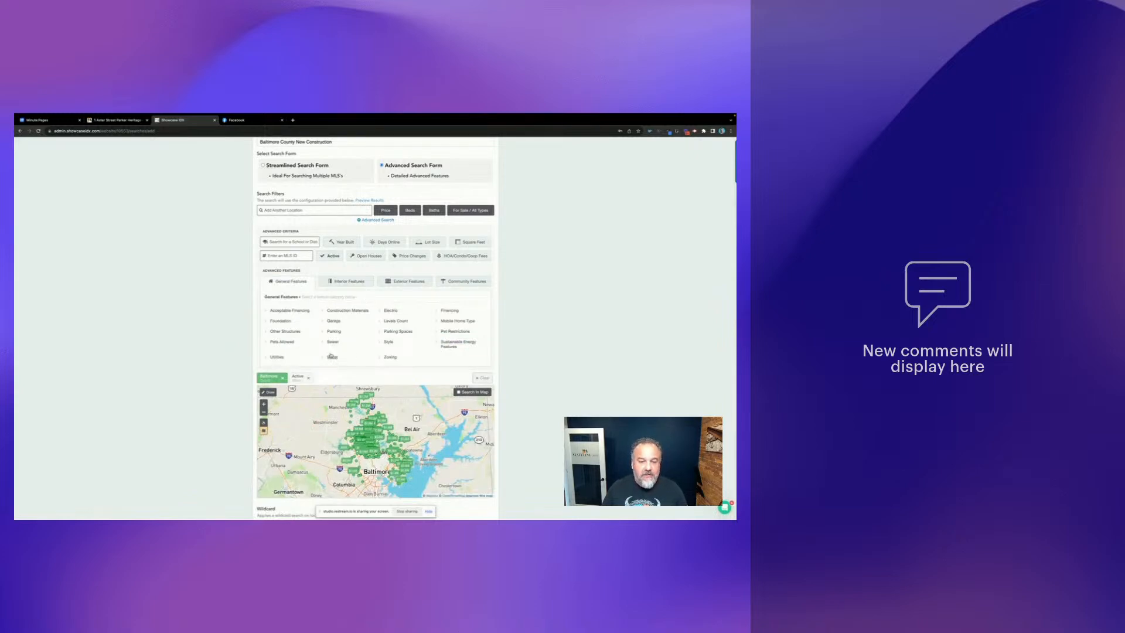
left_click(339, 283)
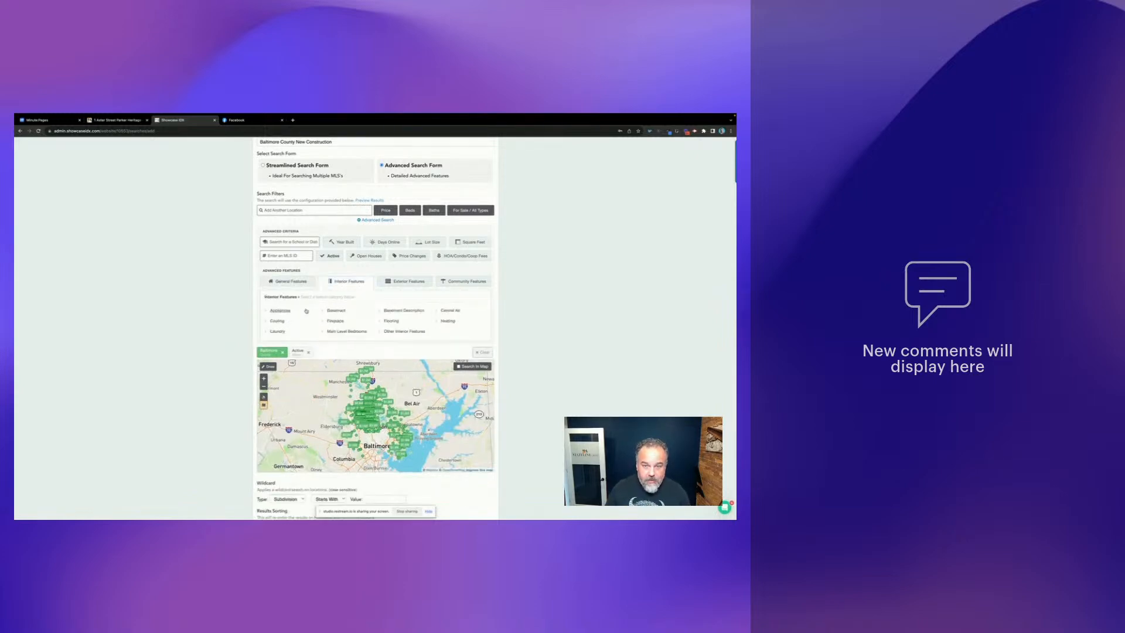
left_click(403, 282)
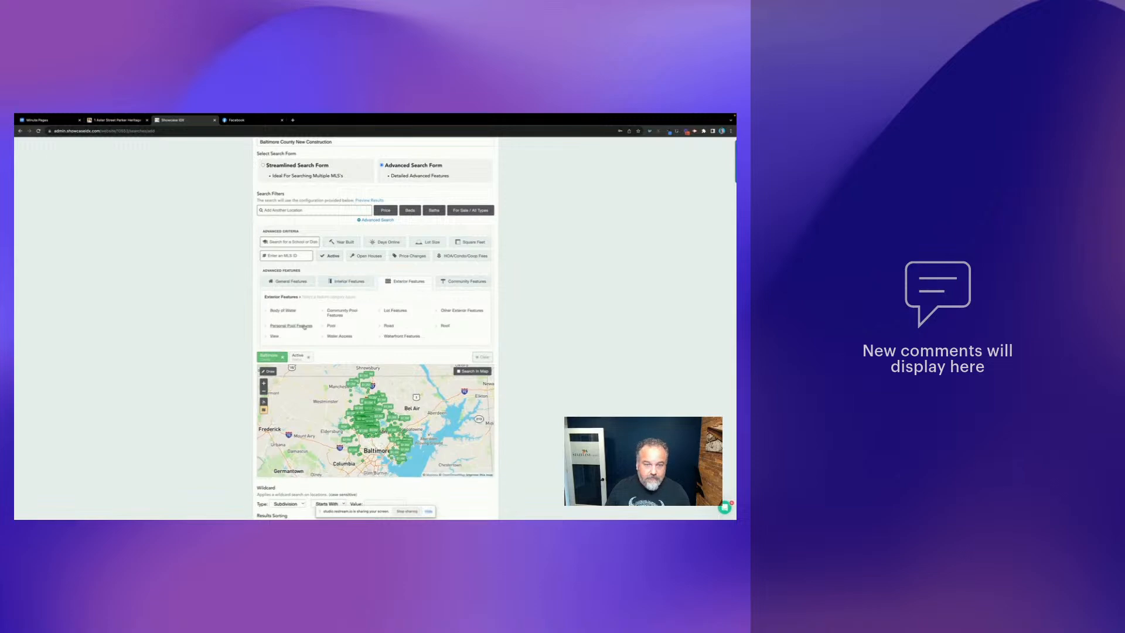
left_click(452, 285)
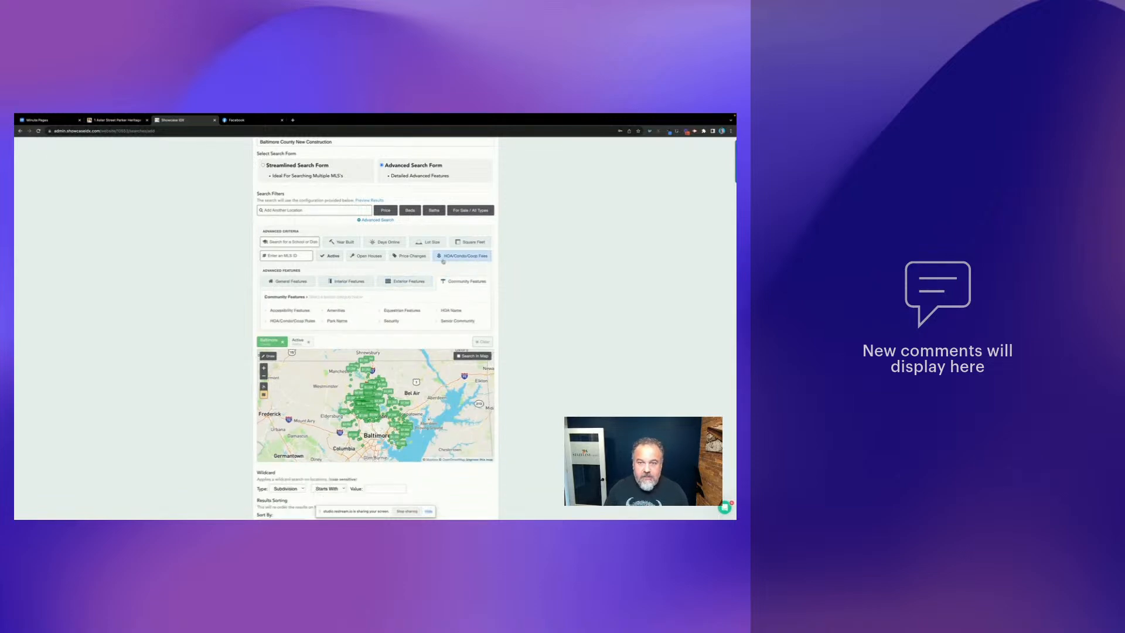
- Set the Year Built filter to 2019 and later
left_click(331, 256)
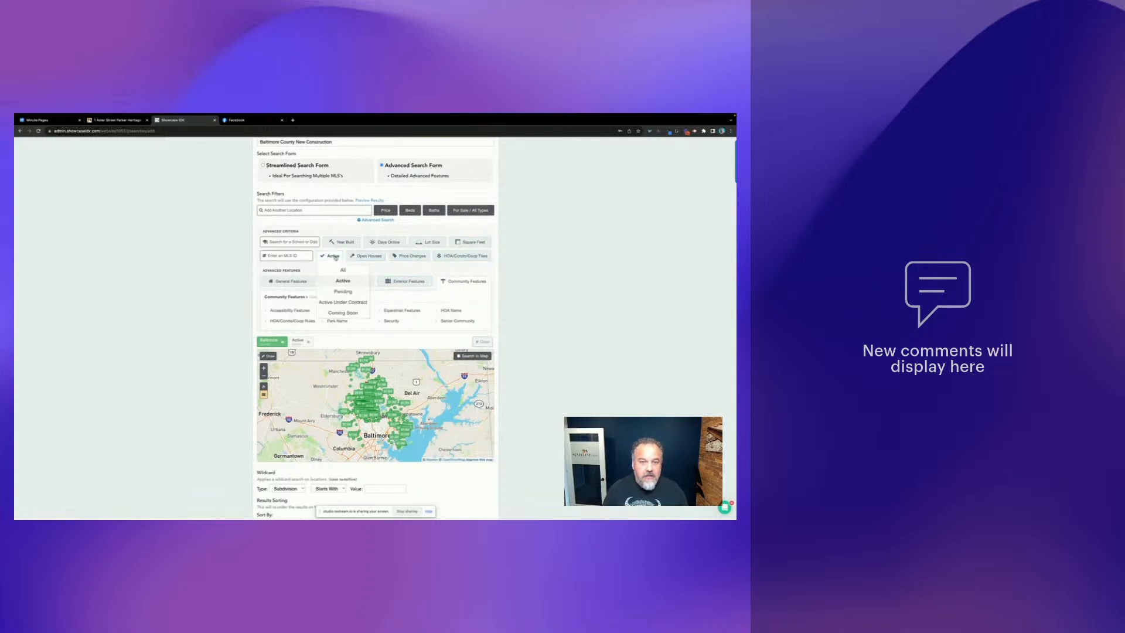
left_click(345, 242)
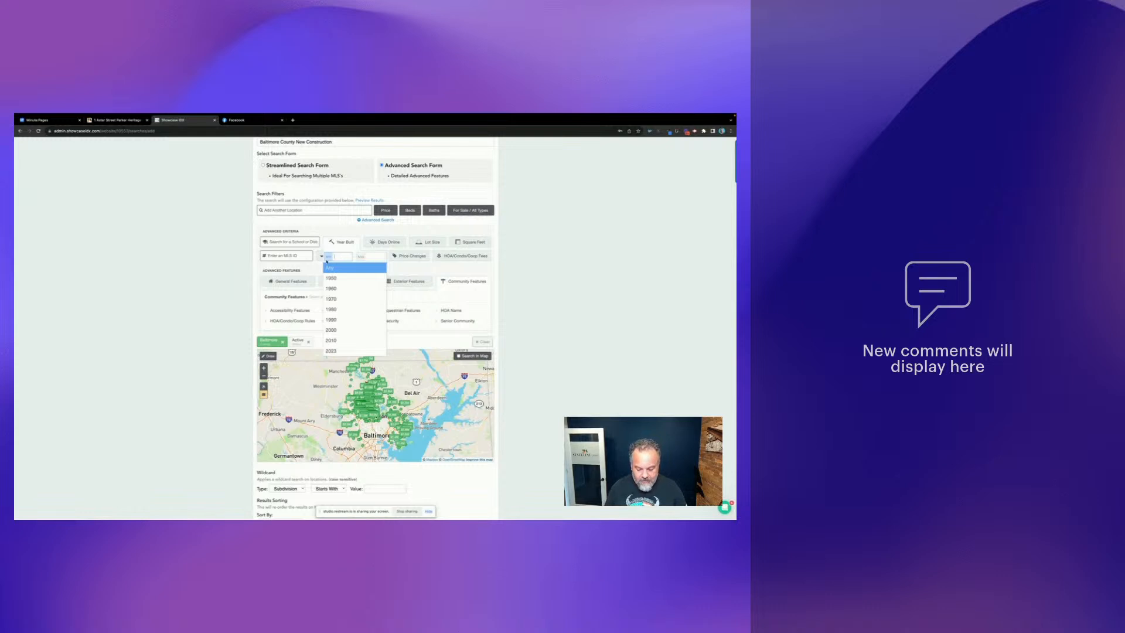
type("2018")
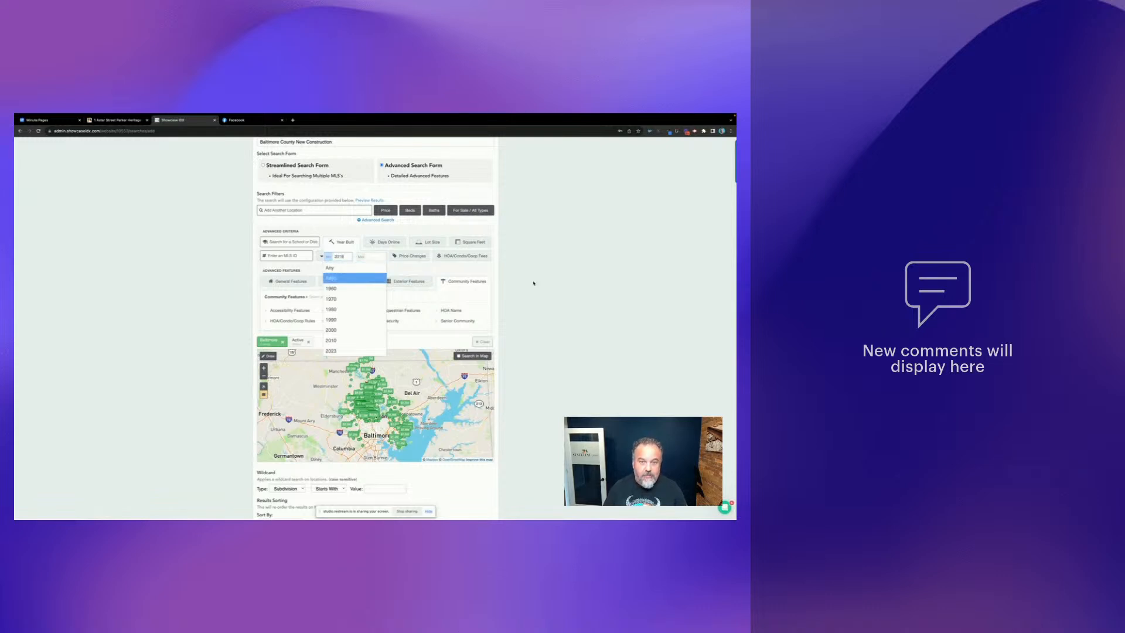
left_click(534, 282)
left_click(351, 242)
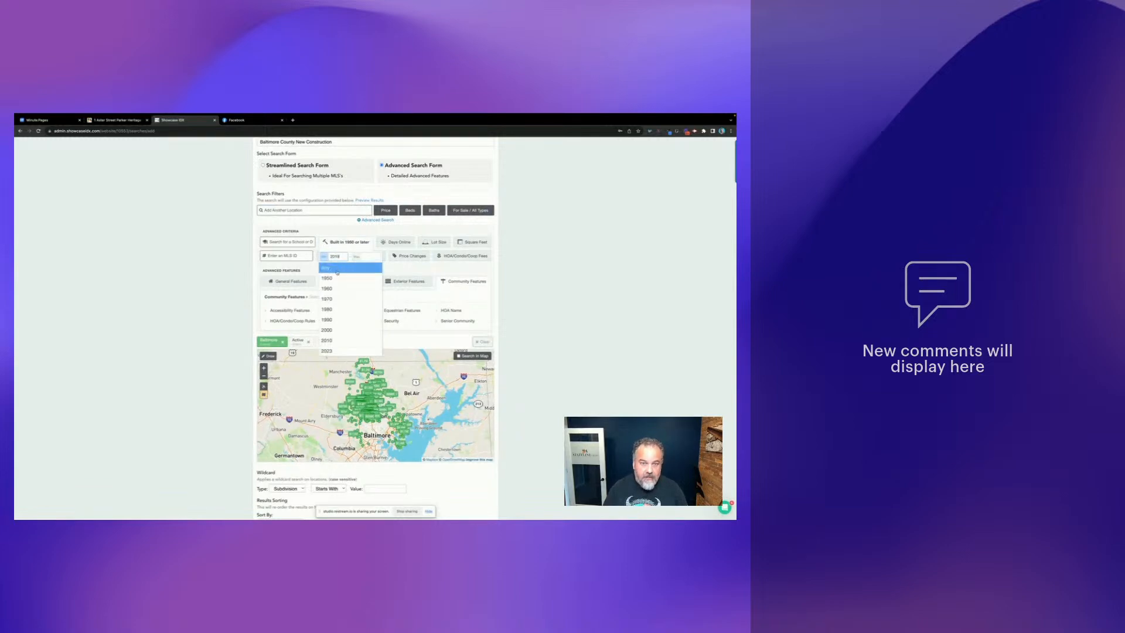
left_click(360, 267)
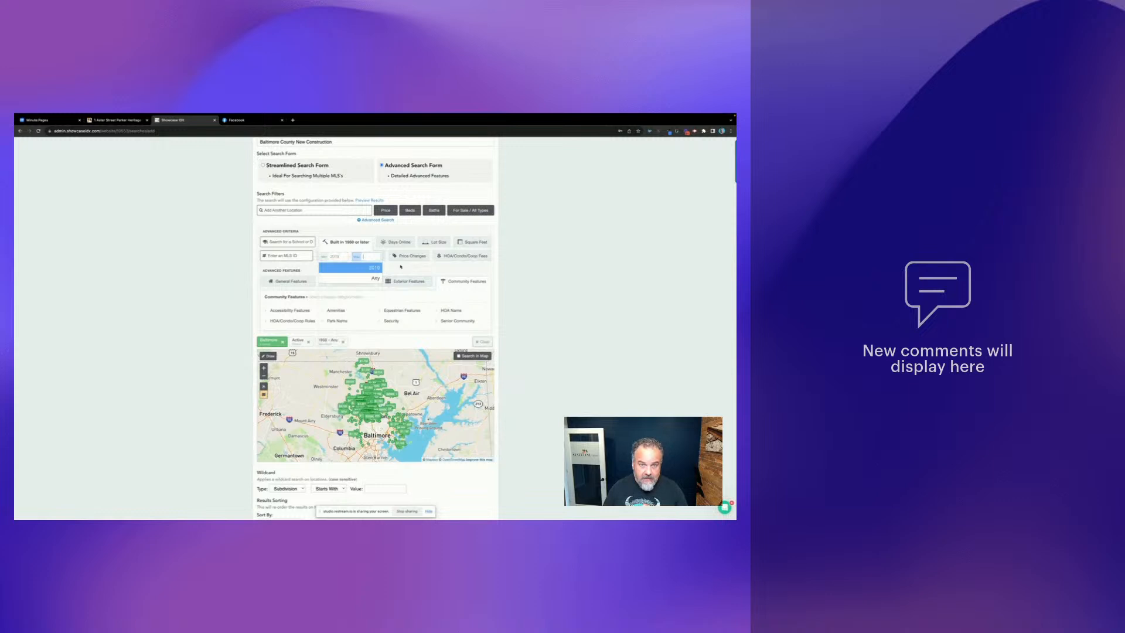
left_click(600, 293)
scroll(391, 339, "down", 1)
scroll(391, 339, "down", 2)
scroll(395, 265, "up", 1)
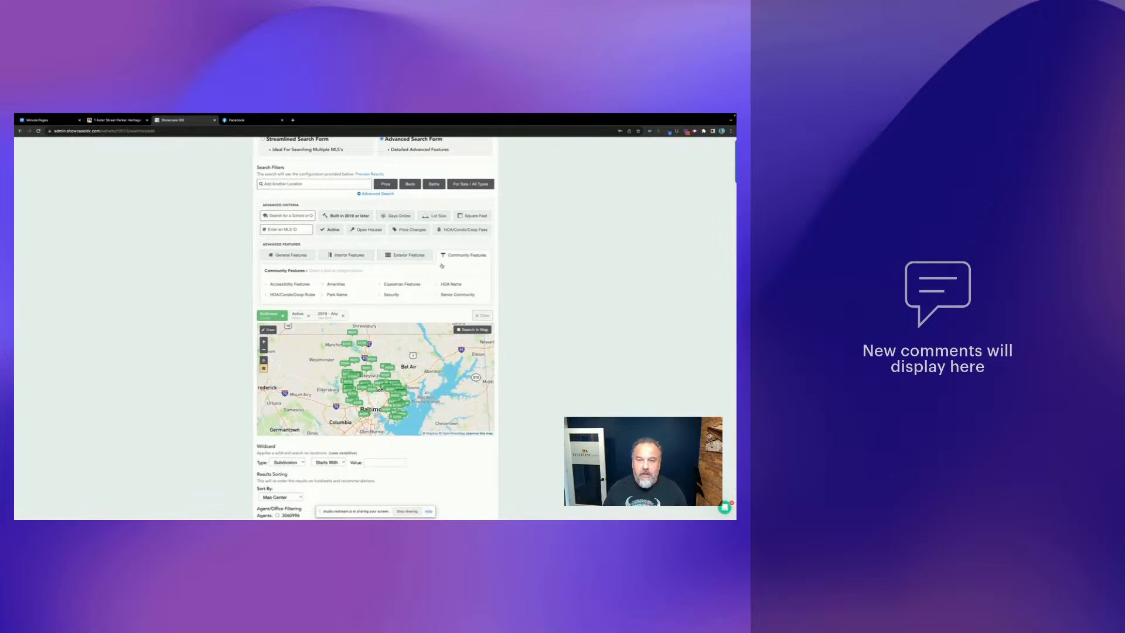
- Restrict the search to New Construction, save it, and create the hotsheet
left_click(470, 183)
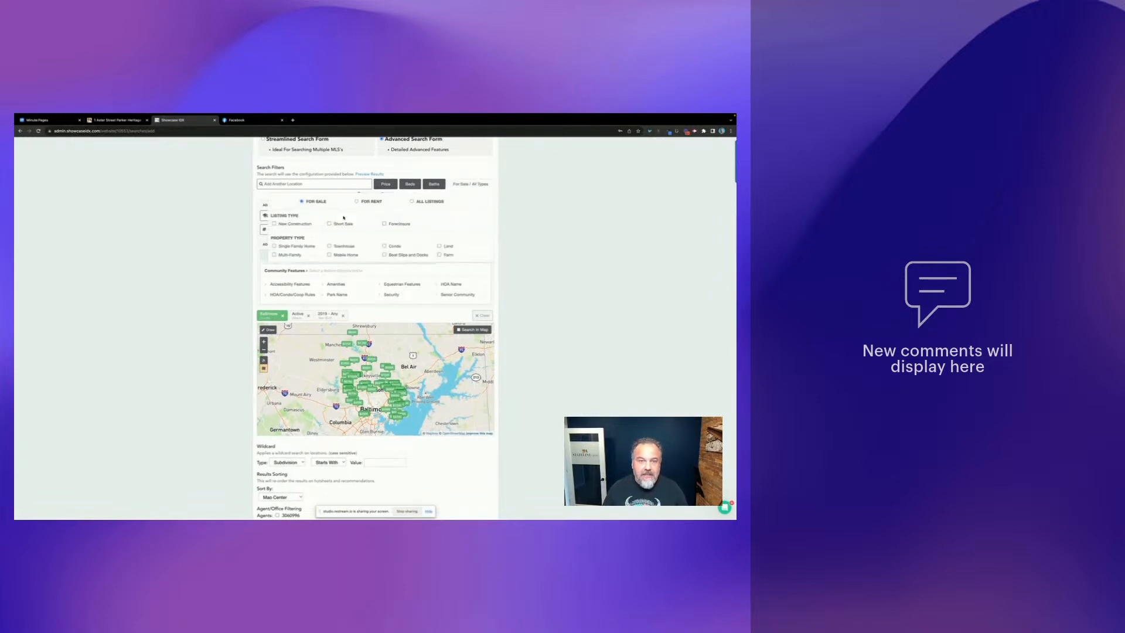
left_click(293, 224)
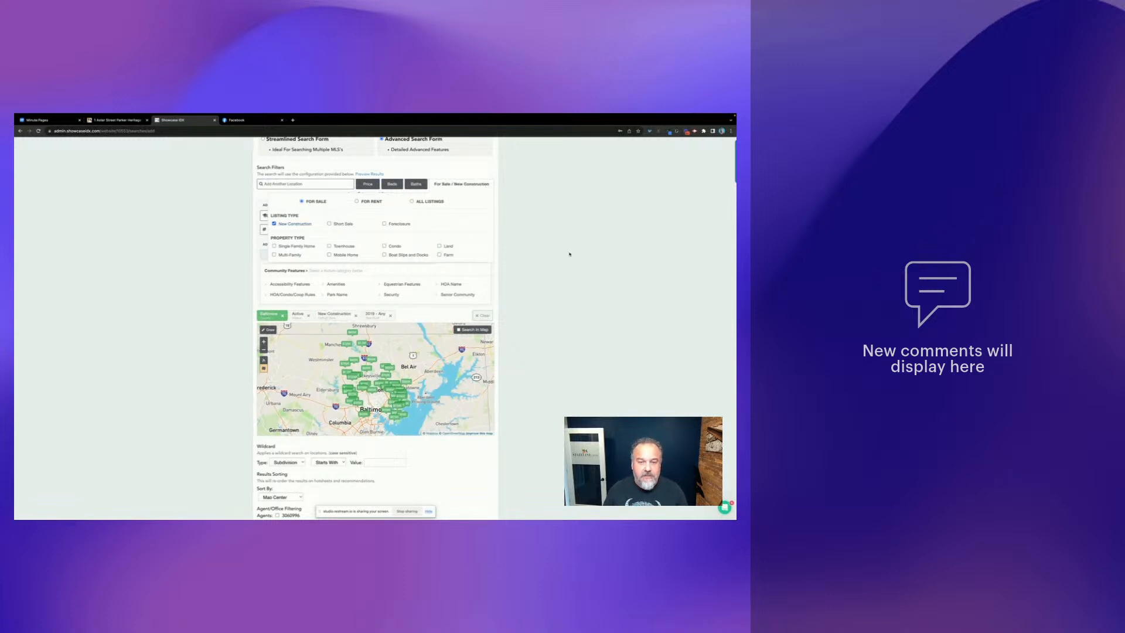
left_click(390, 316)
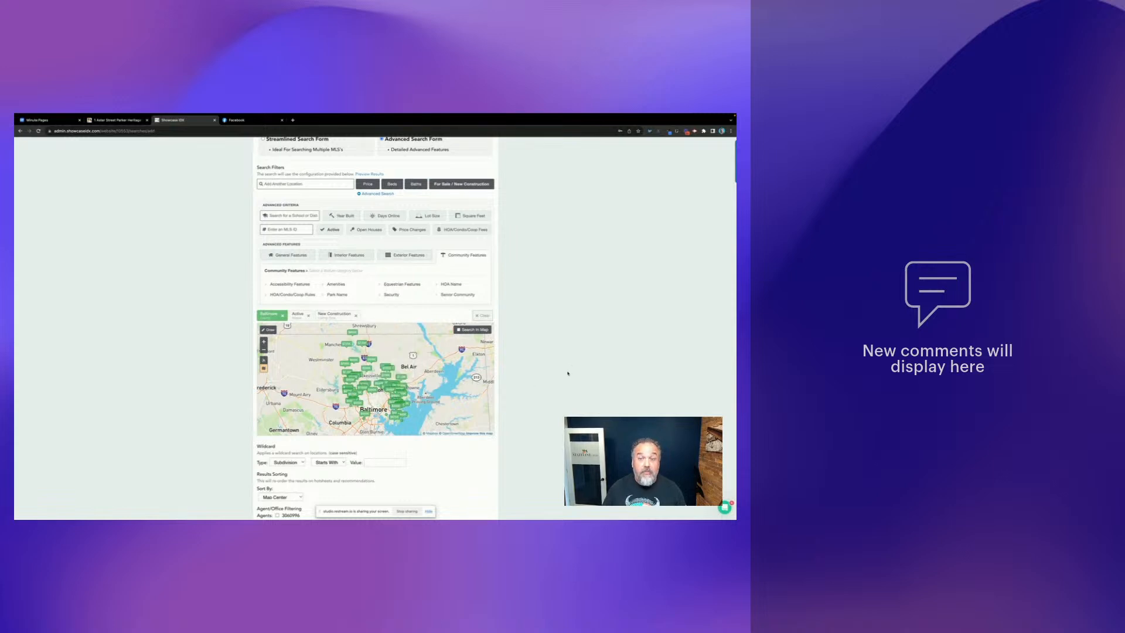
scroll(375, 410, "down", 1)
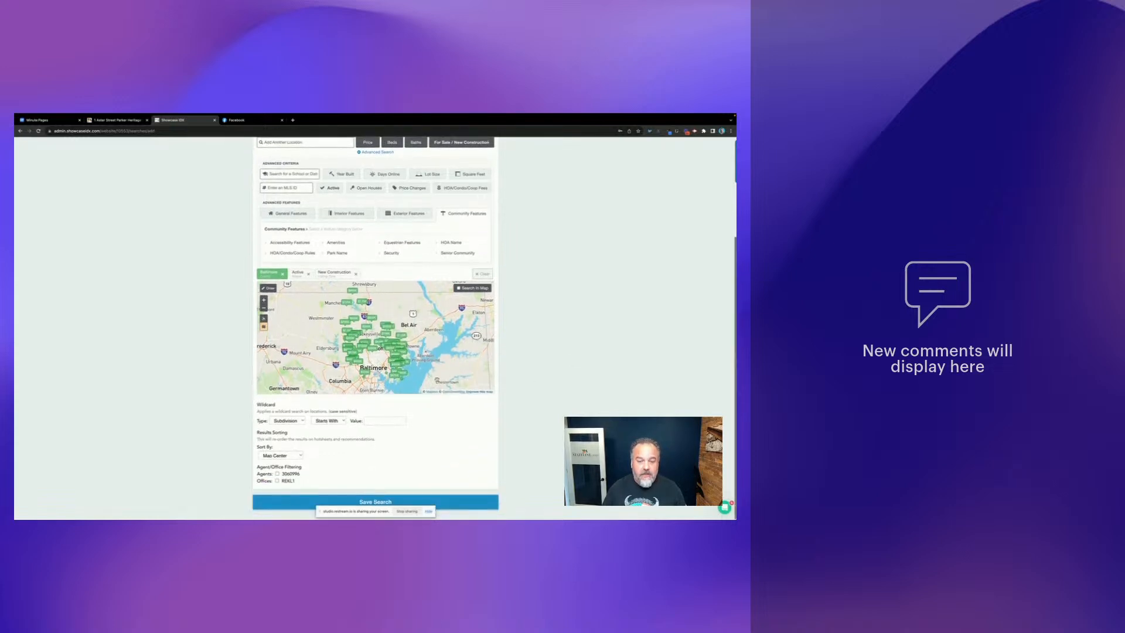
left_click(375, 502)
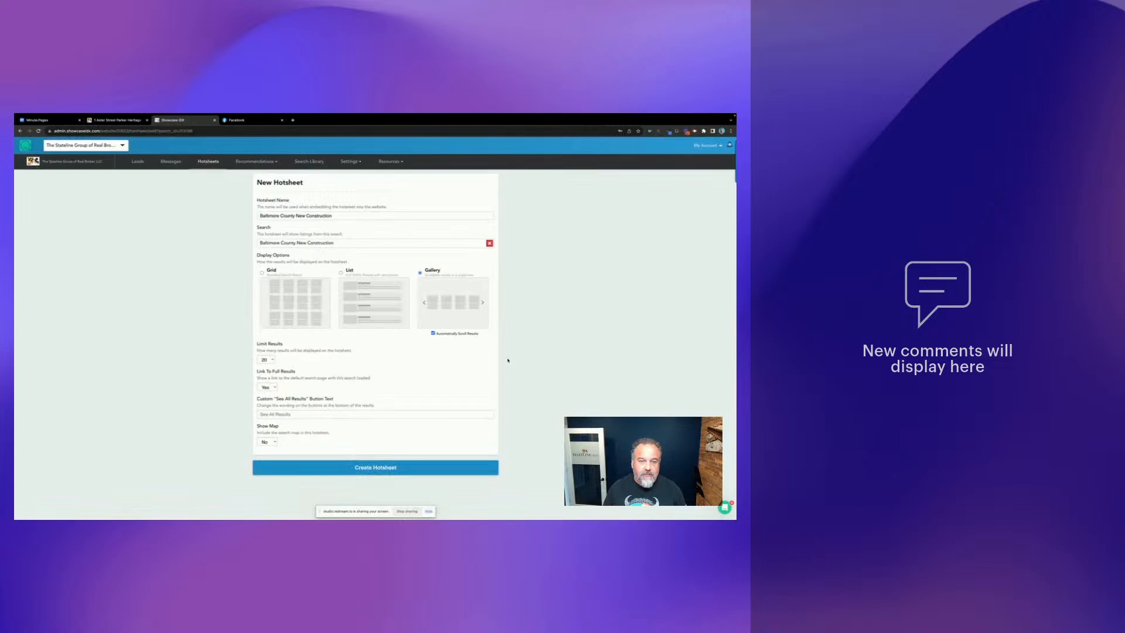
scroll(508, 351, "up", 2)
scroll(491, 382, "down", 2)
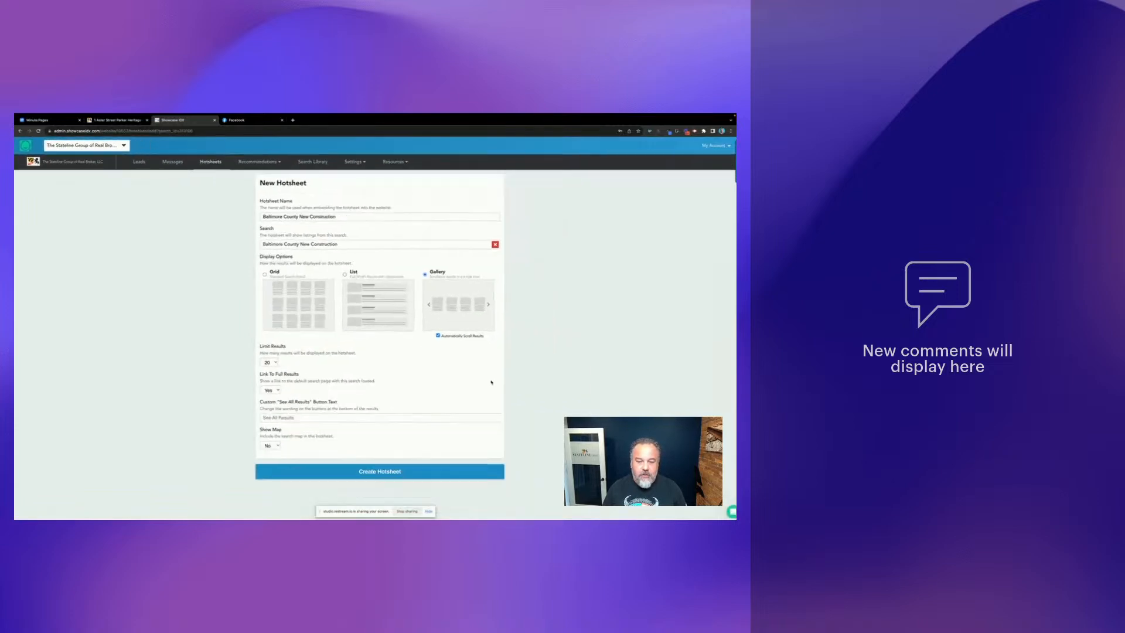
left_click(369, 468)
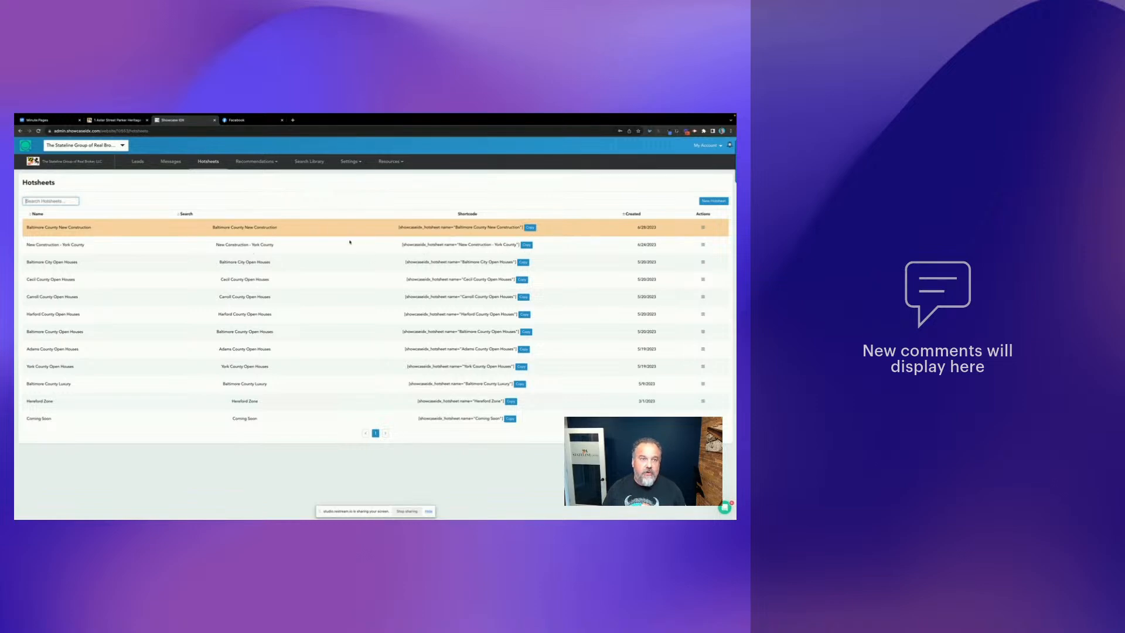
- Go back from the property listing to the New Construction York County page
left_click(117, 119)
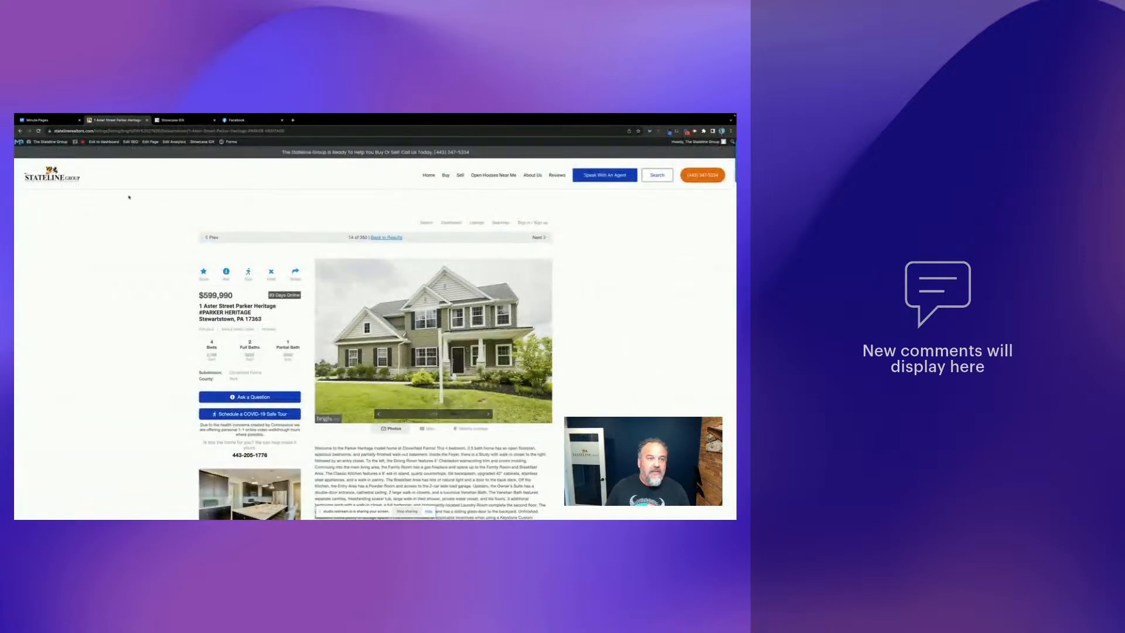
left_click(21, 131)
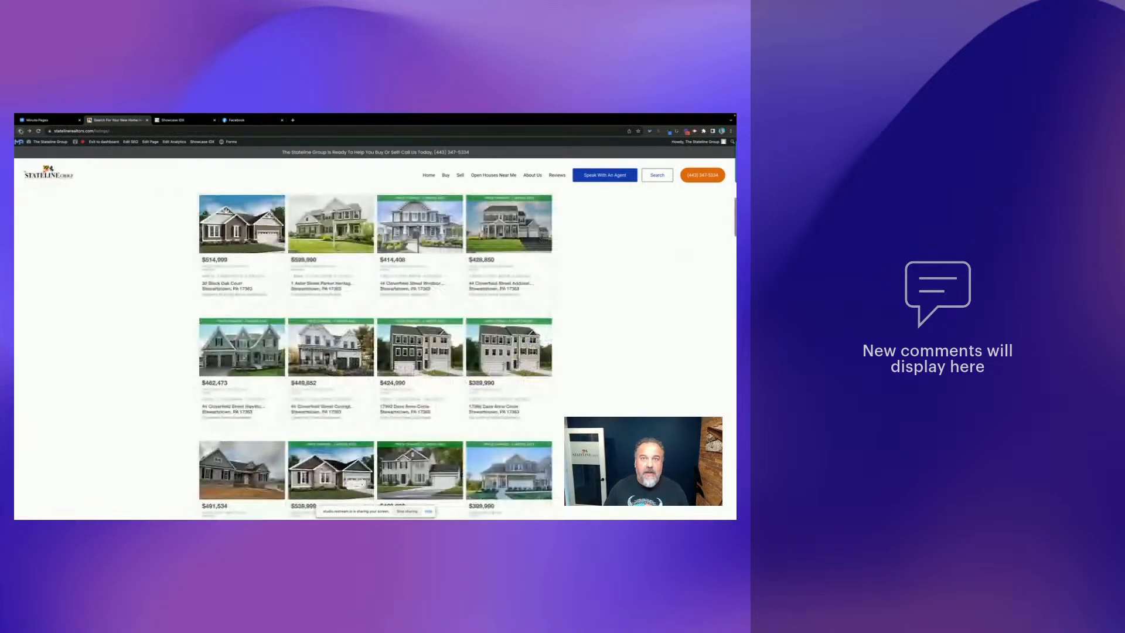
left_click(21, 130)
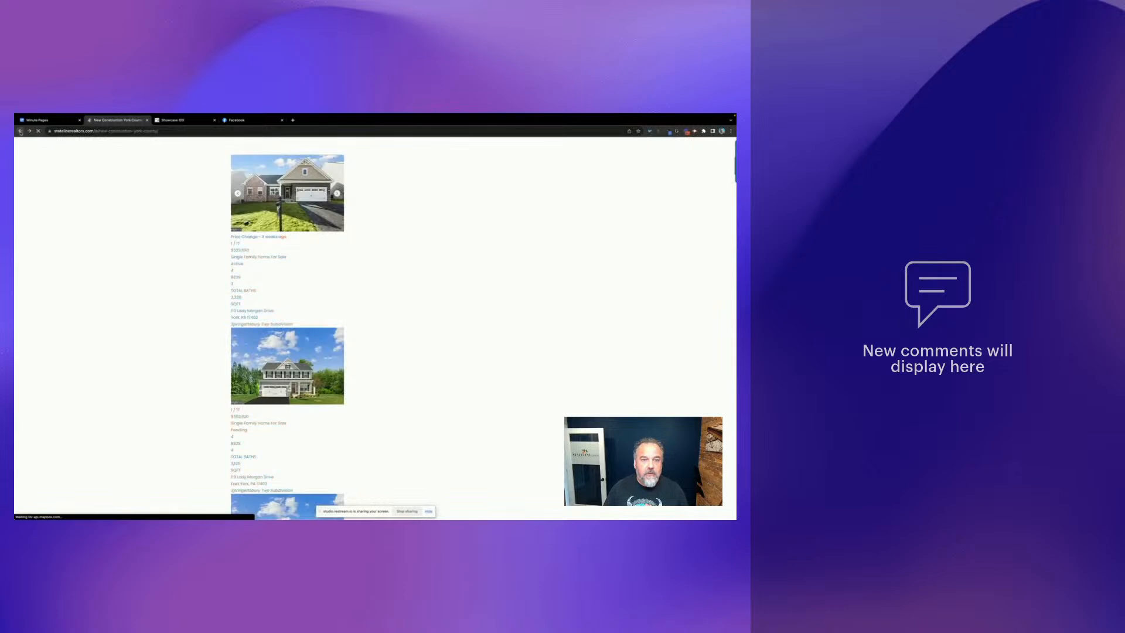
scroll(450, 235, "up", 2)
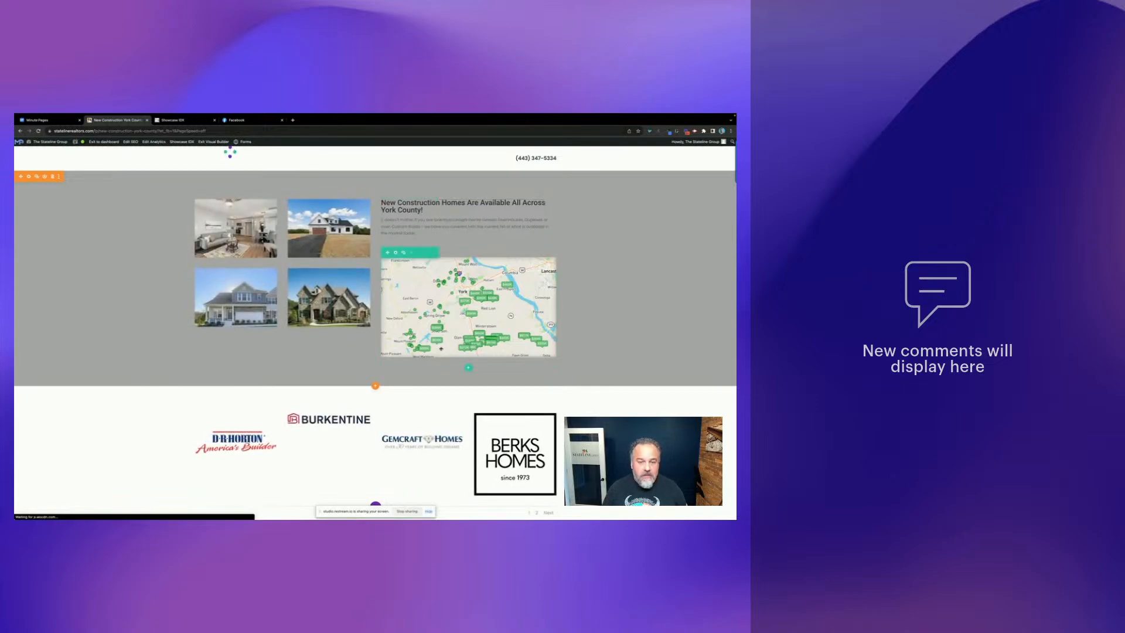
- Scroll down and open the York County page's listings module shortcode
scroll(468, 322, "down", 1)
scroll(293, 382, "down", 2)
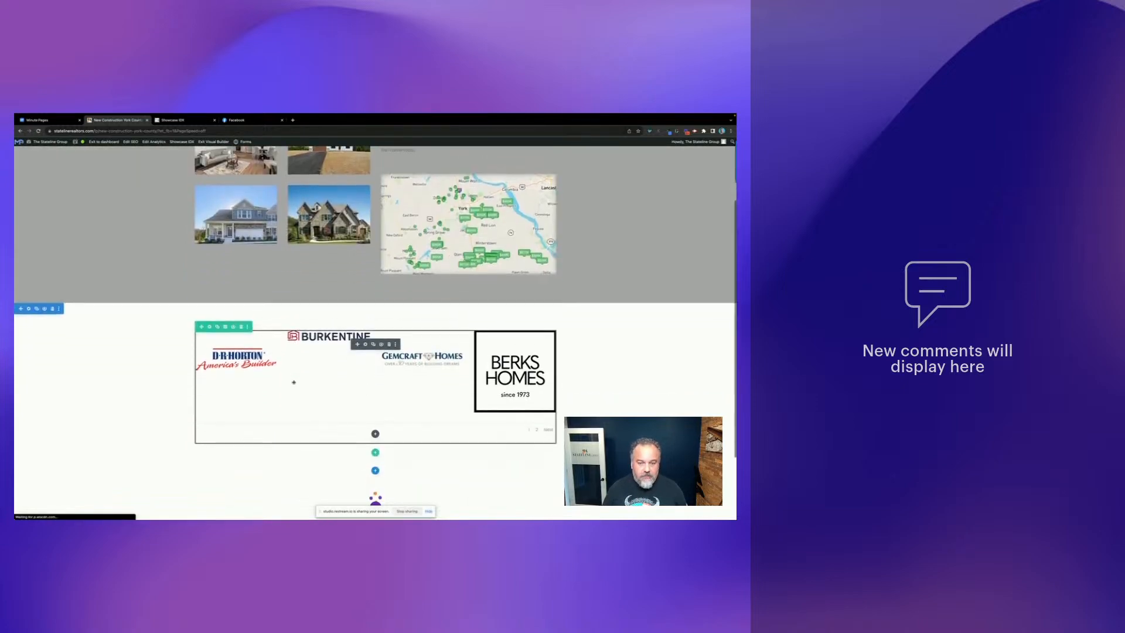
scroll(294, 382, "down", 1)
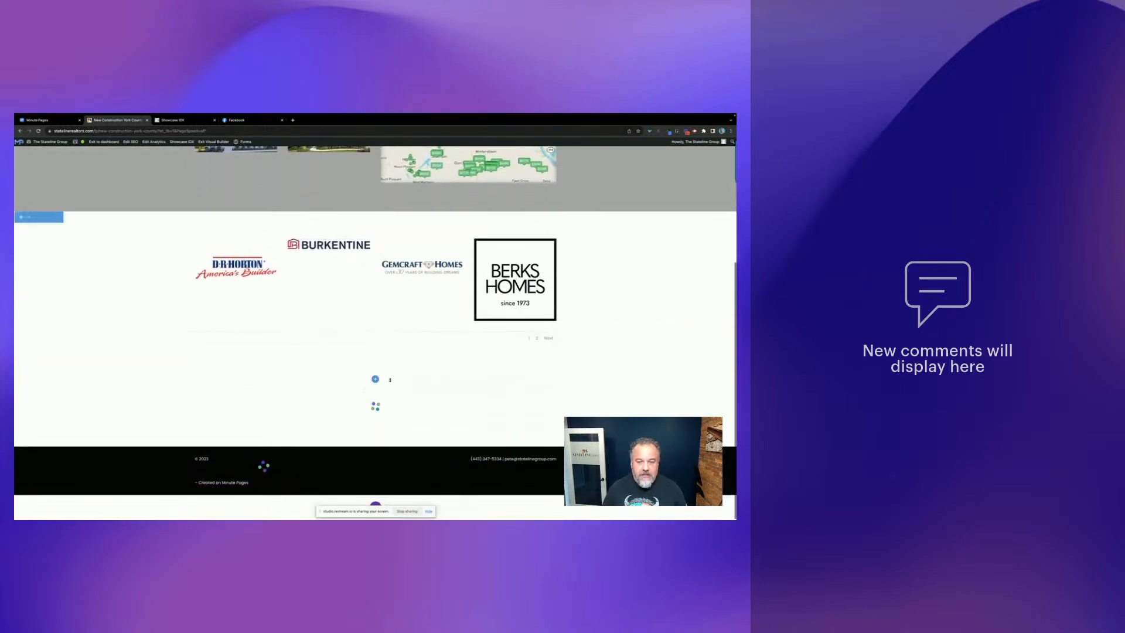
scroll(370, 374, "down", 1)
scroll(371, 374, "down", 2)
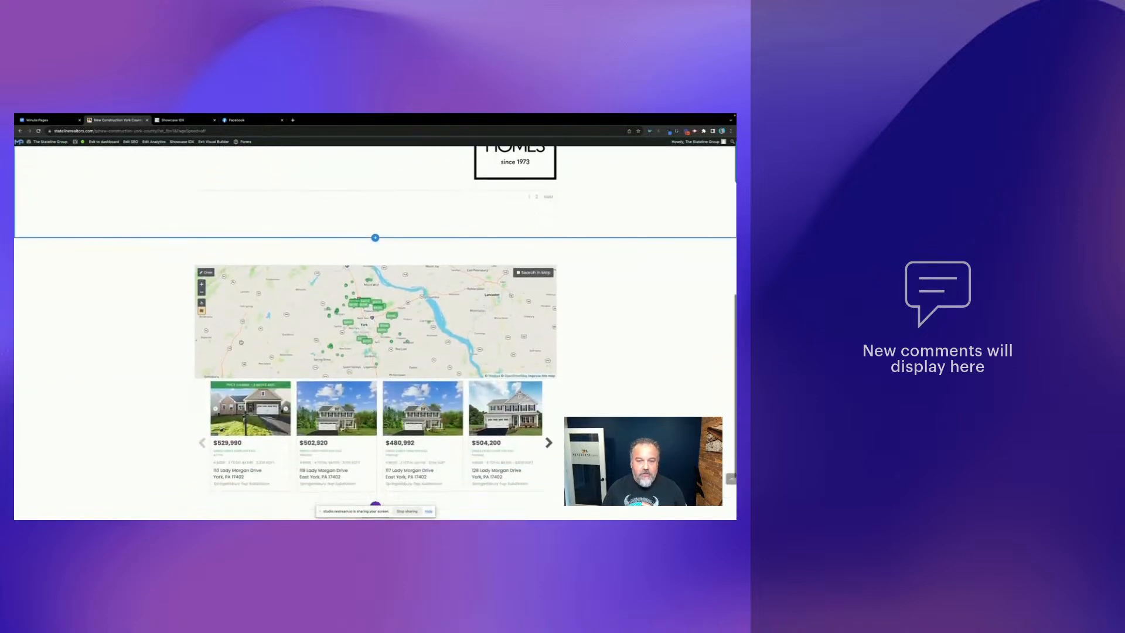
scroll(139, 244, "down", 1)
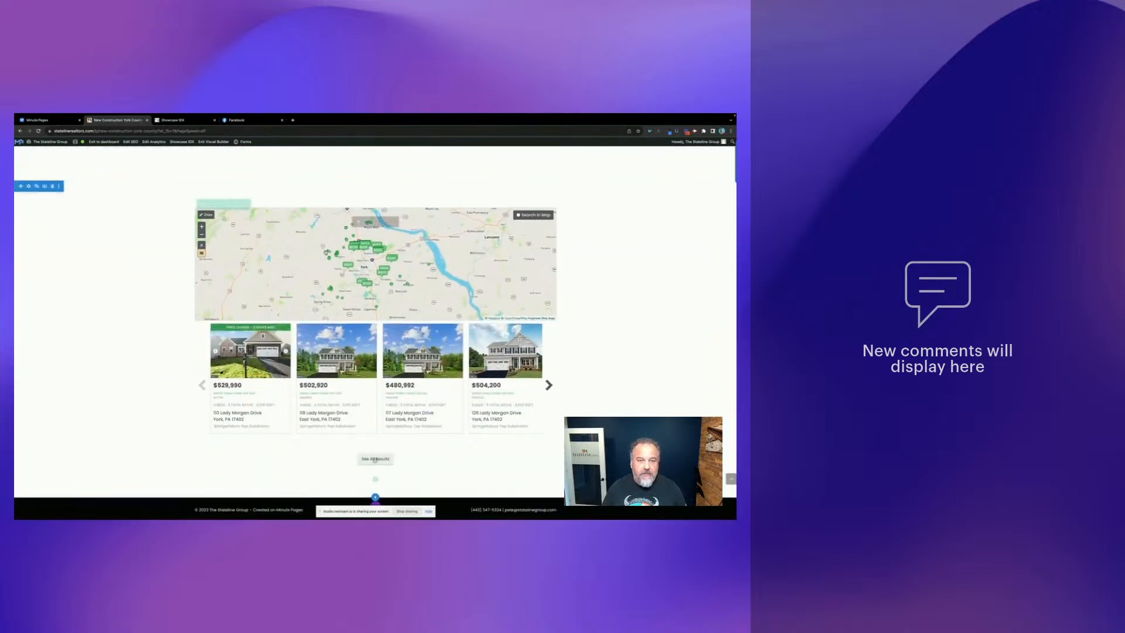
left_click(339, 251)
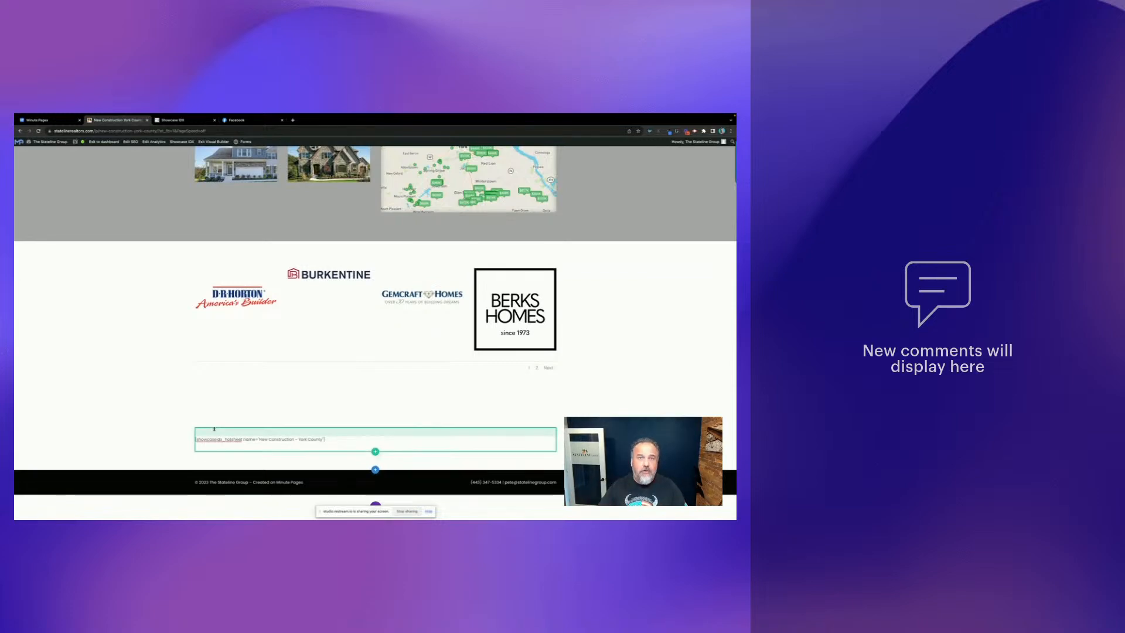
- Return to the Minute Pages landing page schedule list
scroll(571, 334, "up", 4)
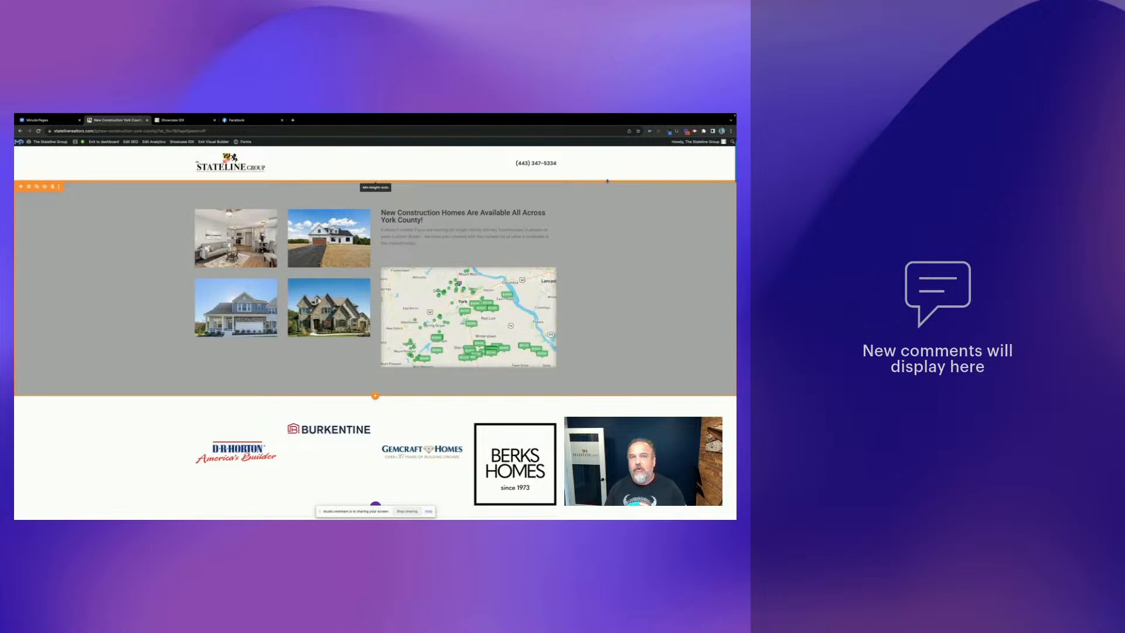
mouse_move(379, 116)
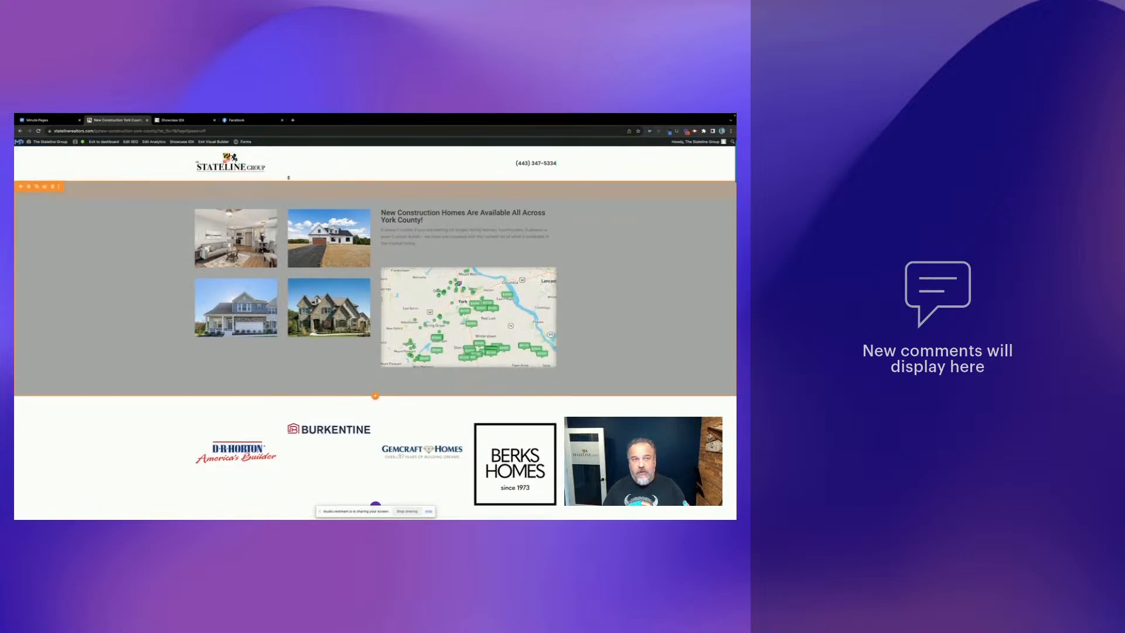
left_click(38, 119)
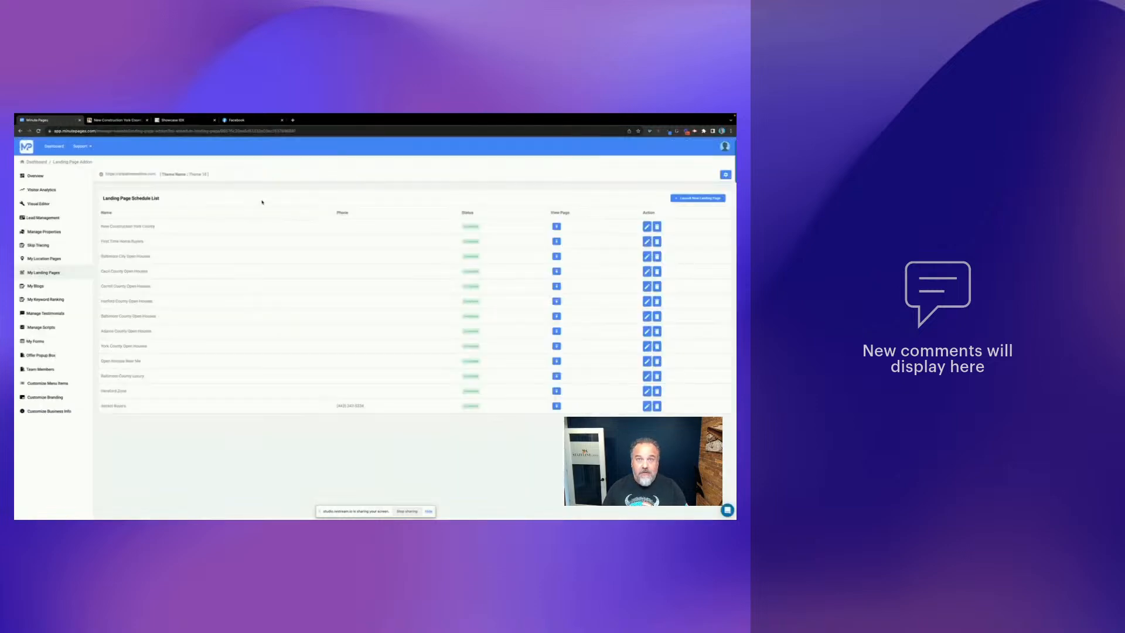
- Switch to Facebook Ads Manager showing the New Traffic Campaign account overview
left_click(255, 120)
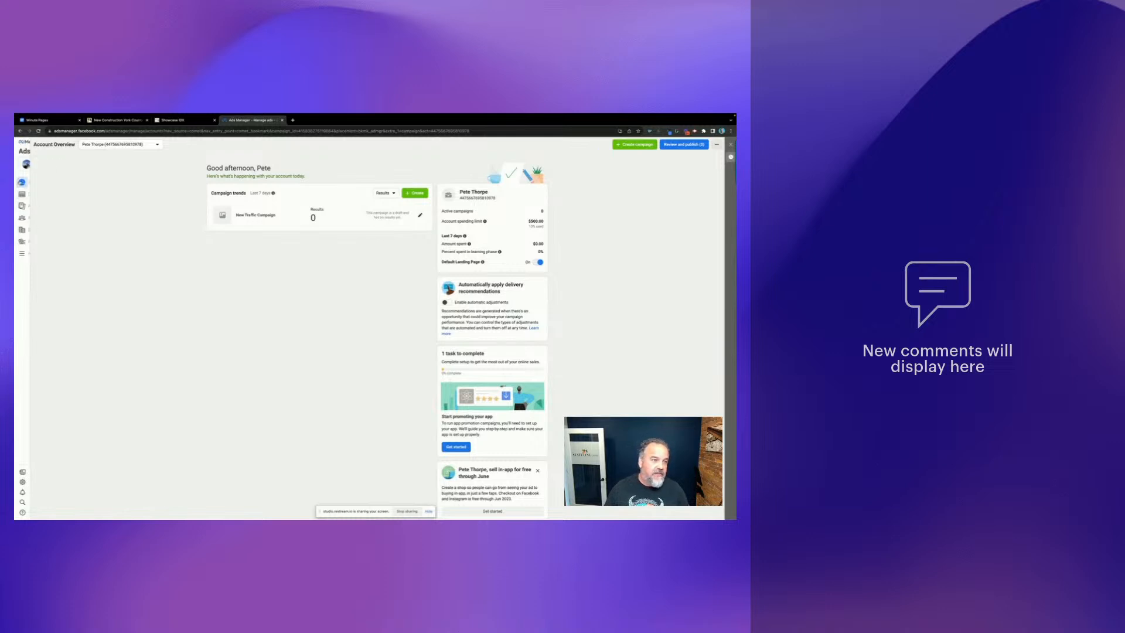
- Select The Stateline Group business account and go to its Business settings People page
mouse_move(29, 167)
left_click(65, 165)
left_click(52, 227)
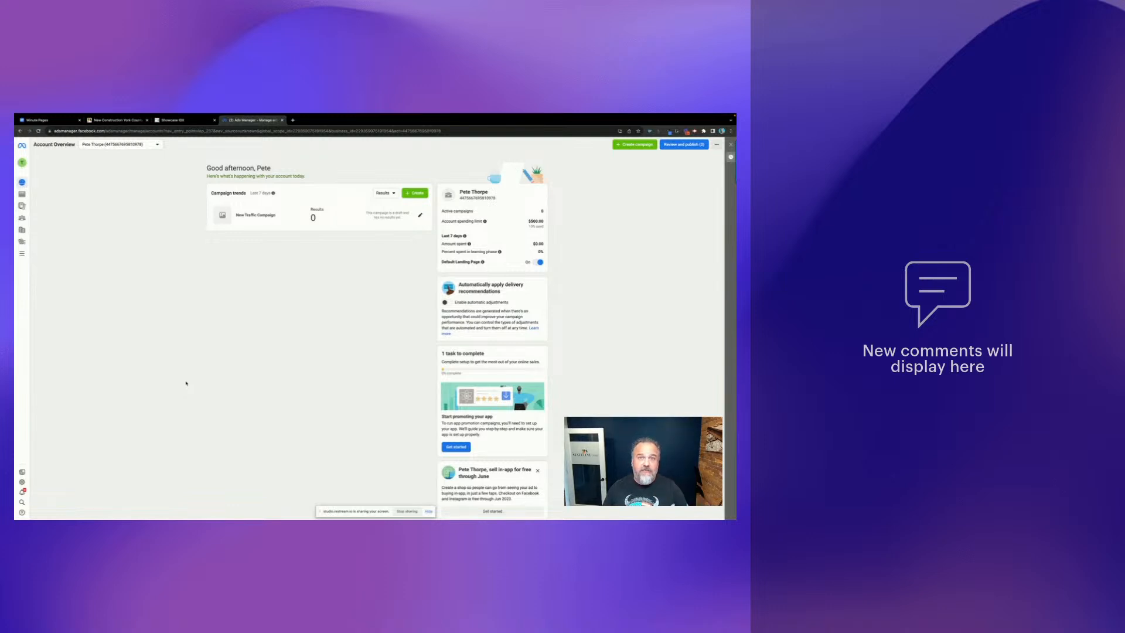
scroll(186, 383, "down", 1)
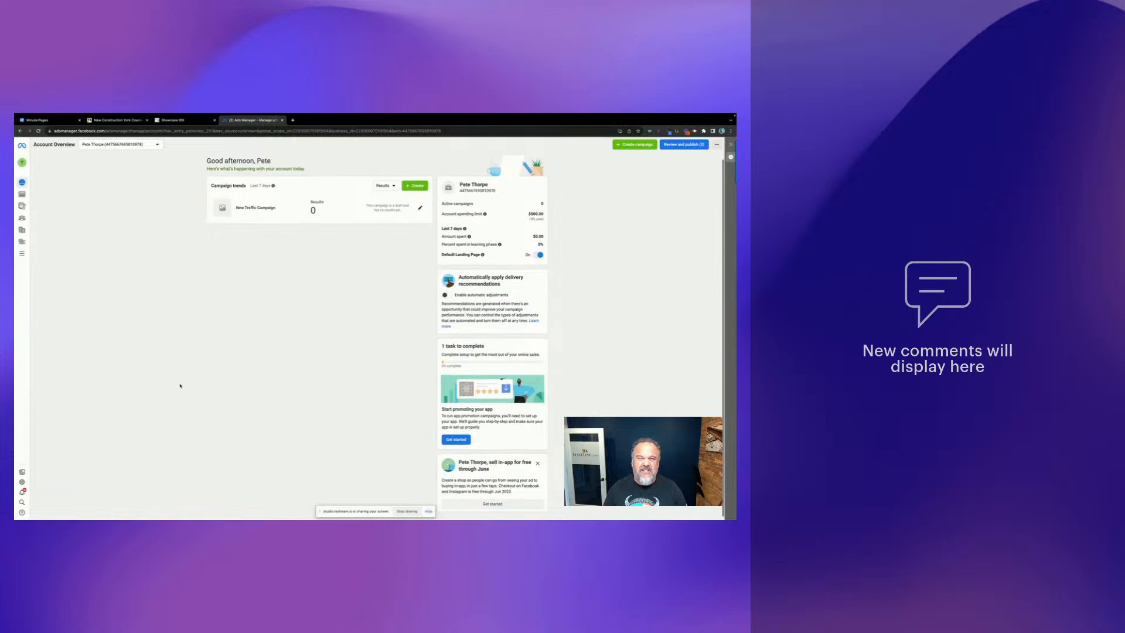
scroll(180, 385, "up", 1)
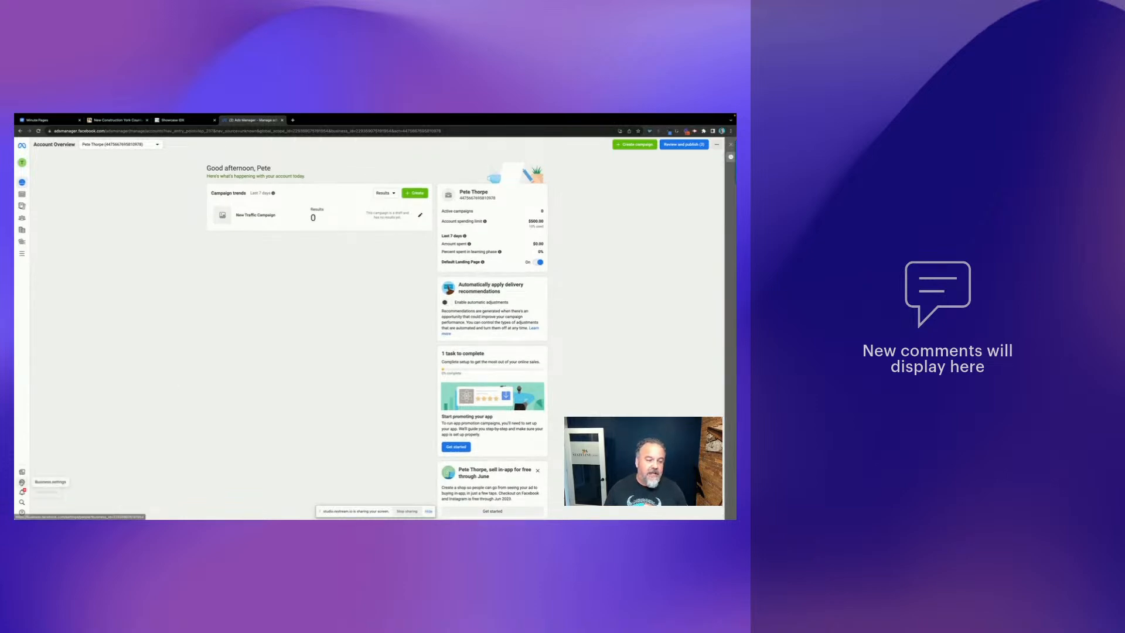
left_click(23, 482)
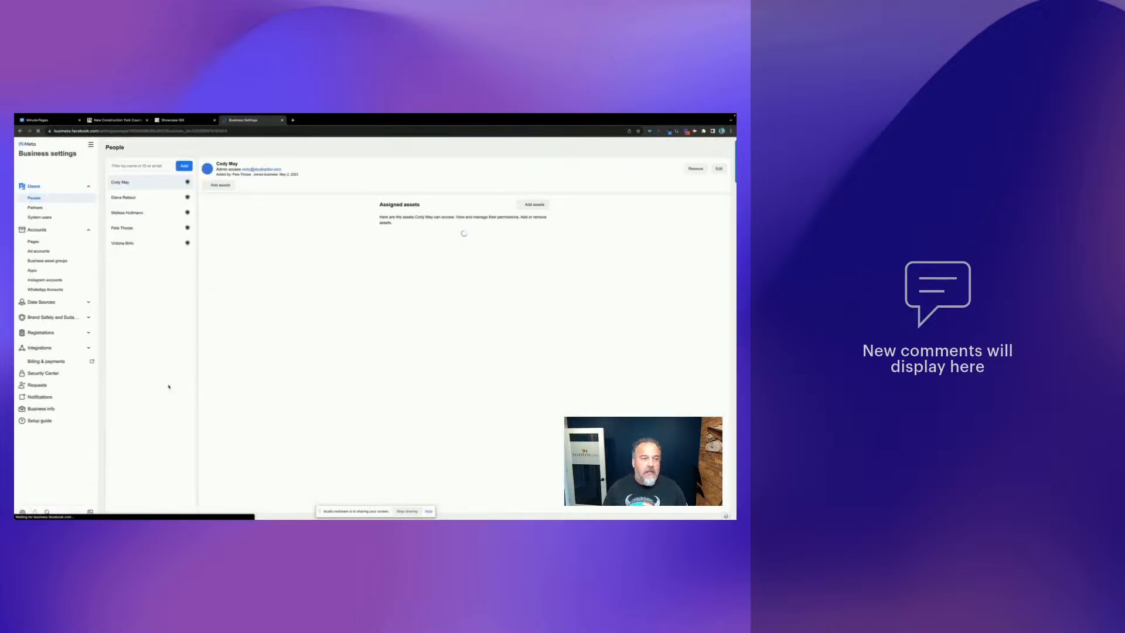
- Create a new pixel named 'Stateline Realtor Pixel' under Data Sources > Pixels
left_click(49, 303)
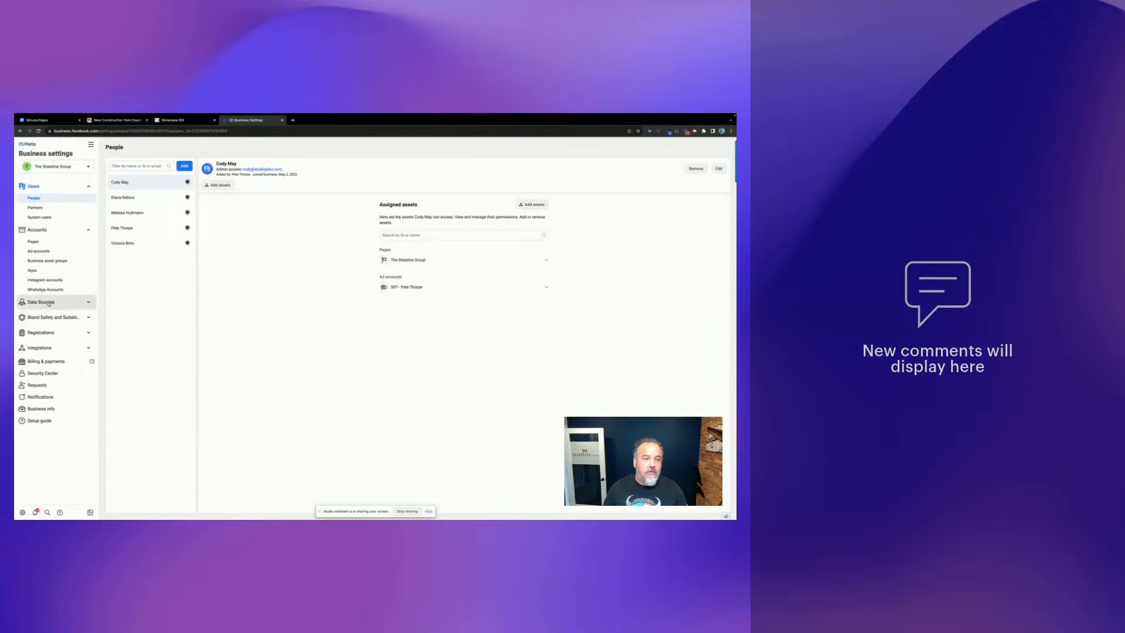
left_click(34, 324)
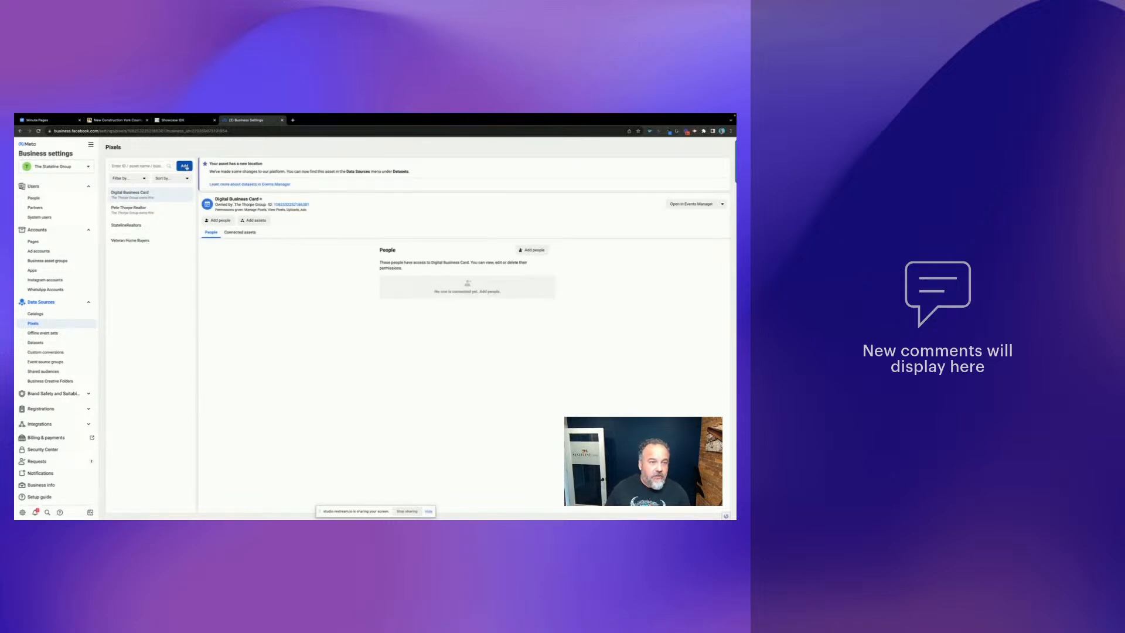
left_click(185, 166)
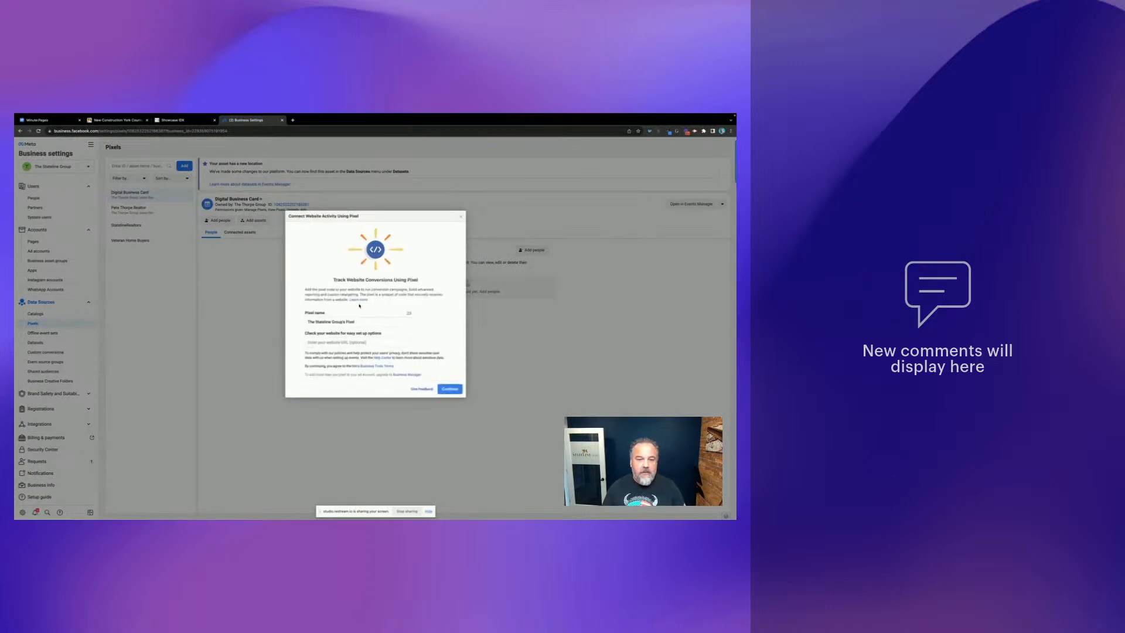
left_click_drag(365, 322, 304, 324)
type("Stateline Realto")
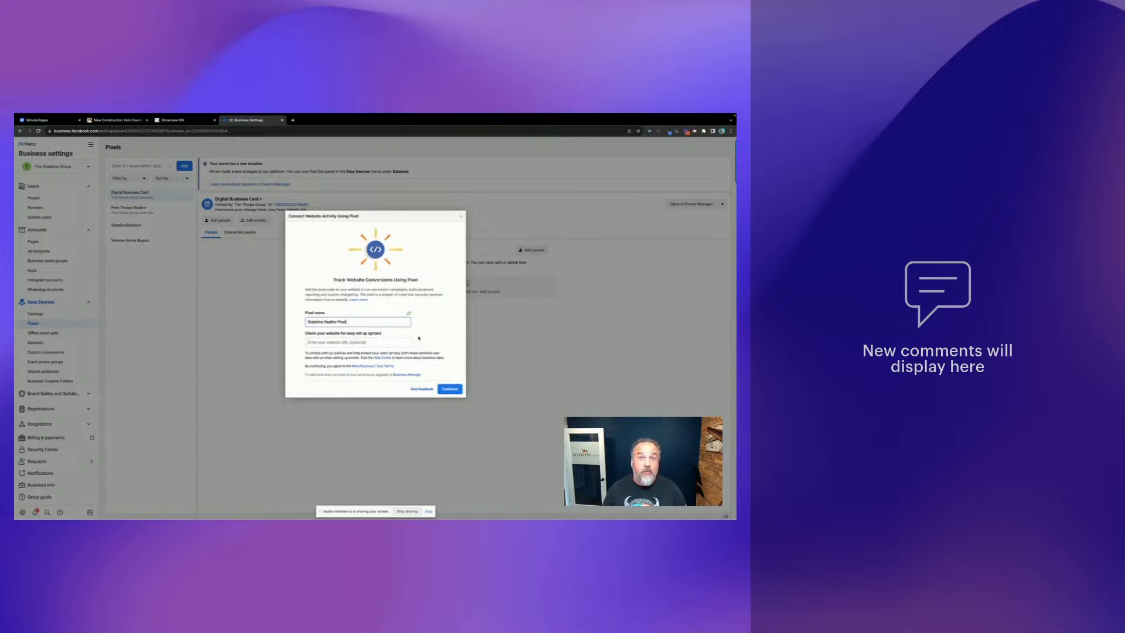
left_click(448, 387)
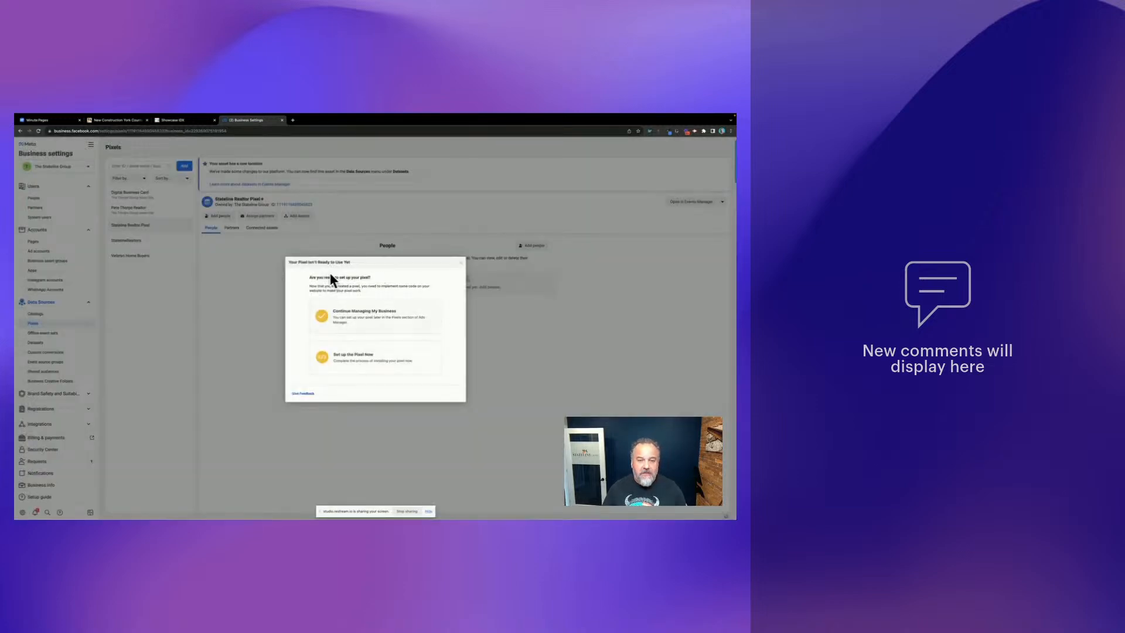
- Choose manual pixel installation, turn on Automatic Advanced Matching, and copy the pixel base code
left_click(381, 357)
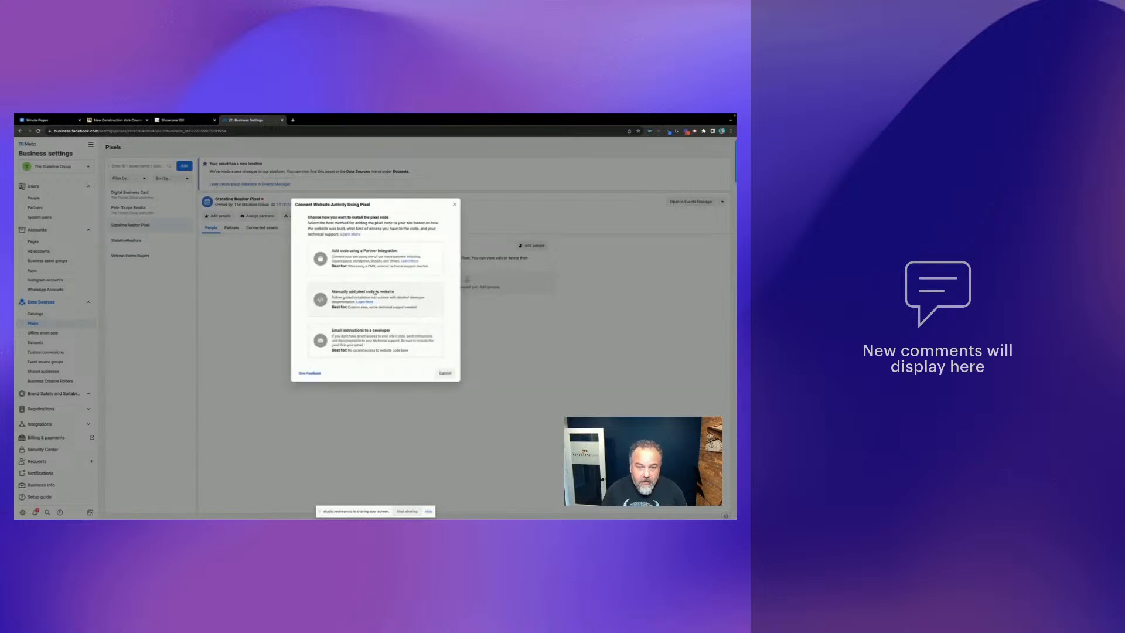
left_click(385, 294)
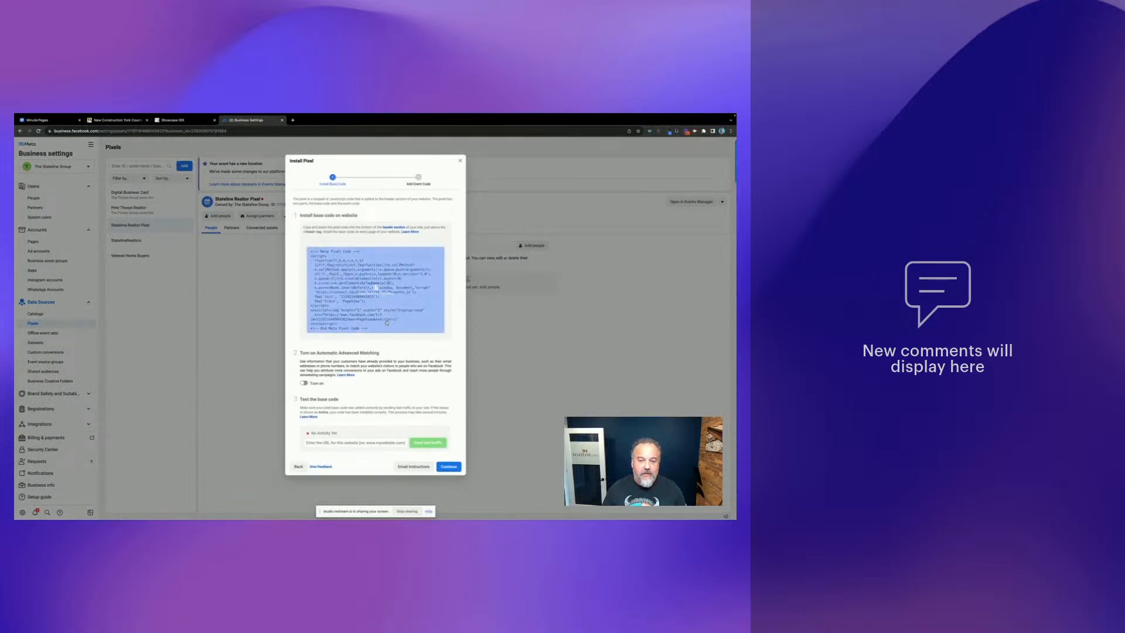
left_click(304, 383)
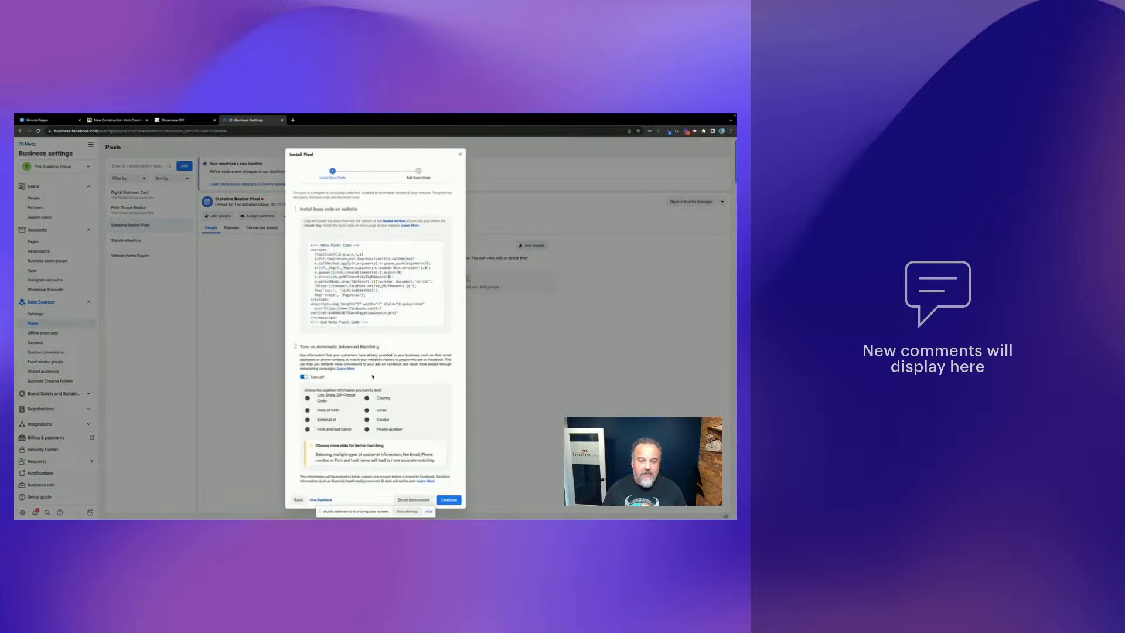
scroll(304, 351, "down", 2)
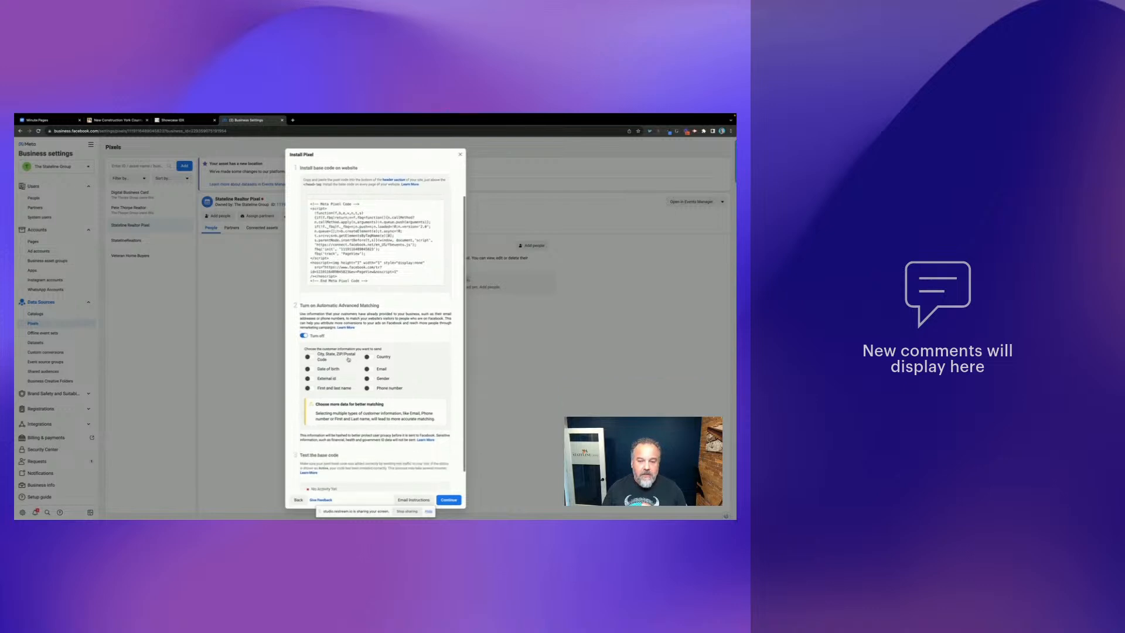
left_click(309, 357)
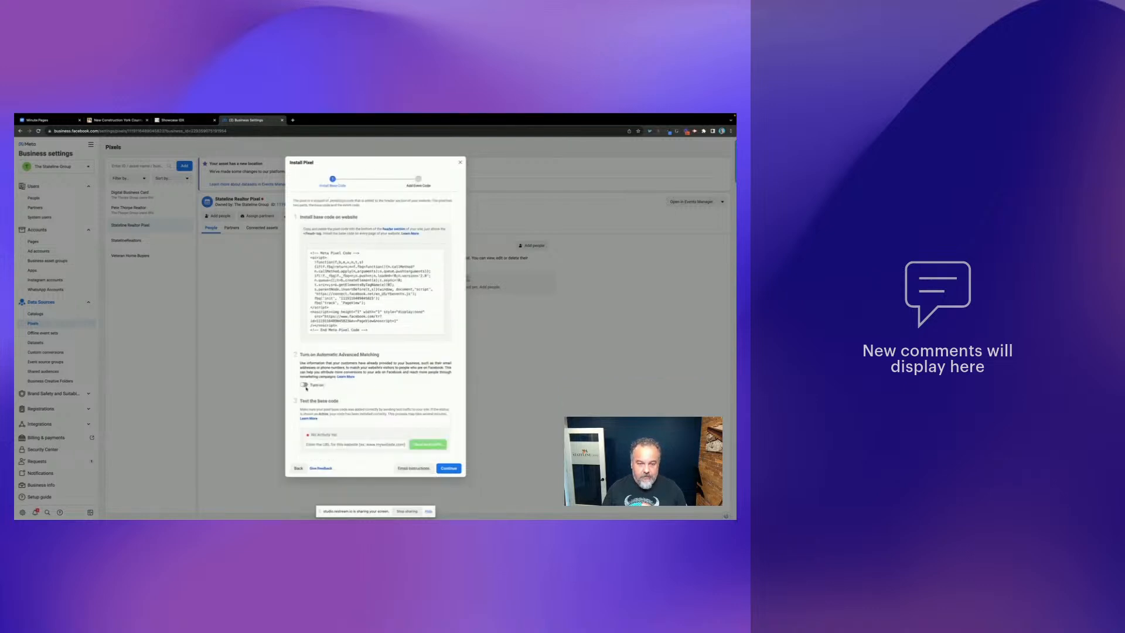
left_click(304, 385)
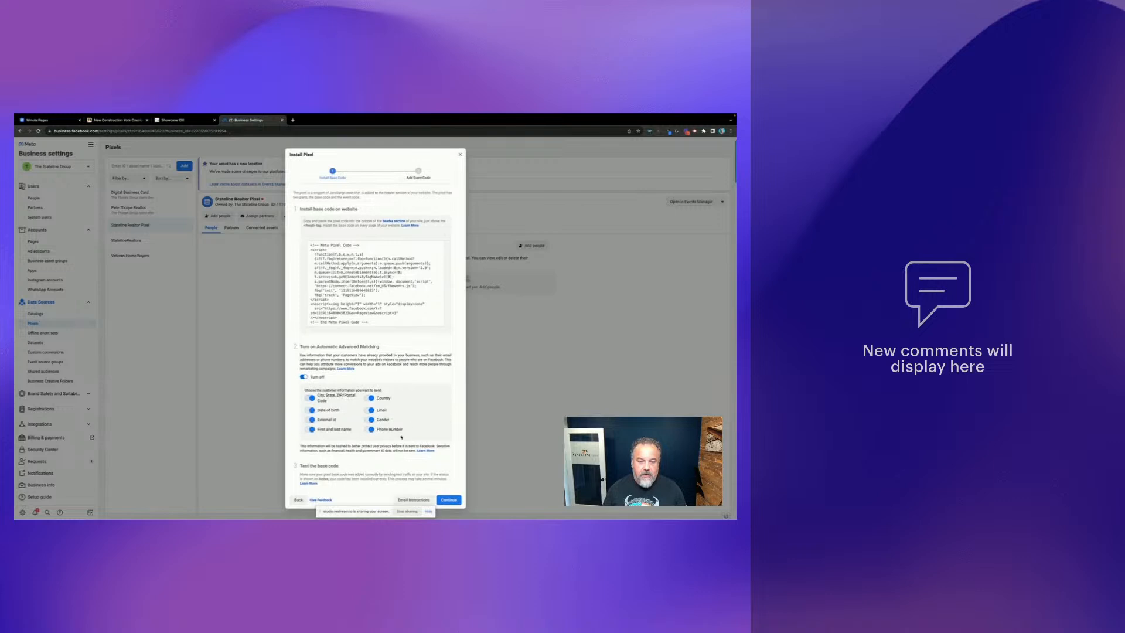
left_click(376, 285)
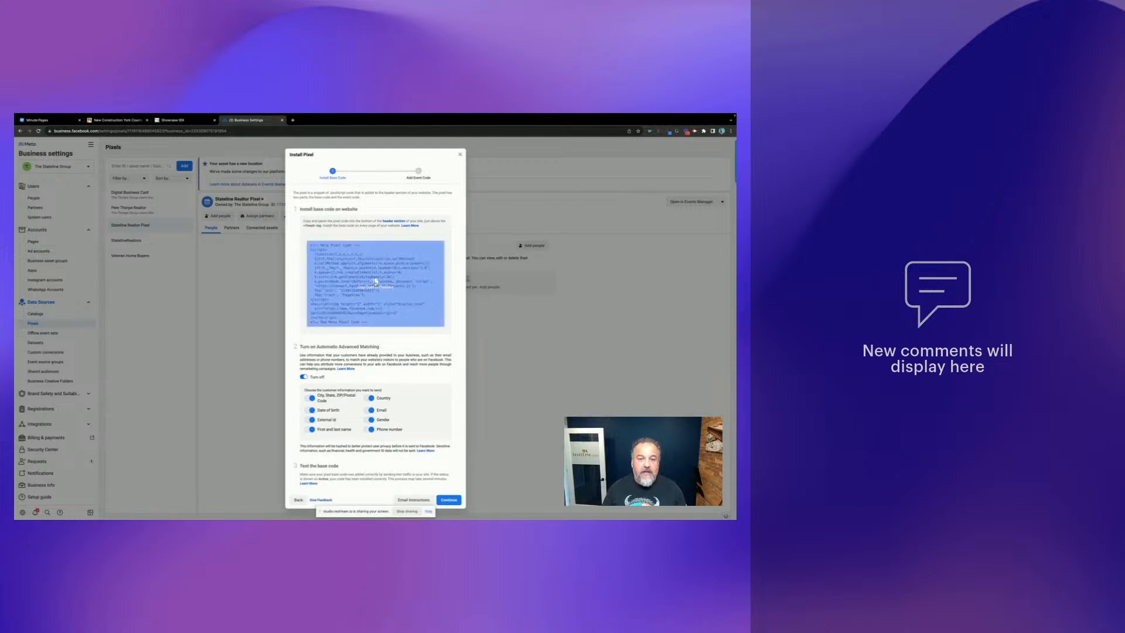
left_click(376, 283)
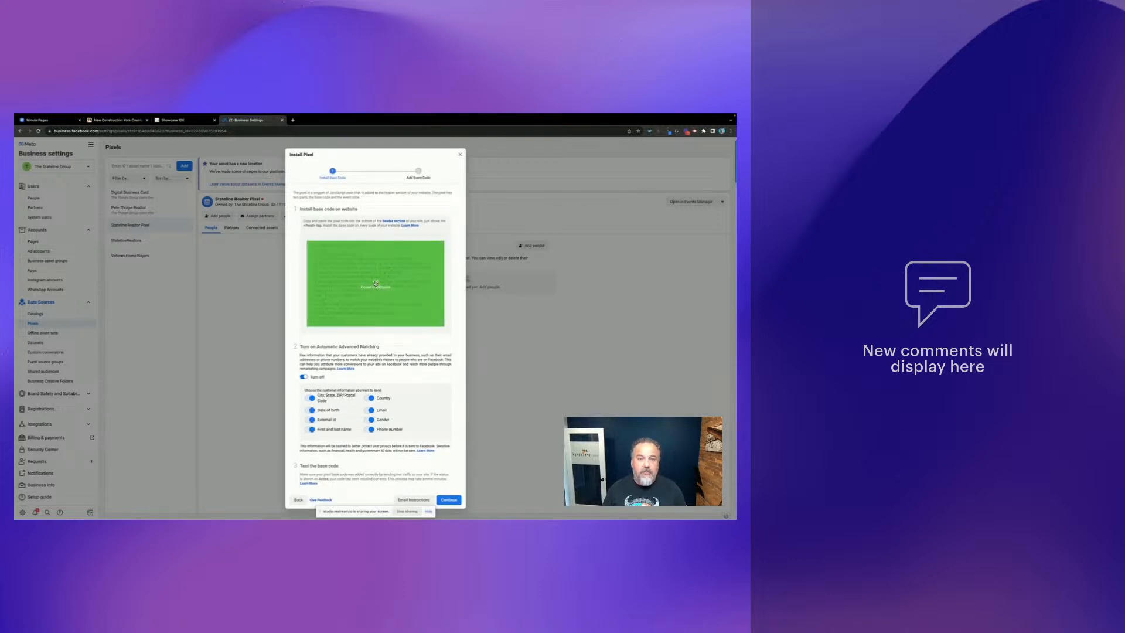
left_click(54, 120)
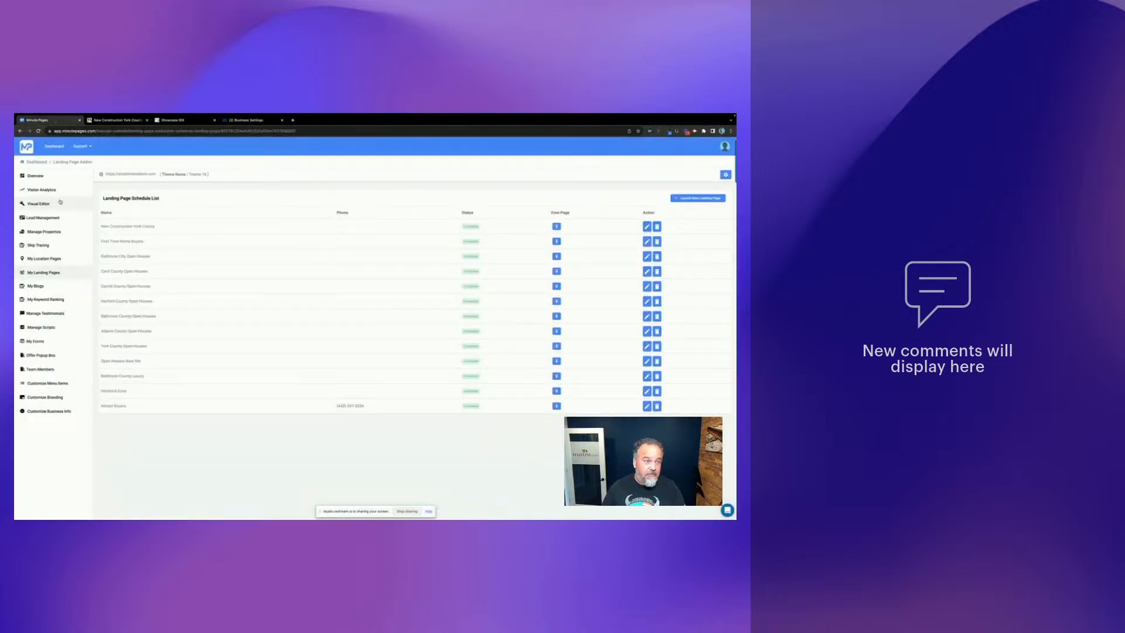
- Paste the pixel base code into Minute Pages' global Facebook Pixel Script and save it
left_click(45, 329)
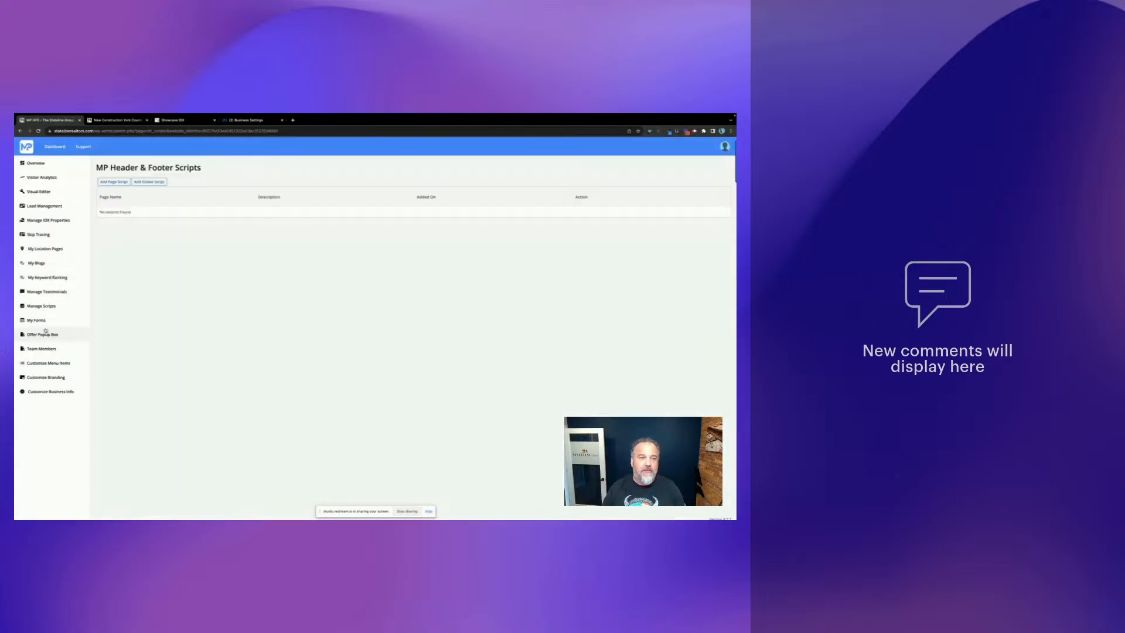
left_click(156, 182)
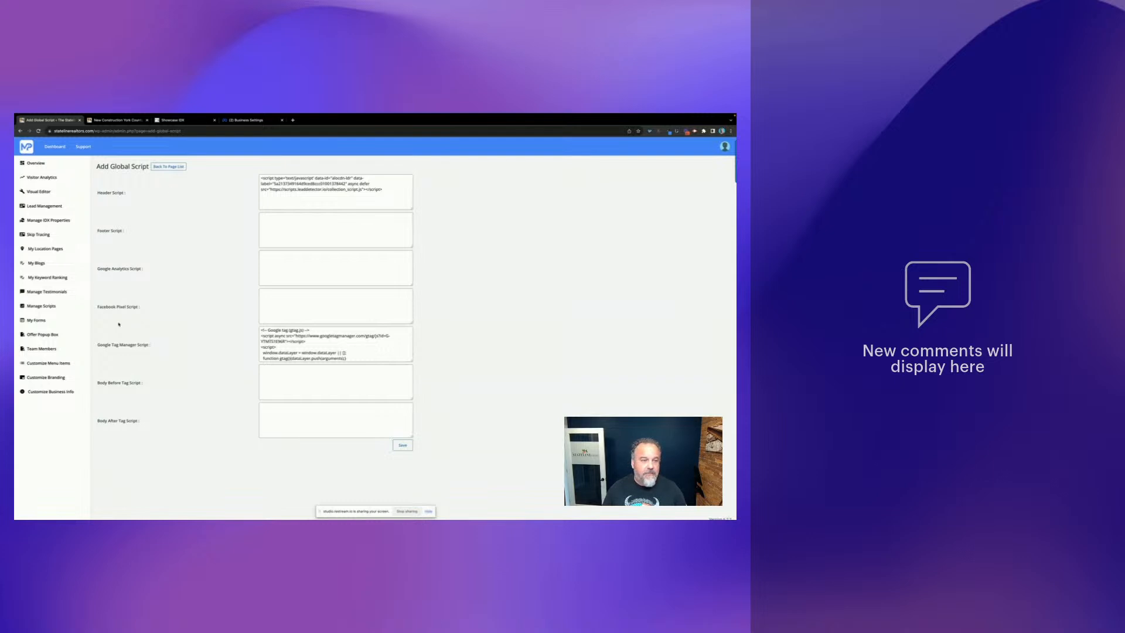
left_click(261, 306)
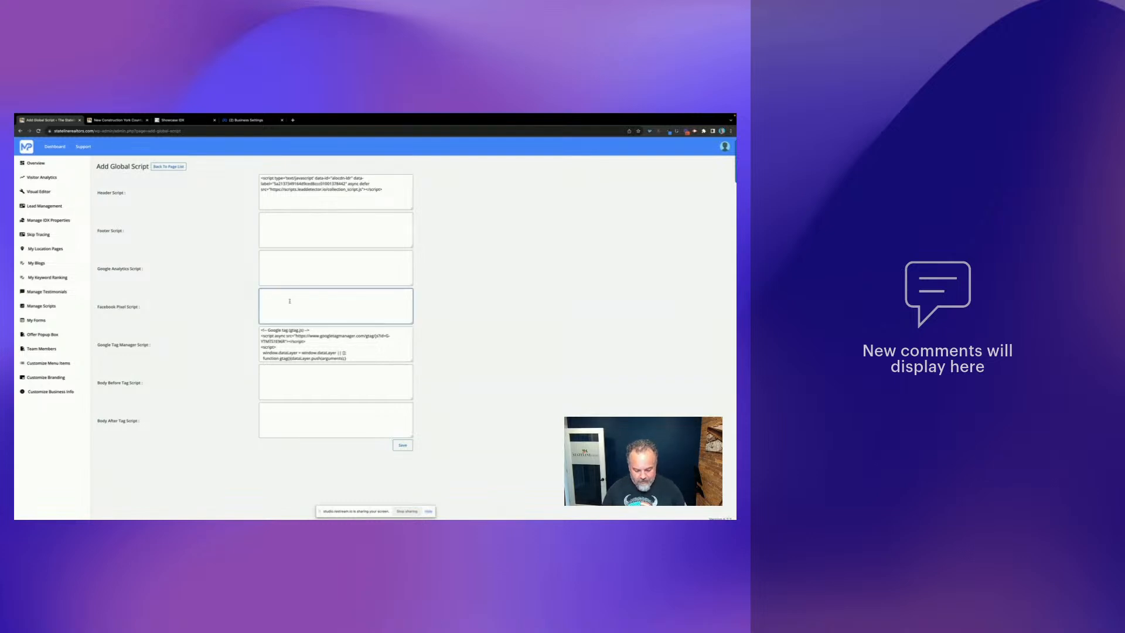
key("ctrl+v")
left_click(406, 445)
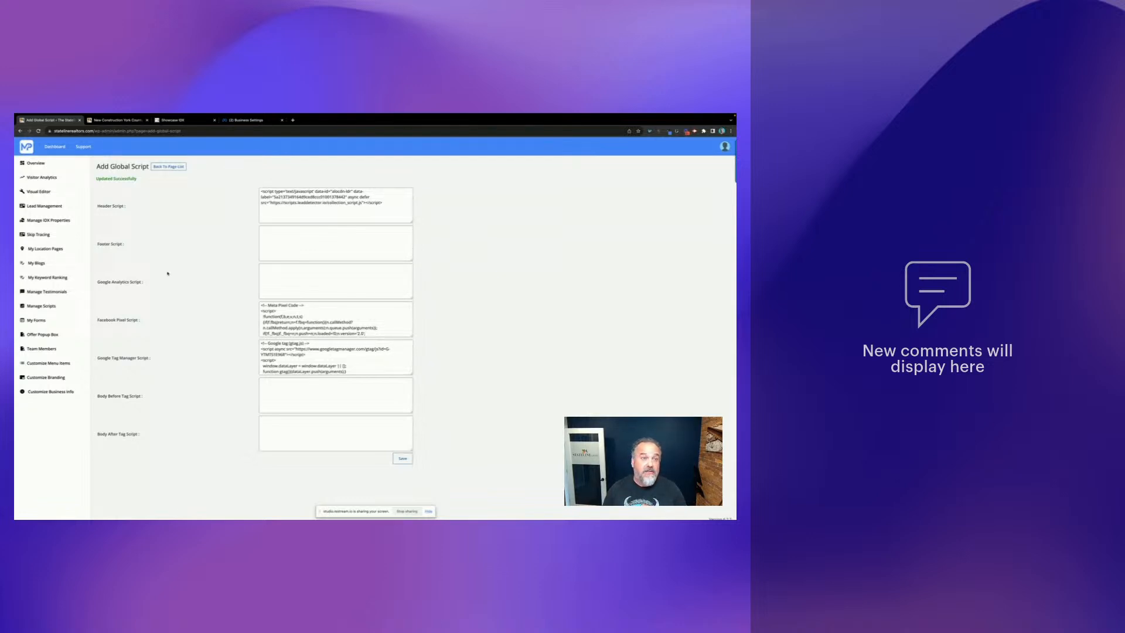
left_click(253, 121)
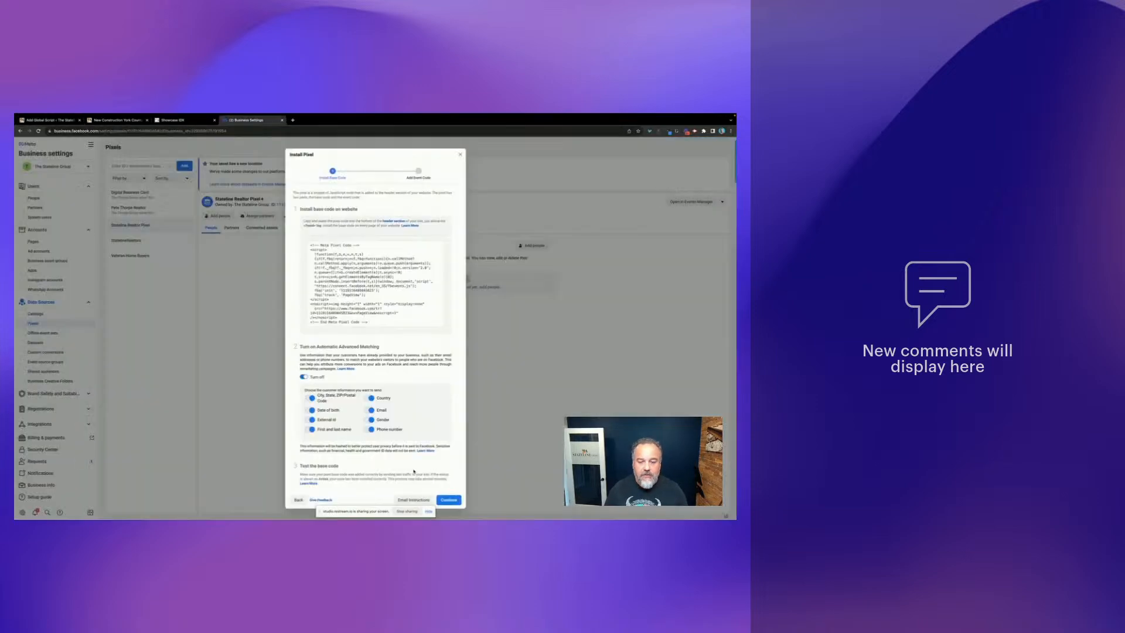
- Choose Facebook's Event Setup Tool and launch it on statelinerealtors.com
left_click(459, 500)
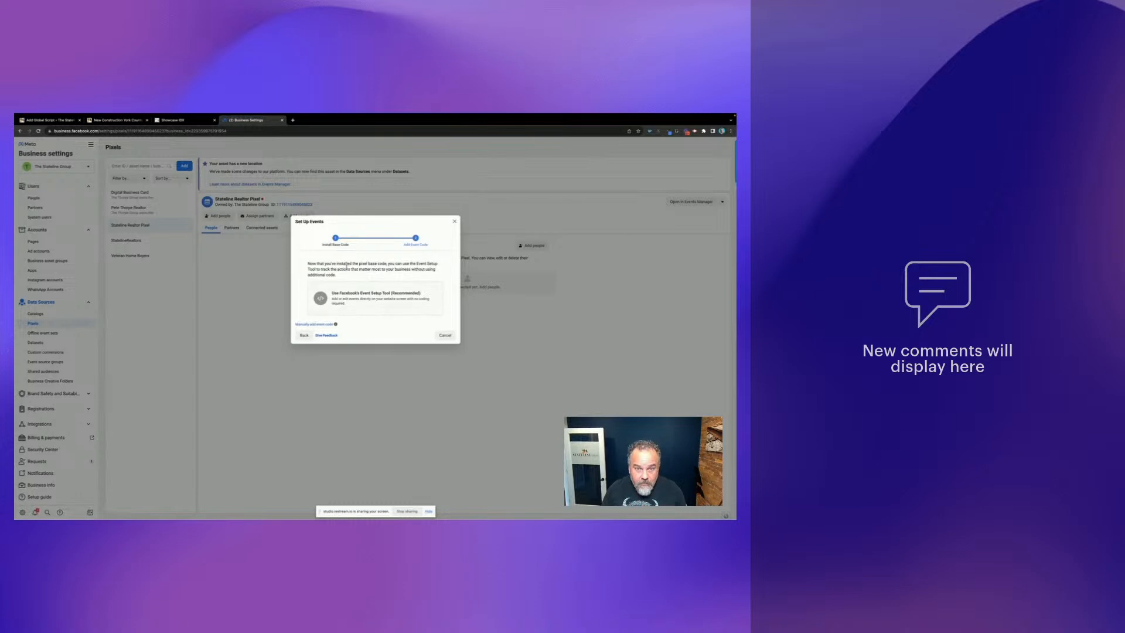
left_click(379, 298)
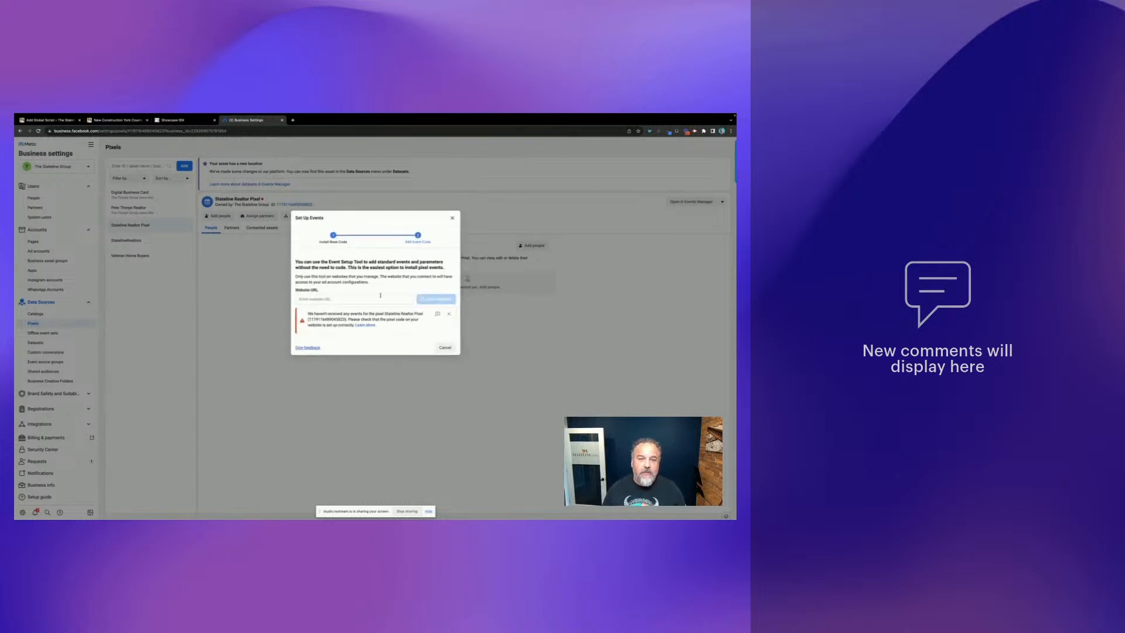
left_click(343, 297)
type("statel")
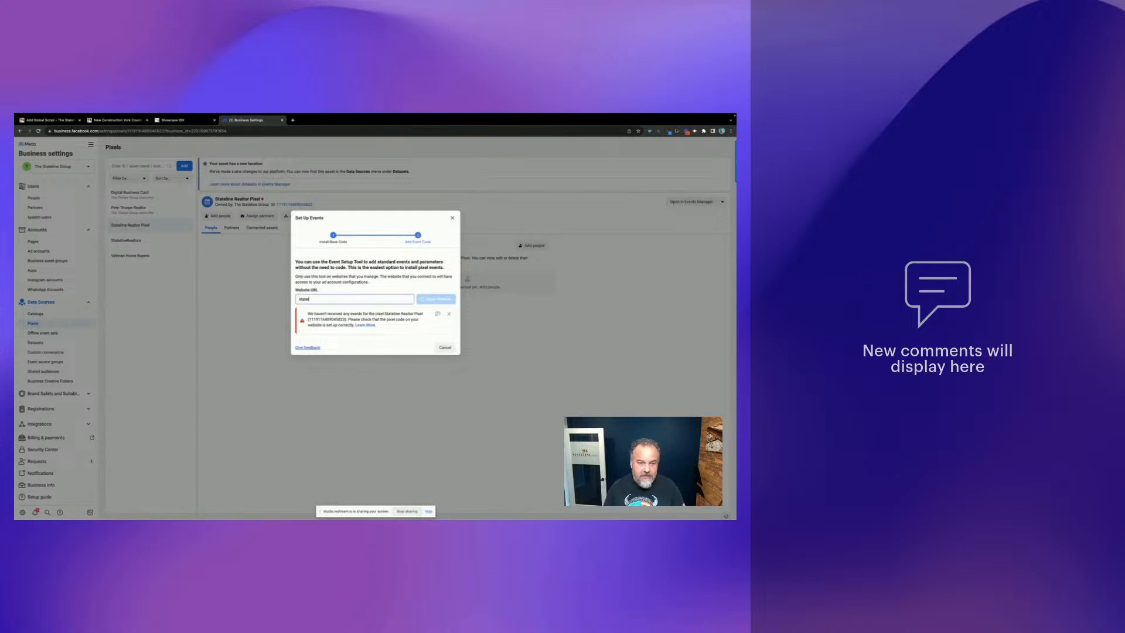
type("inerealtors.c")
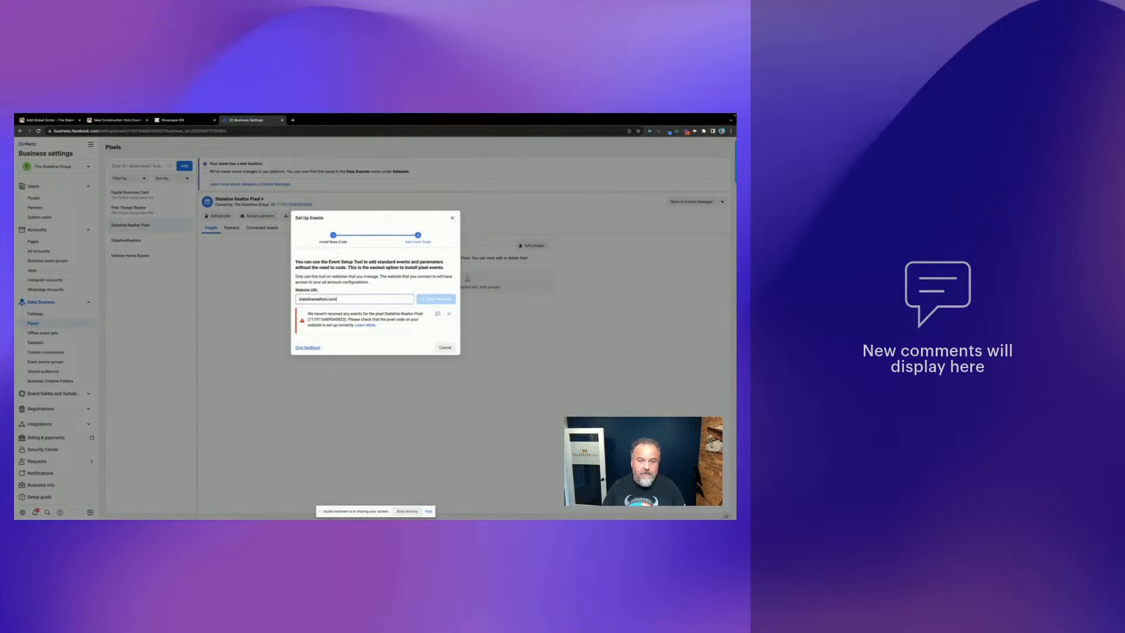
type("om")
left_click(426, 299)
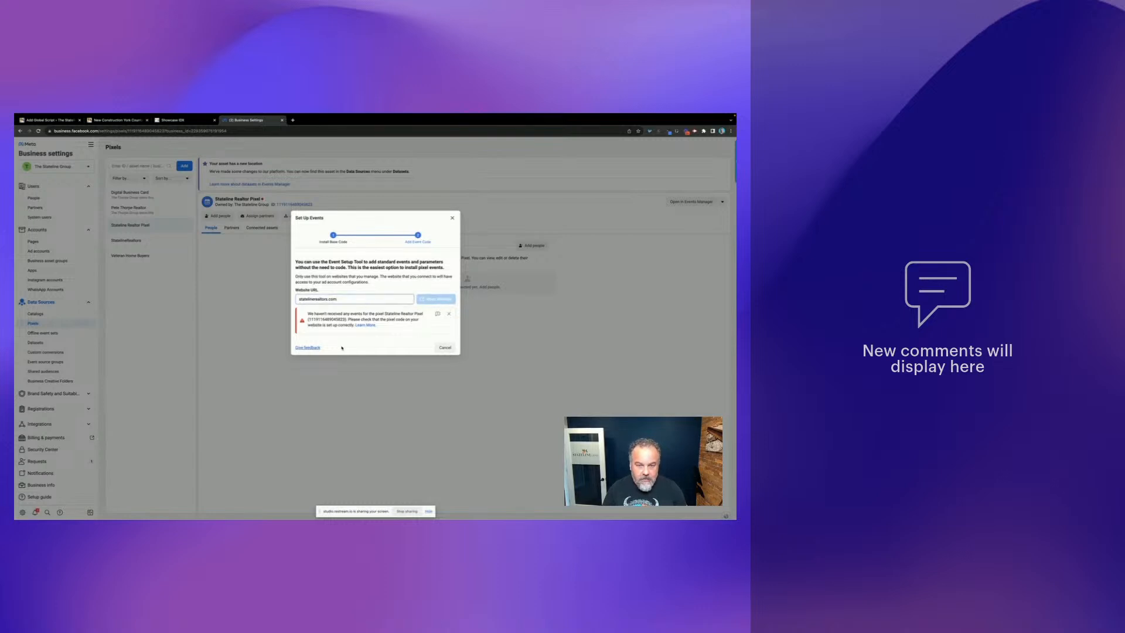
left_click(450, 314)
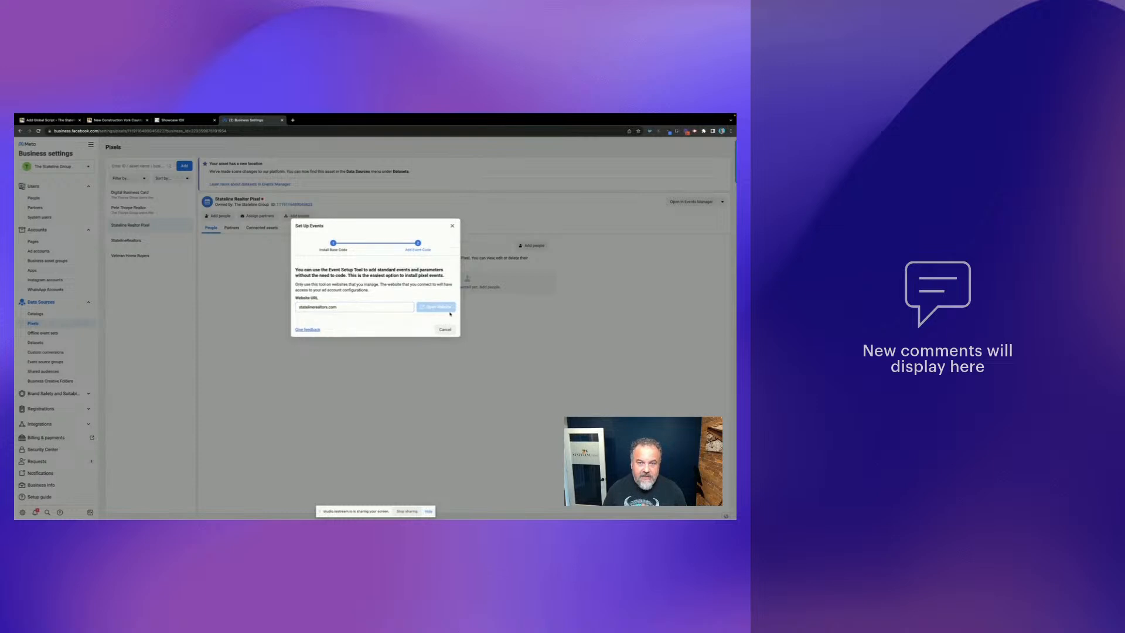
left_click(343, 307)
key("Return")
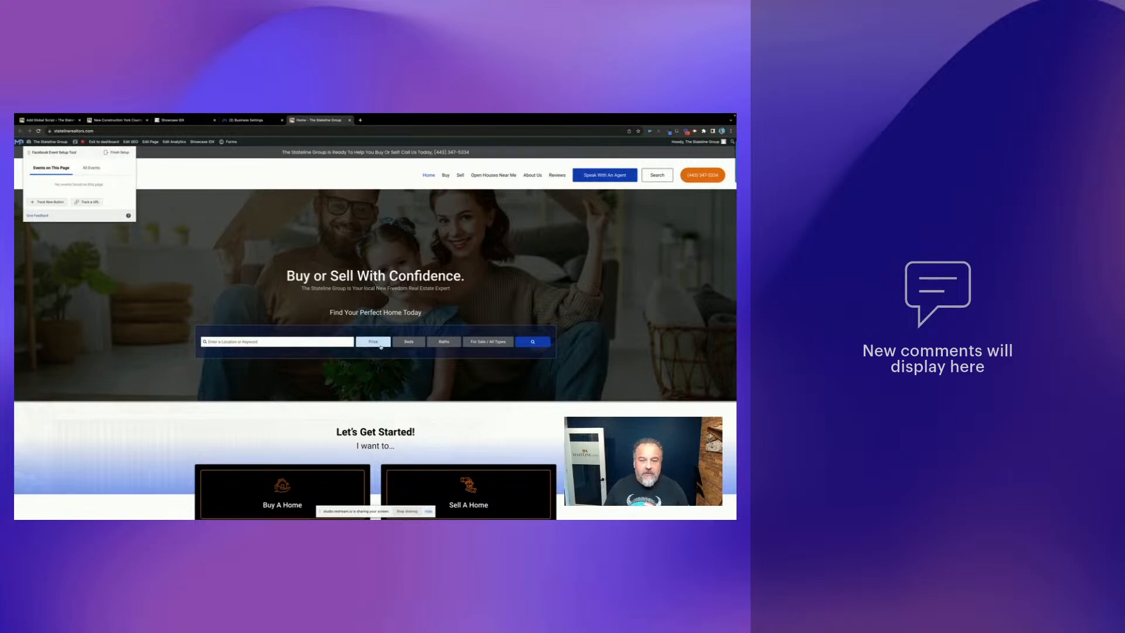
- Run a home listings search for Towson, MD on the Stateline Group website
scroll(439, 363, "down", 2)
scroll(435, 354, "up", 1)
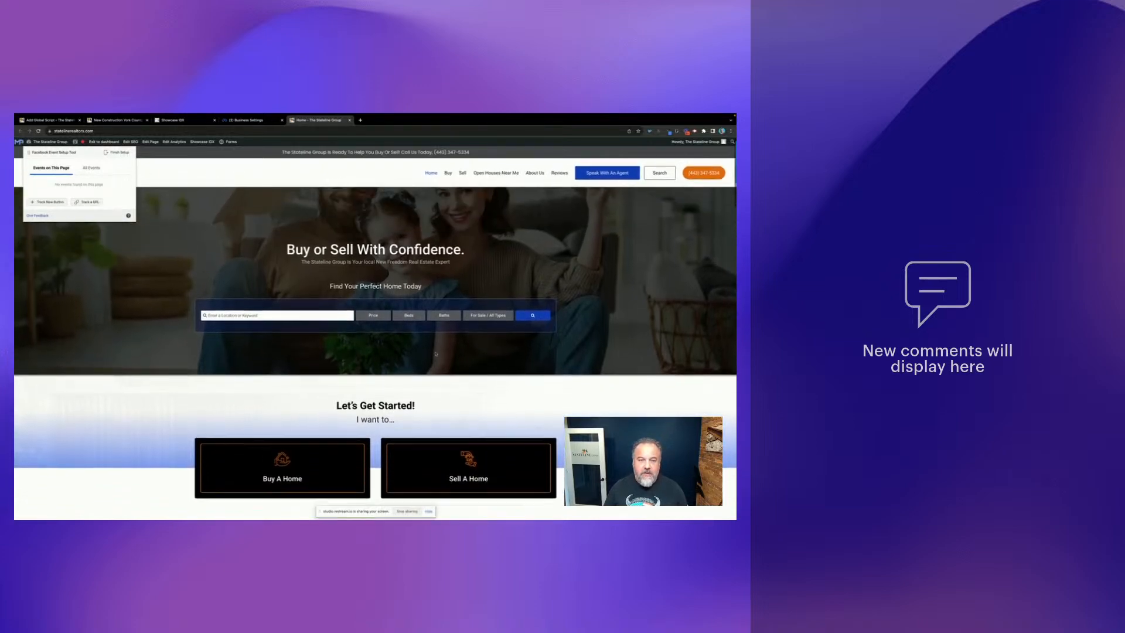
left_click(225, 319)
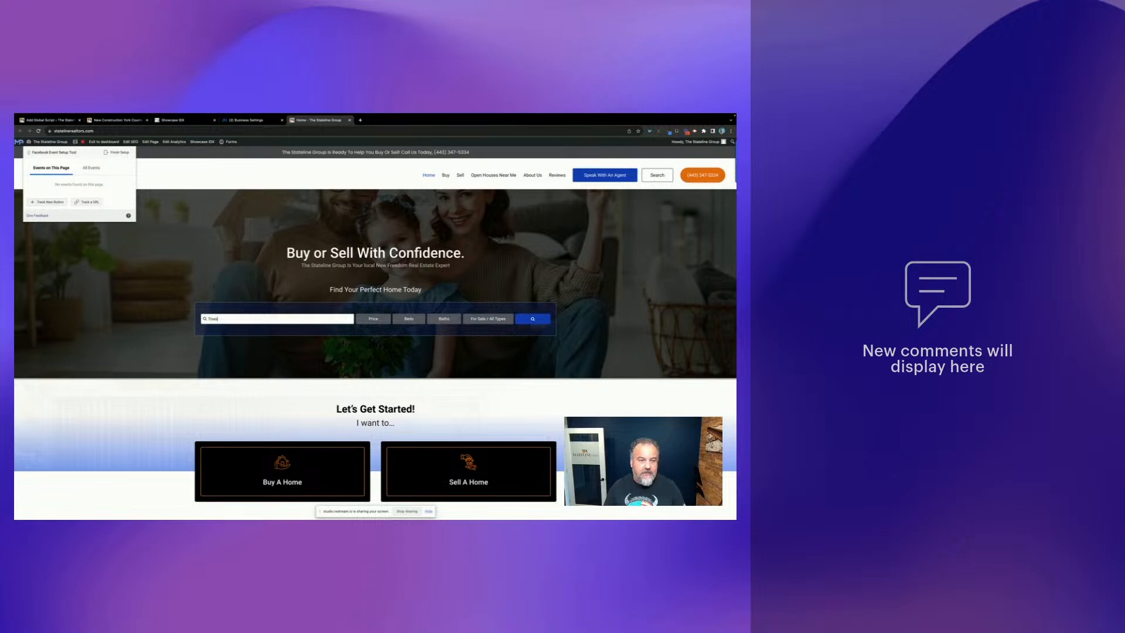
type("Towson")
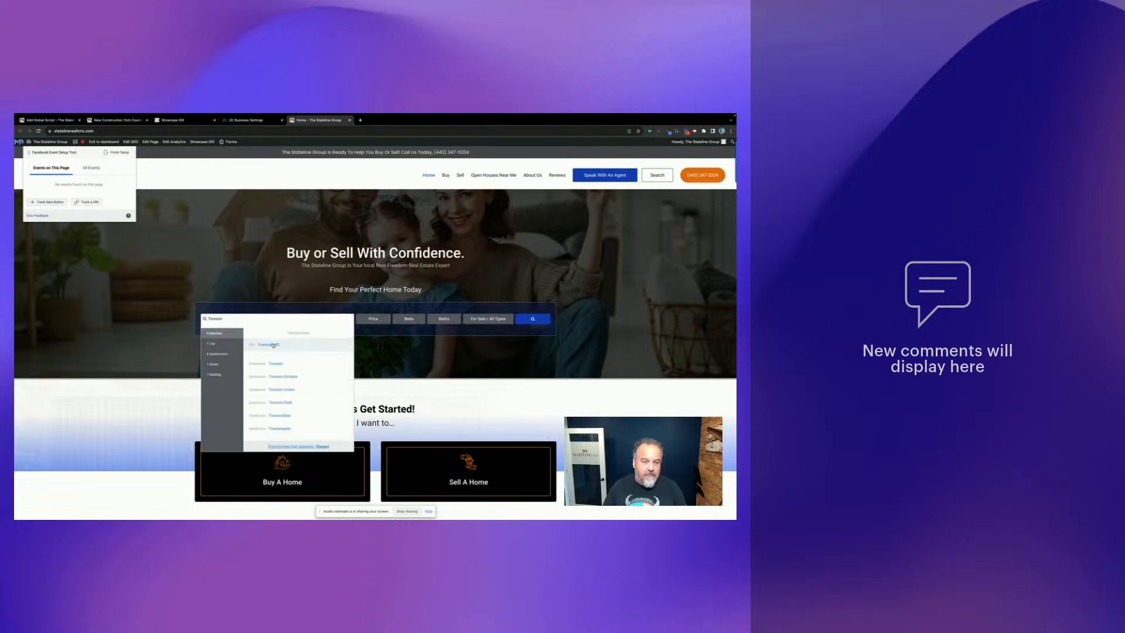
left_click(273, 346)
left_click(541, 321)
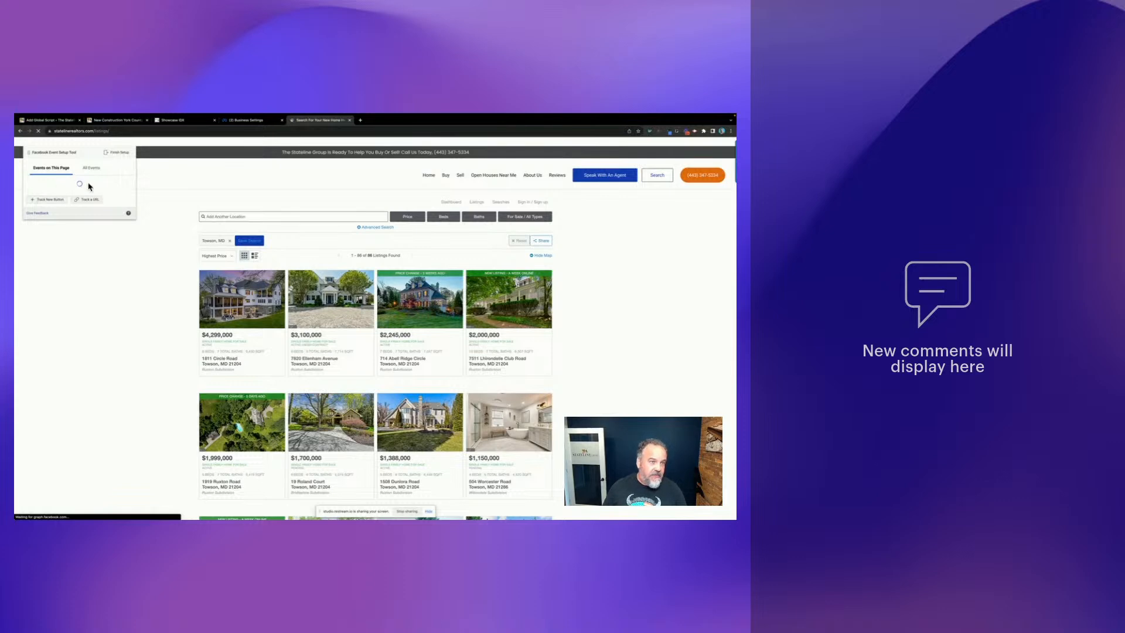
- Finish event setup without adding any events and skip the feedback question
left_click(117, 152)
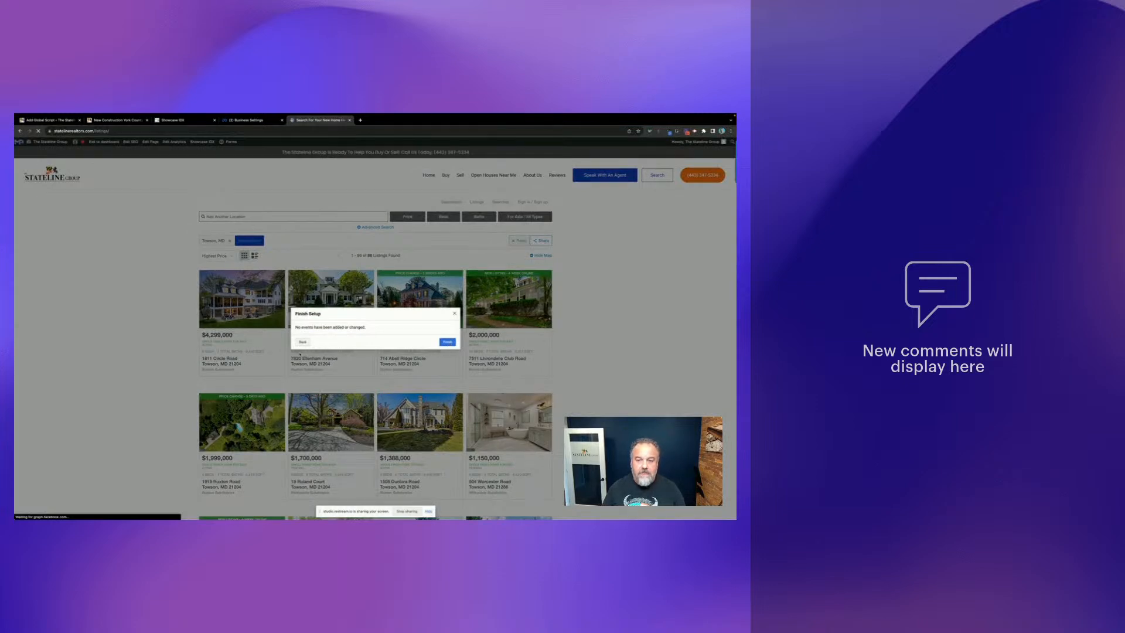
left_click(452, 342)
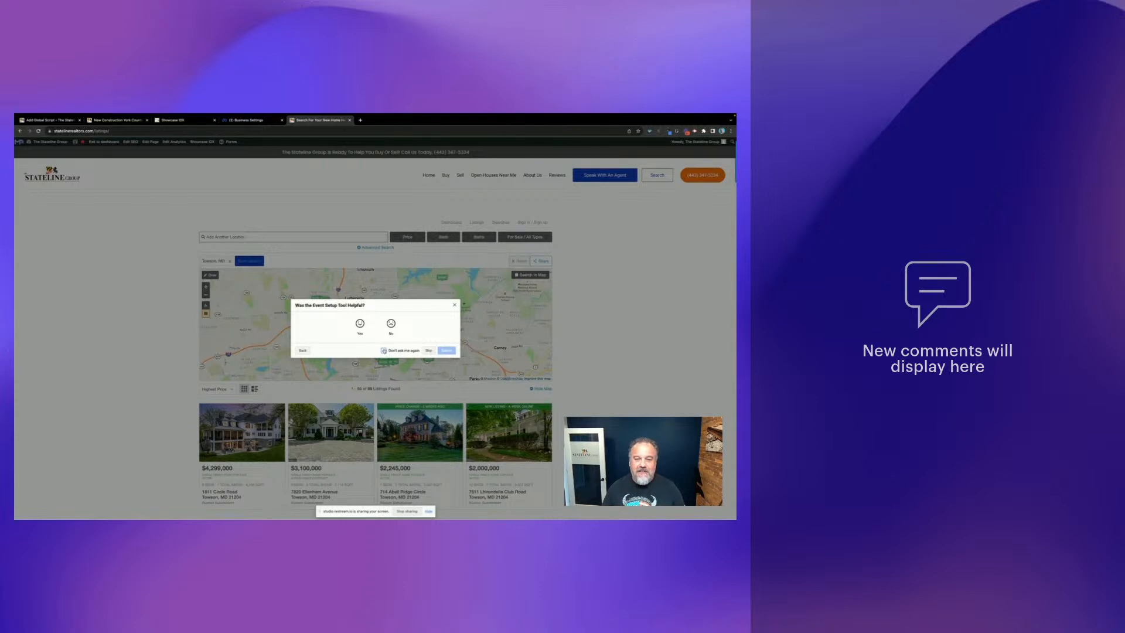
left_click(429, 351)
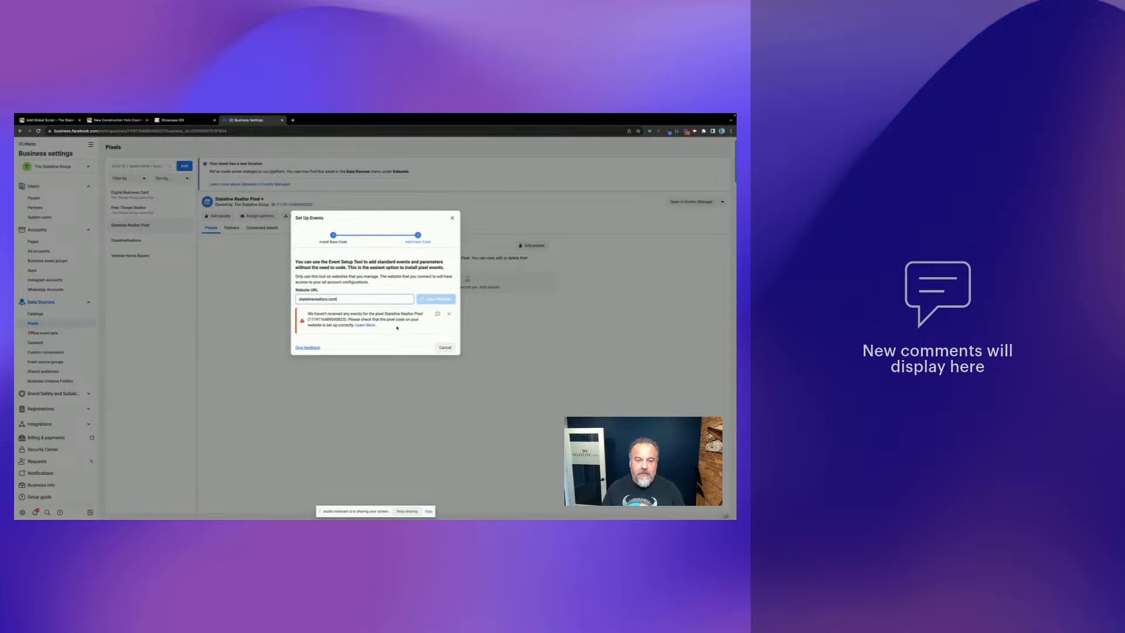
- Dismiss the setup dialogs, open Stateline Realtor Pixel in Events Manager, and start a new ad
left_click(449, 314)
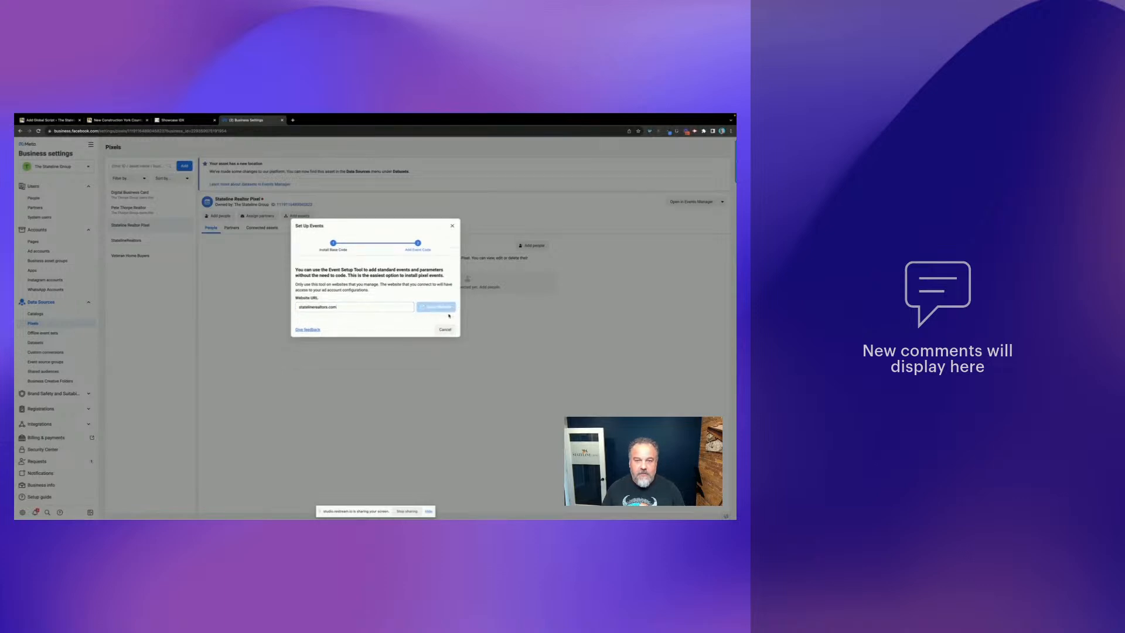
left_click(452, 225)
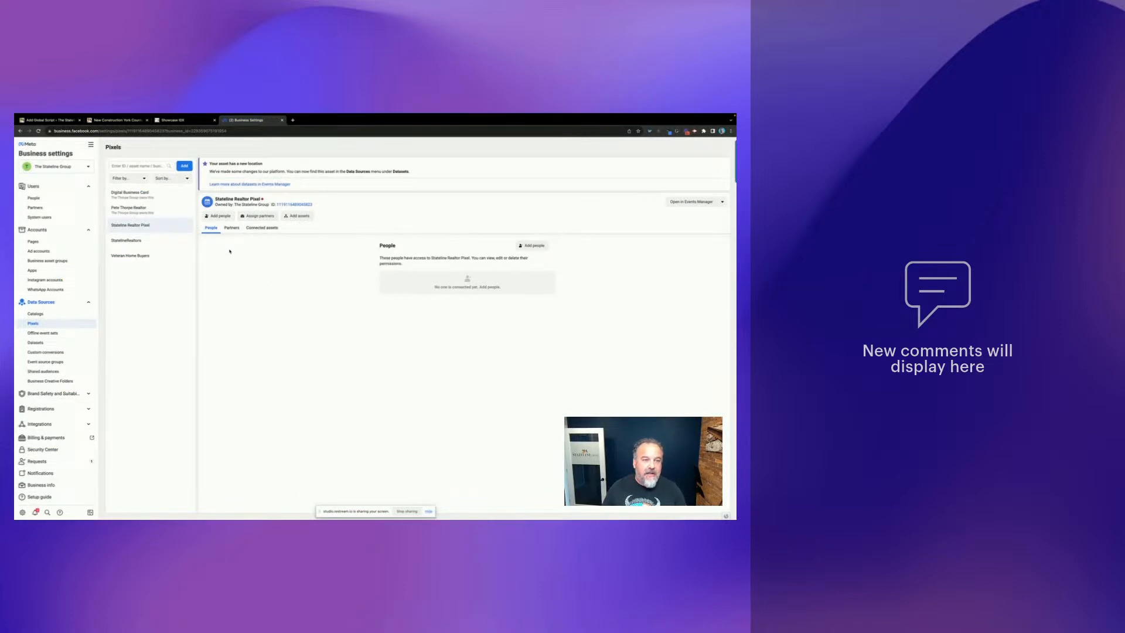
left_click(698, 202)
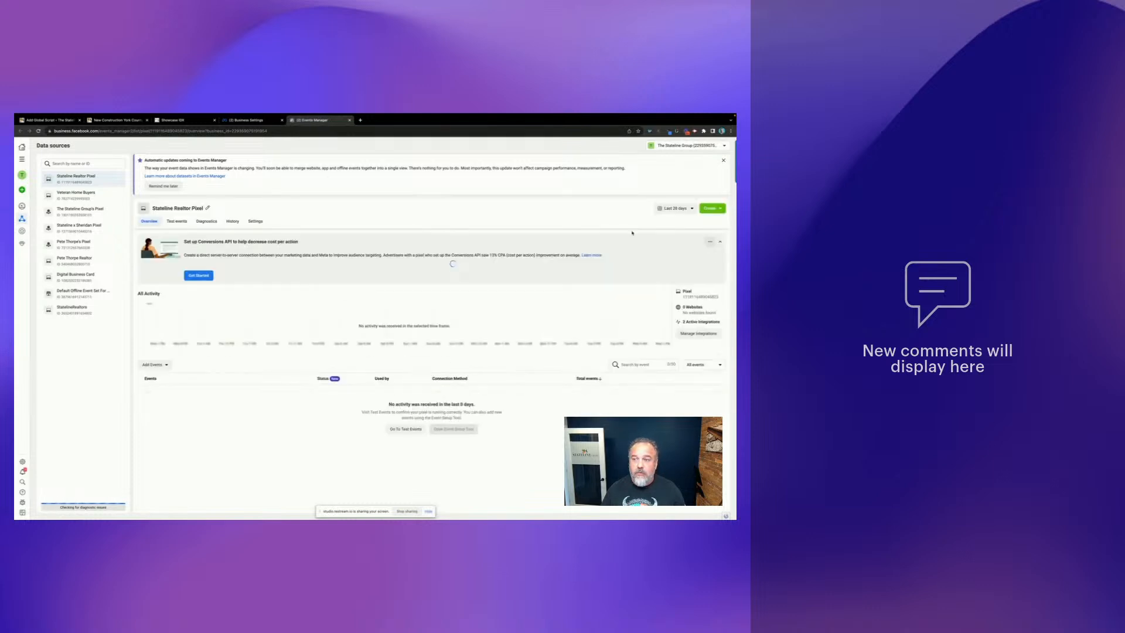
left_click(710, 209)
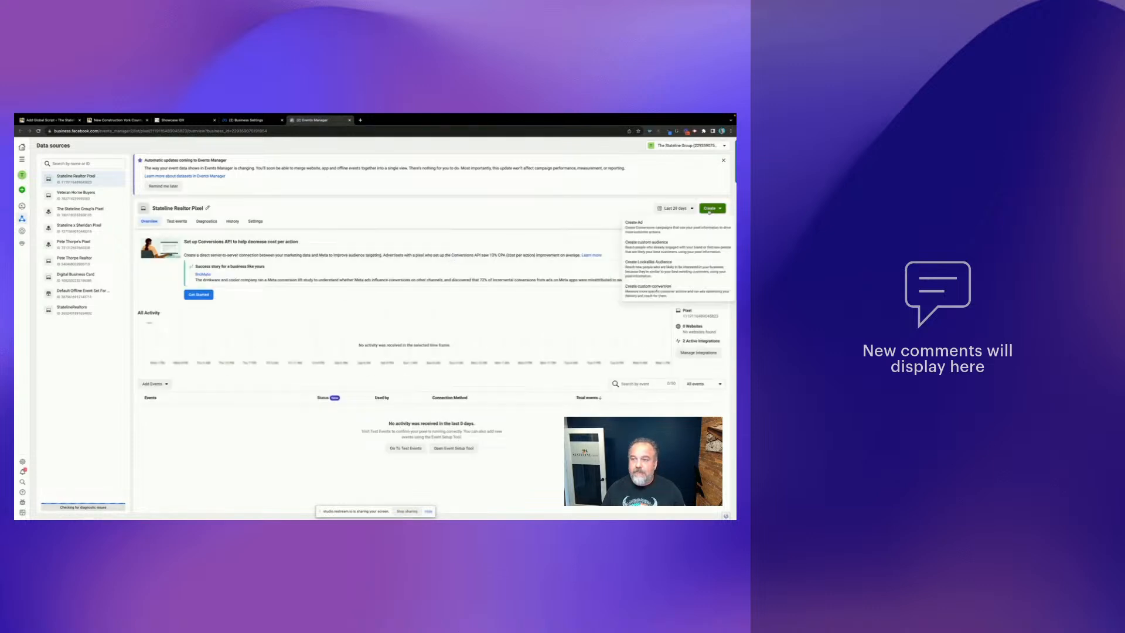
left_click(643, 226)
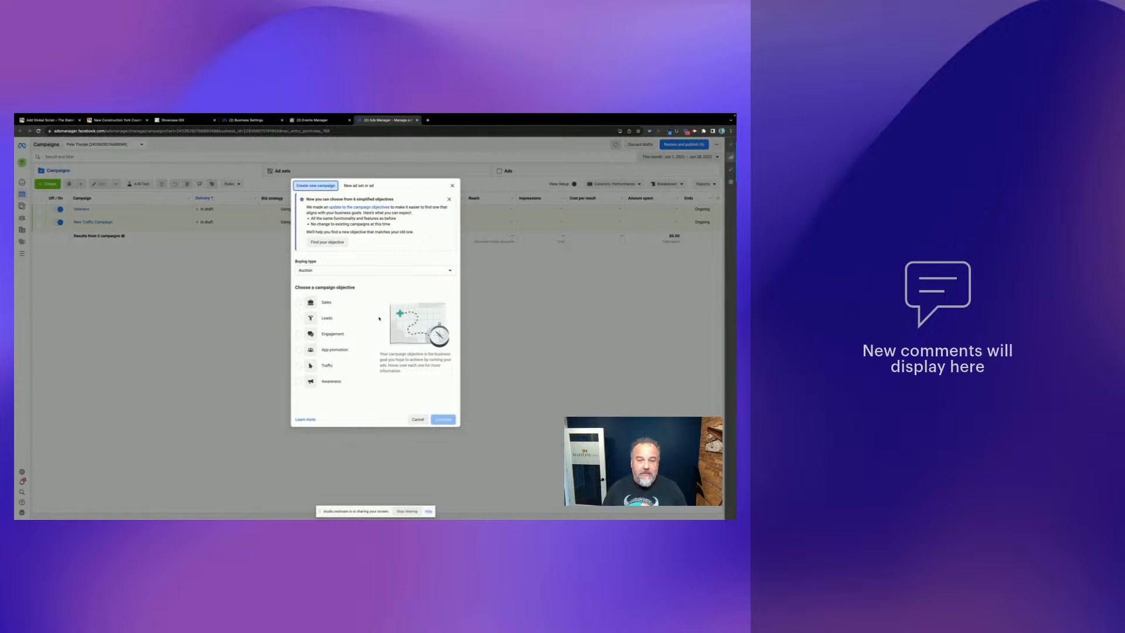
- Create a Traffic campaign named 'New Construction York County'
mouse_move(363, 309)
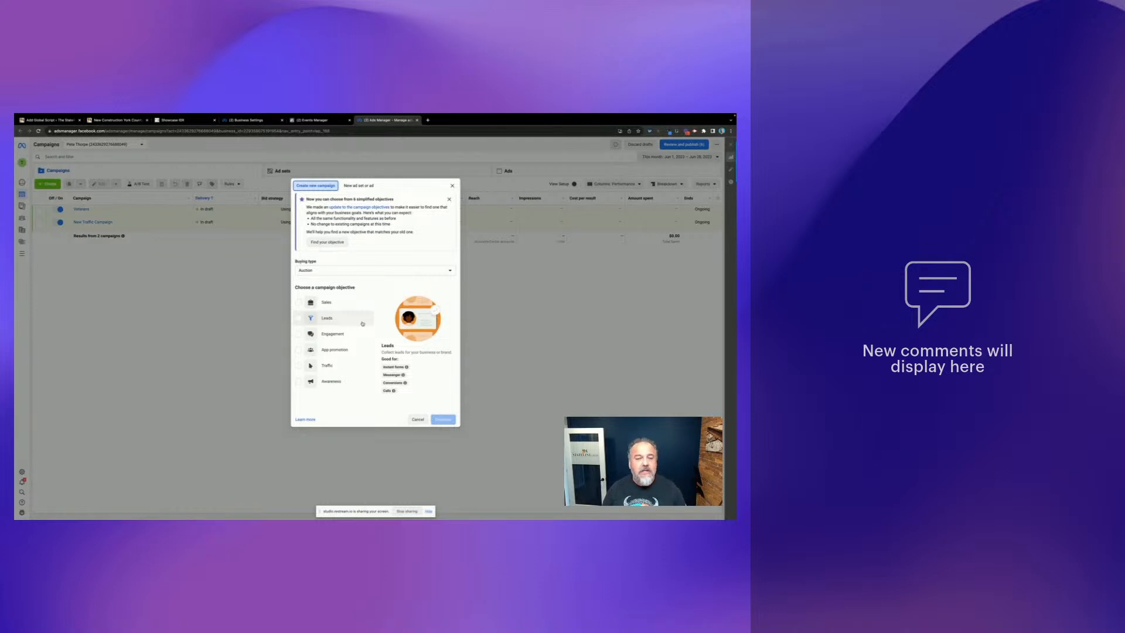
left_click(300, 366)
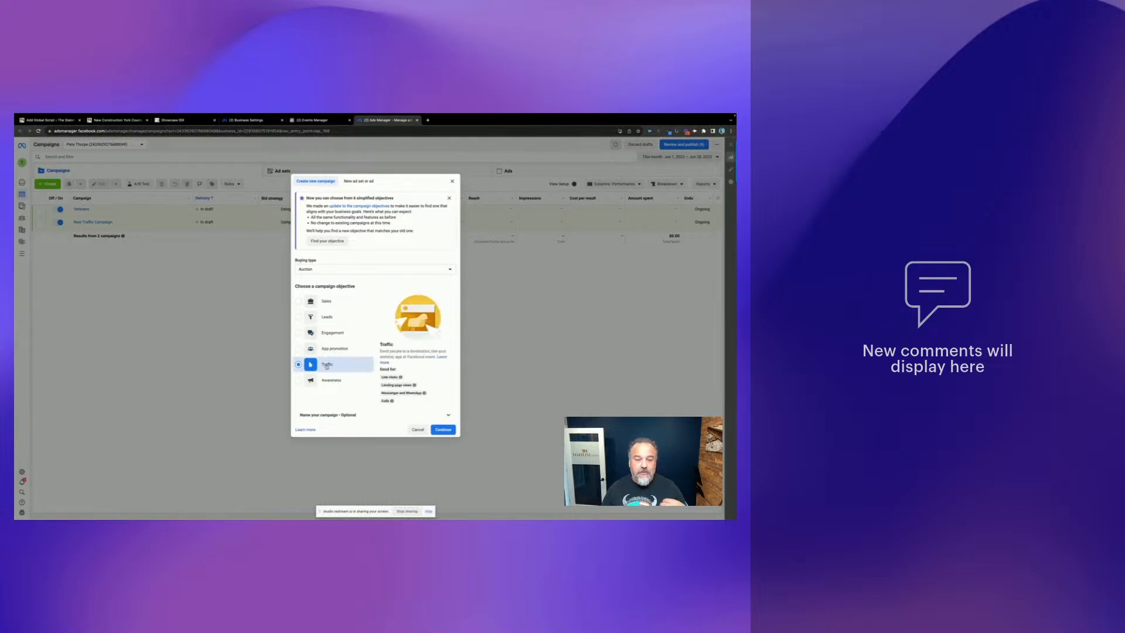
left_click(443, 429)
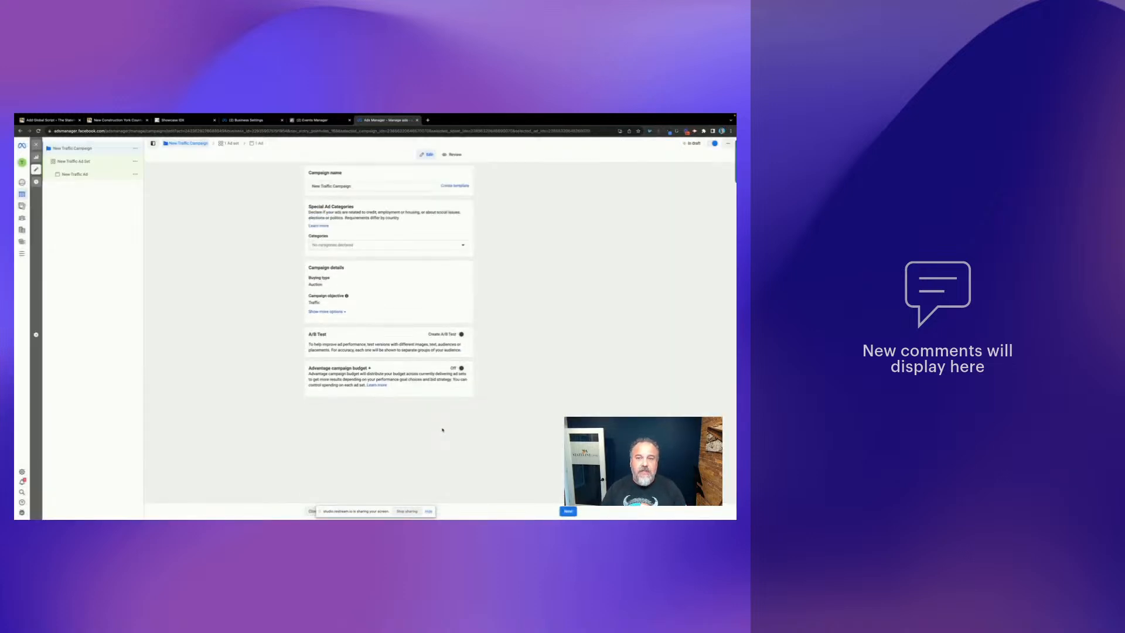
left_click(359, 189)
key("ctrl+a")
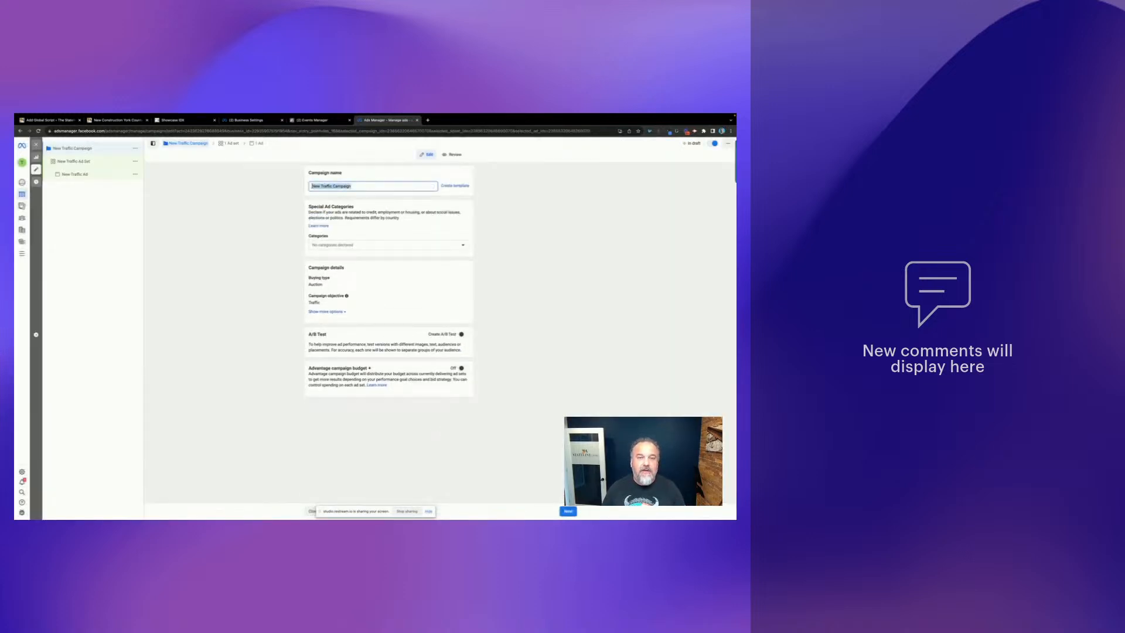
key("BackSpace")
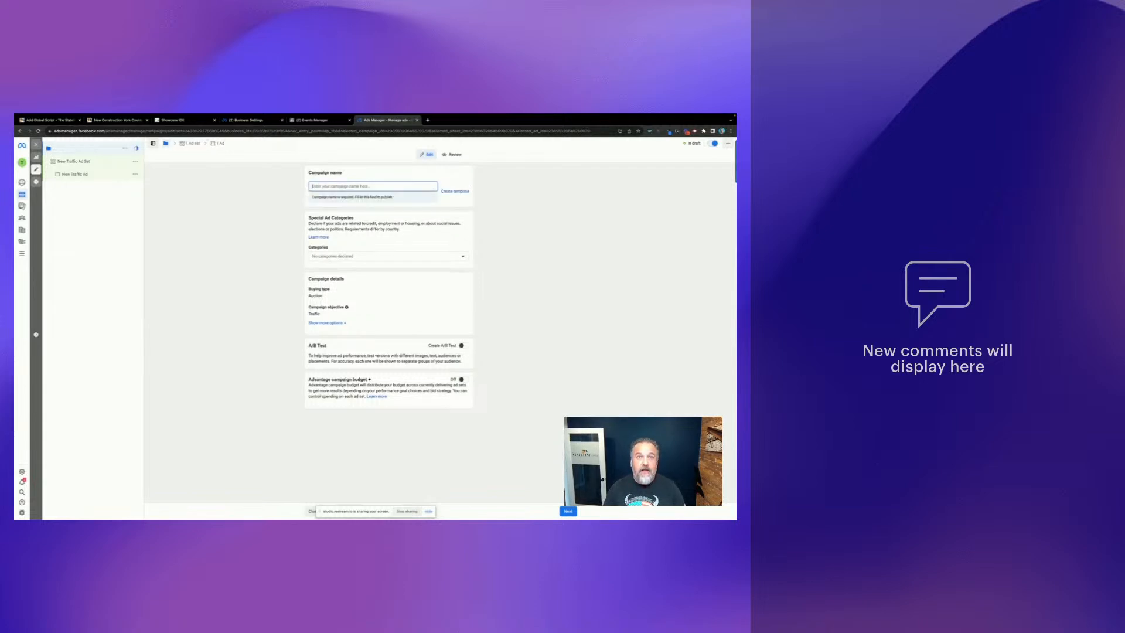
type("New")
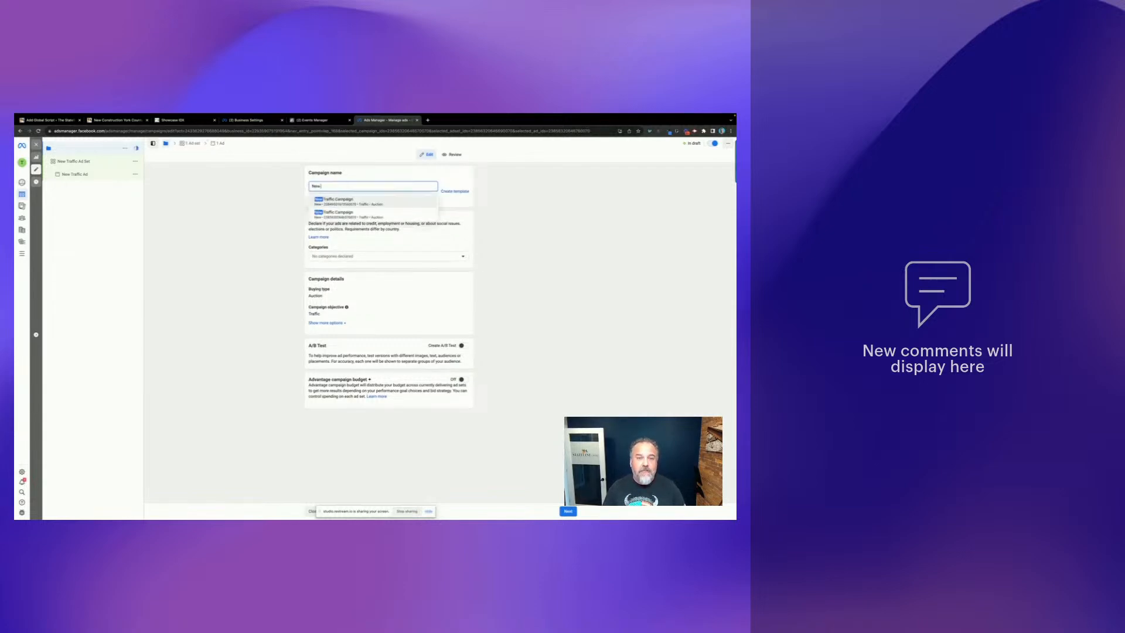
type(" Construction York County")
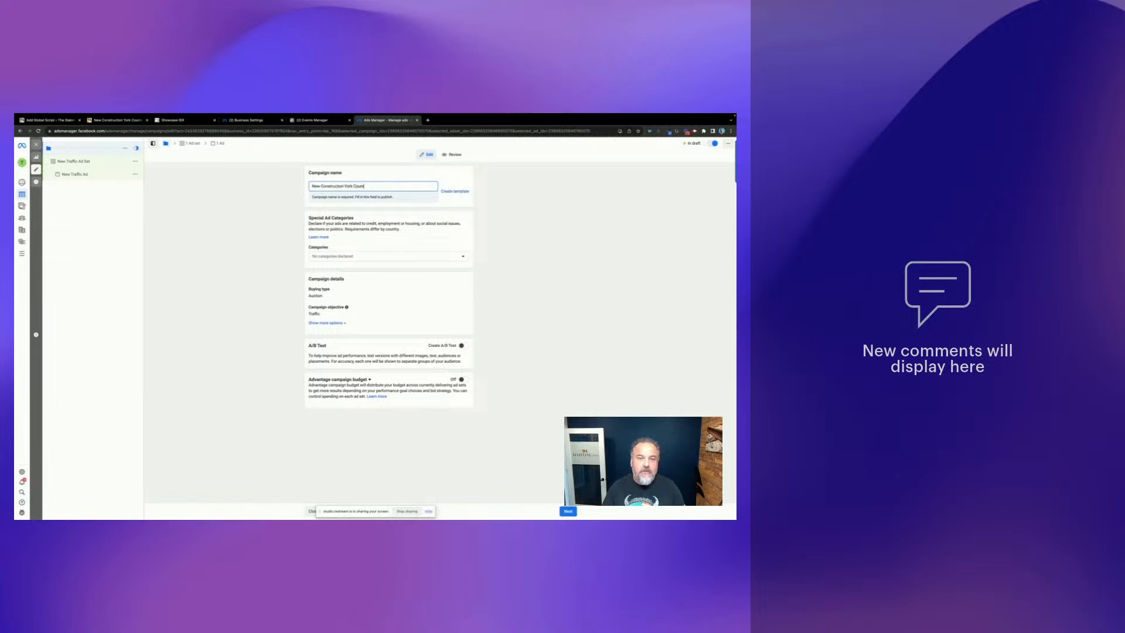
- Declare Housing as the campaign's special ad category, with United States as the country
left_click(360, 247)
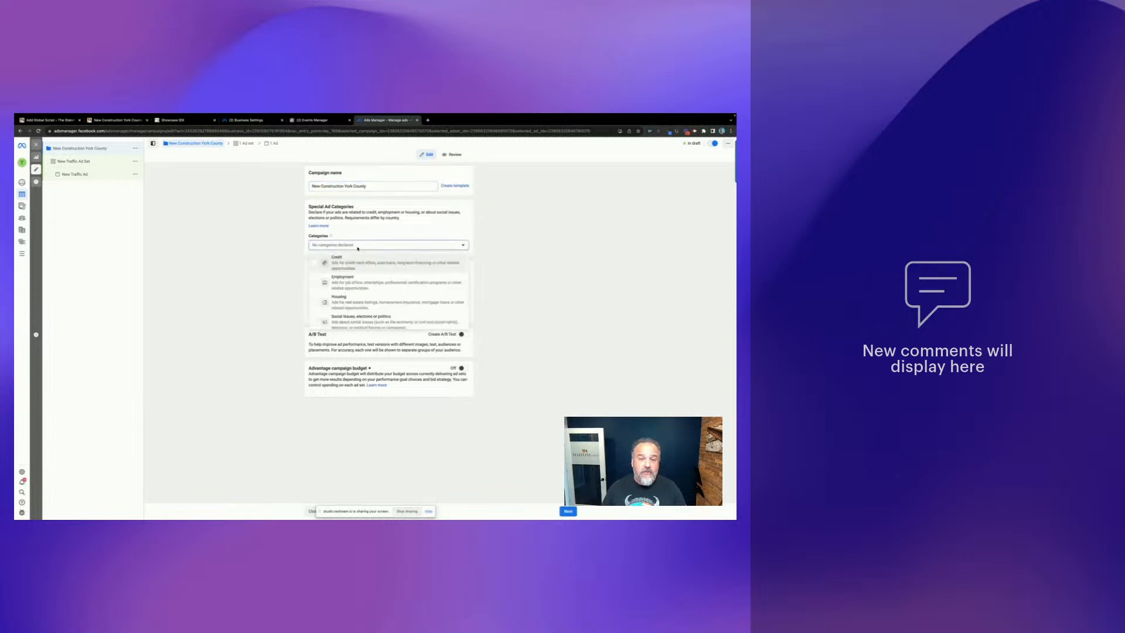
left_click(346, 301)
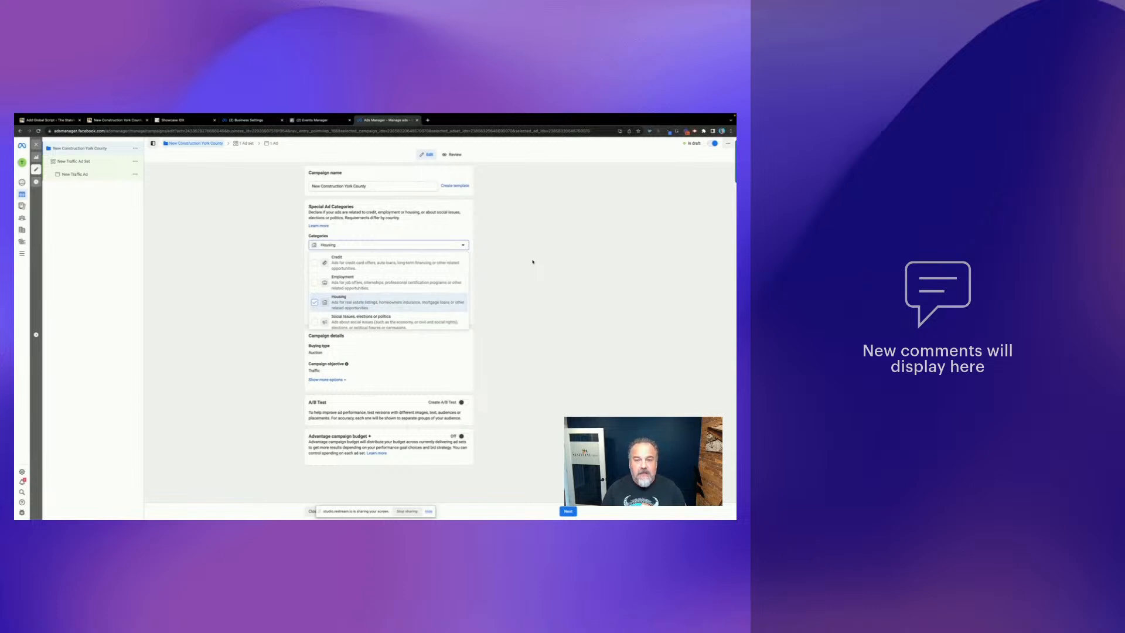
left_click(532, 262)
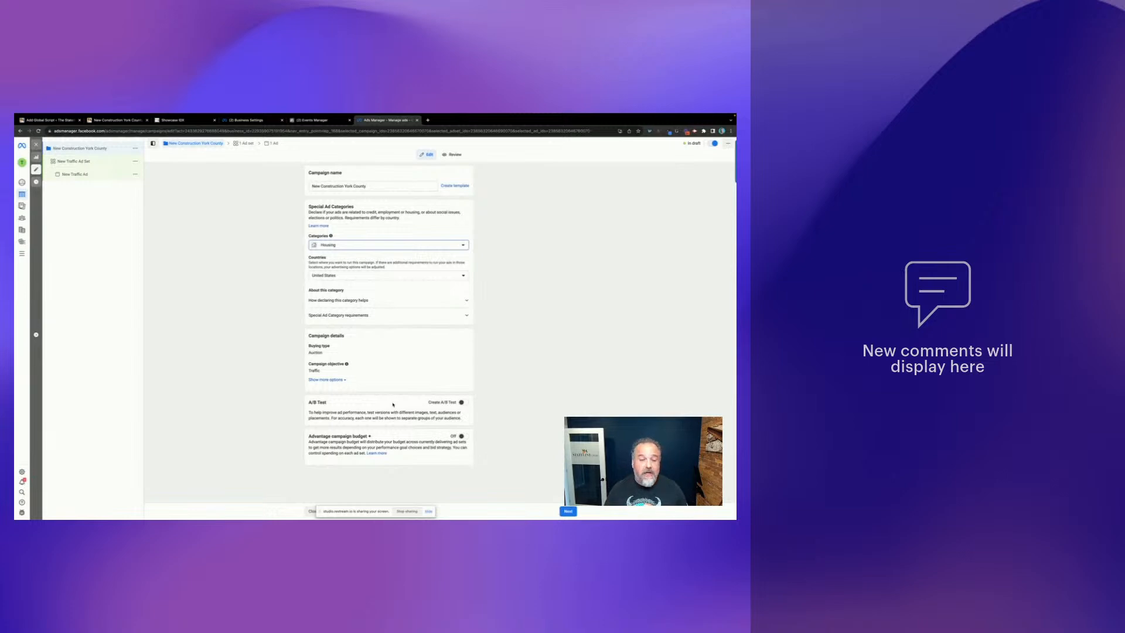
left_click(567, 512)
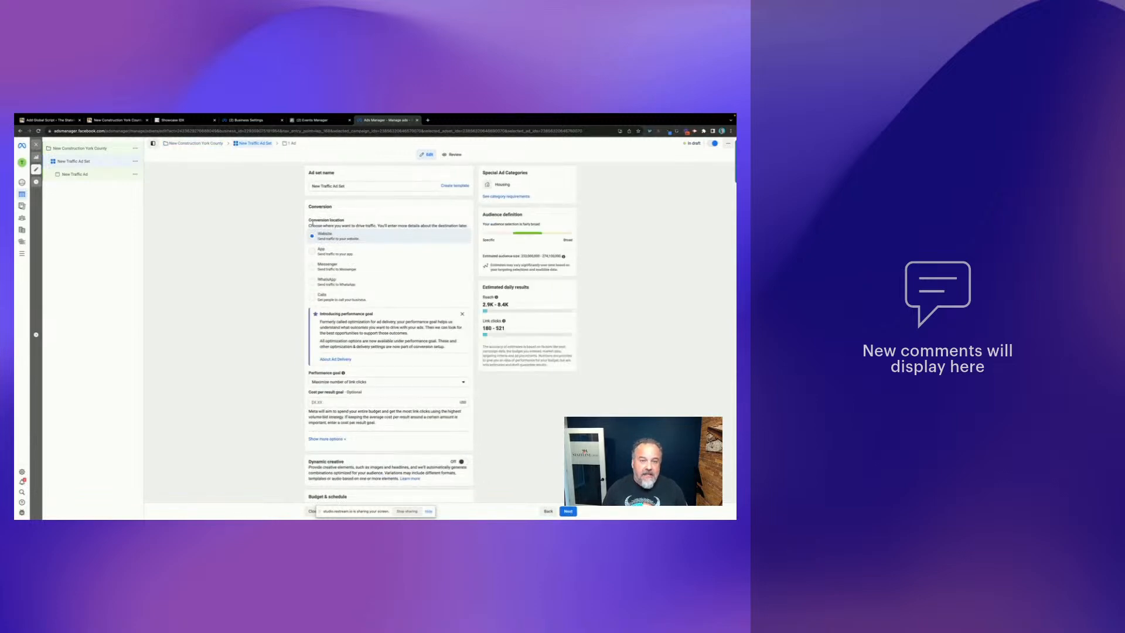
- Rename the ad set from New Traffic Ad Set to 'New Construction York'
left_click_drag(365, 183, 287, 186)
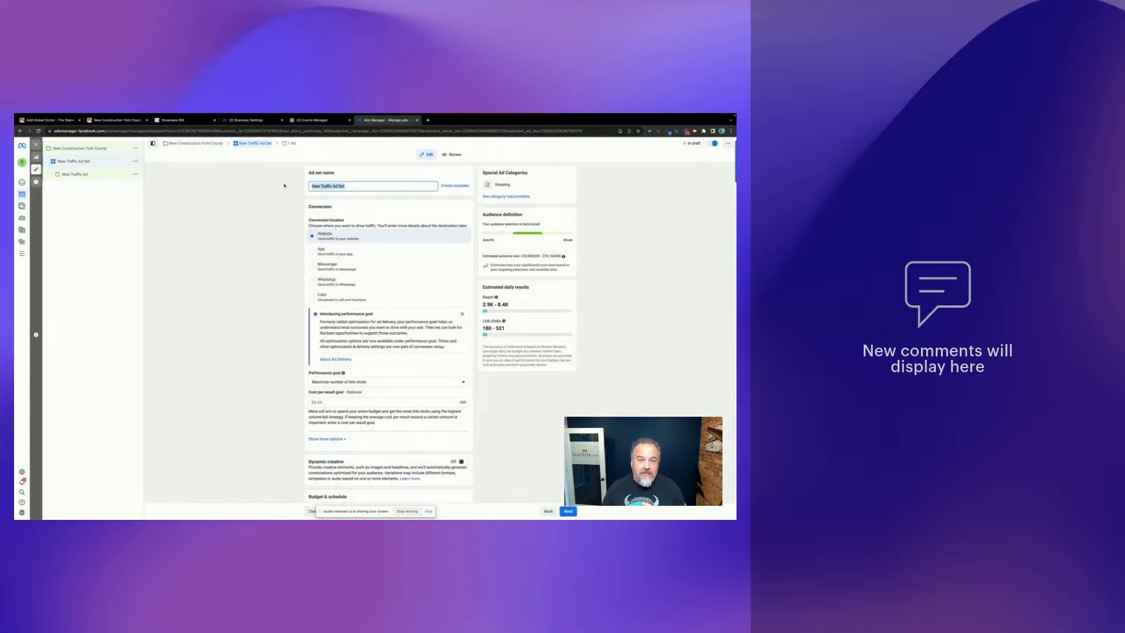
type("New-G")
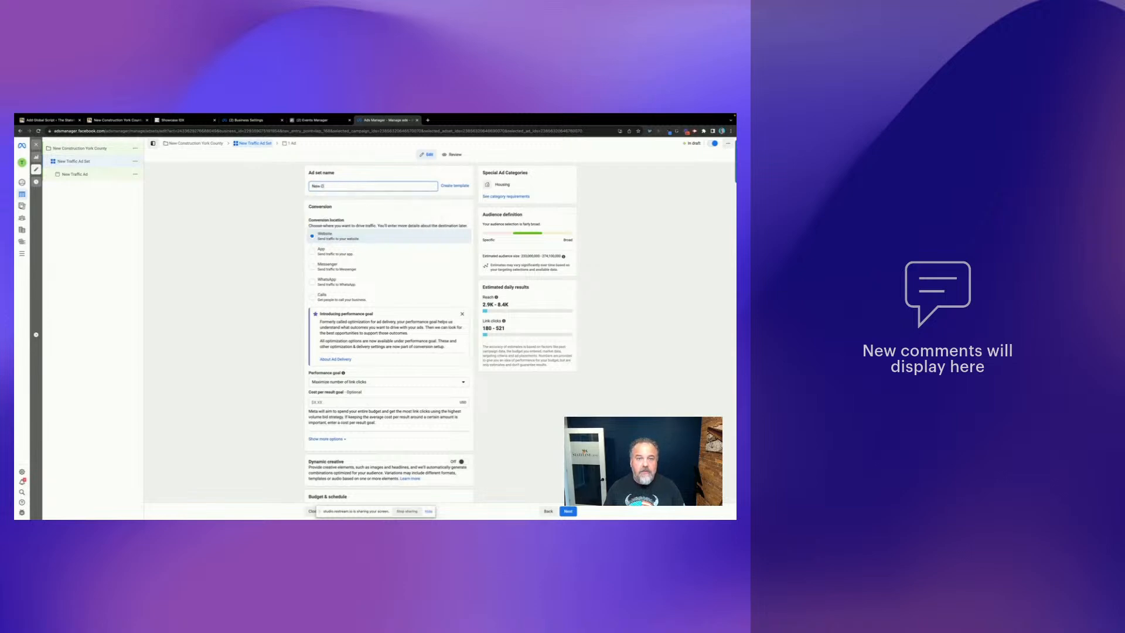
type("ontruction Yor")
key("BackSpace")
key("BackSpace")
key("BackSpace")
key("BackSpace")
key("BackSpace")
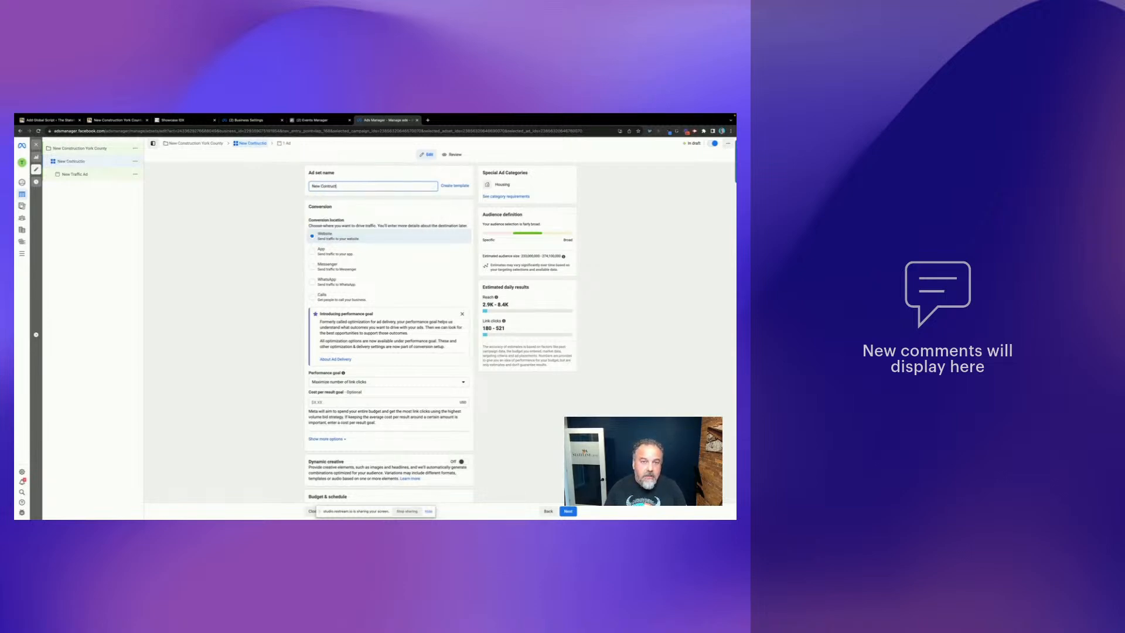
key("BackSpace")
key("BackSpace")
key("BackSpace")
key("BackSpace")
key("BackSpace")
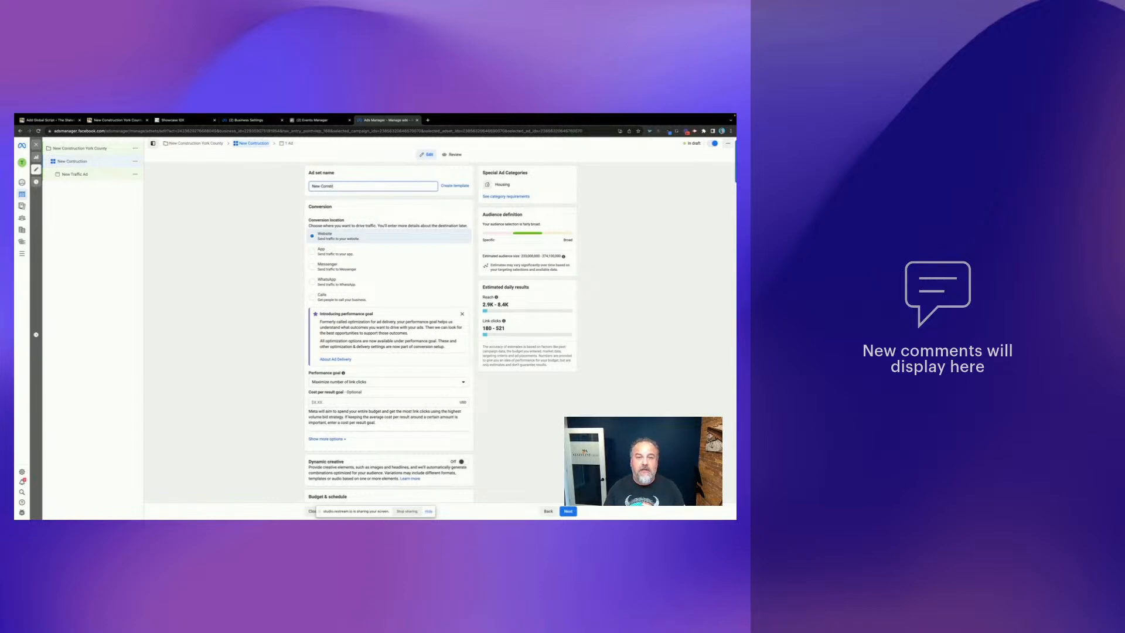
type("ction York")
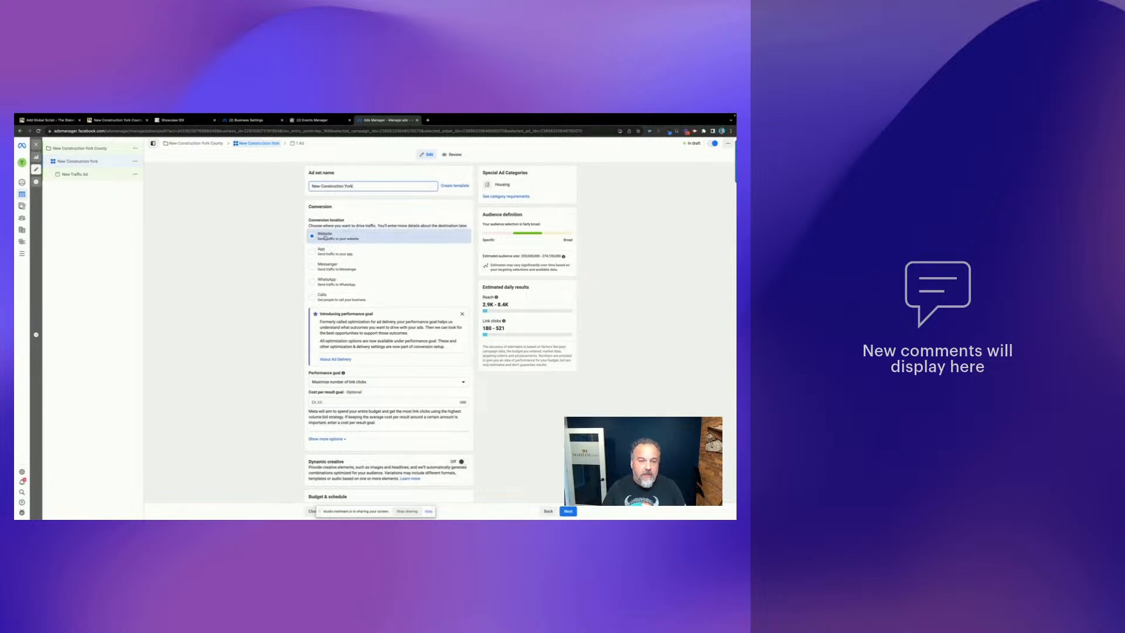
- Check the landing page's web address in the Minute Pages tab
scroll(429, 288, "down", 1)
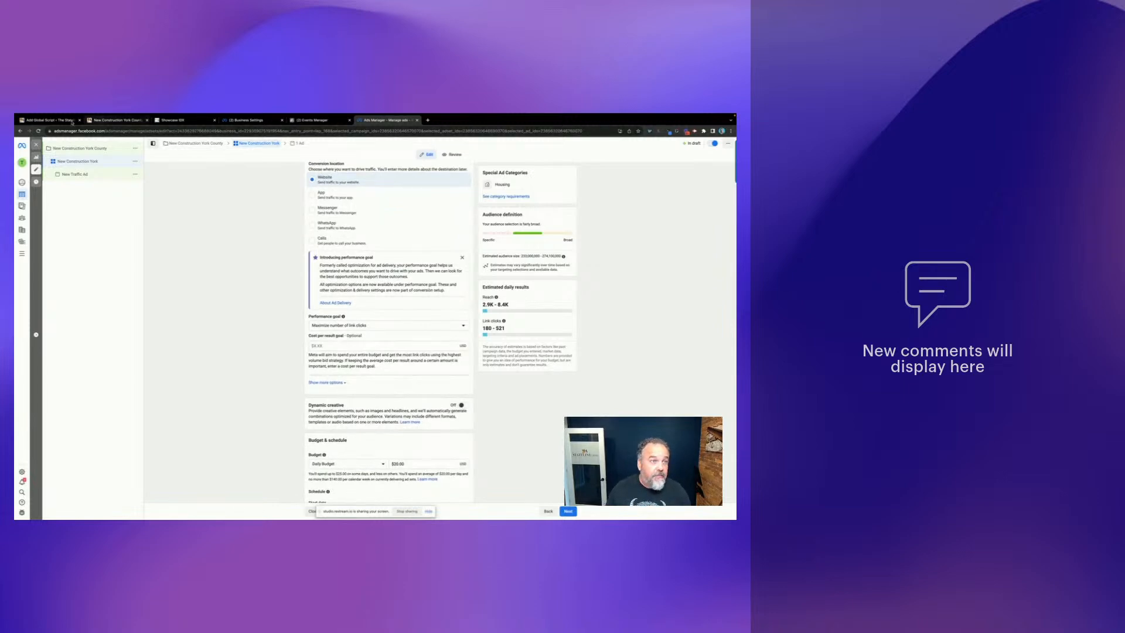
left_click(115, 120)
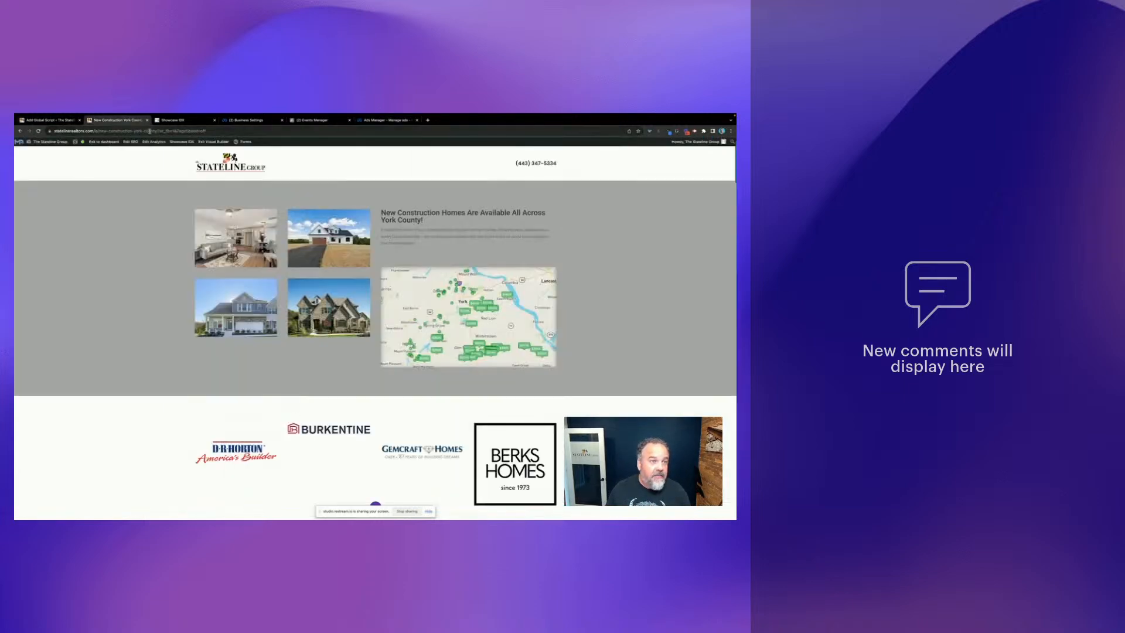
left_click_drag(157, 131, 54, 131)
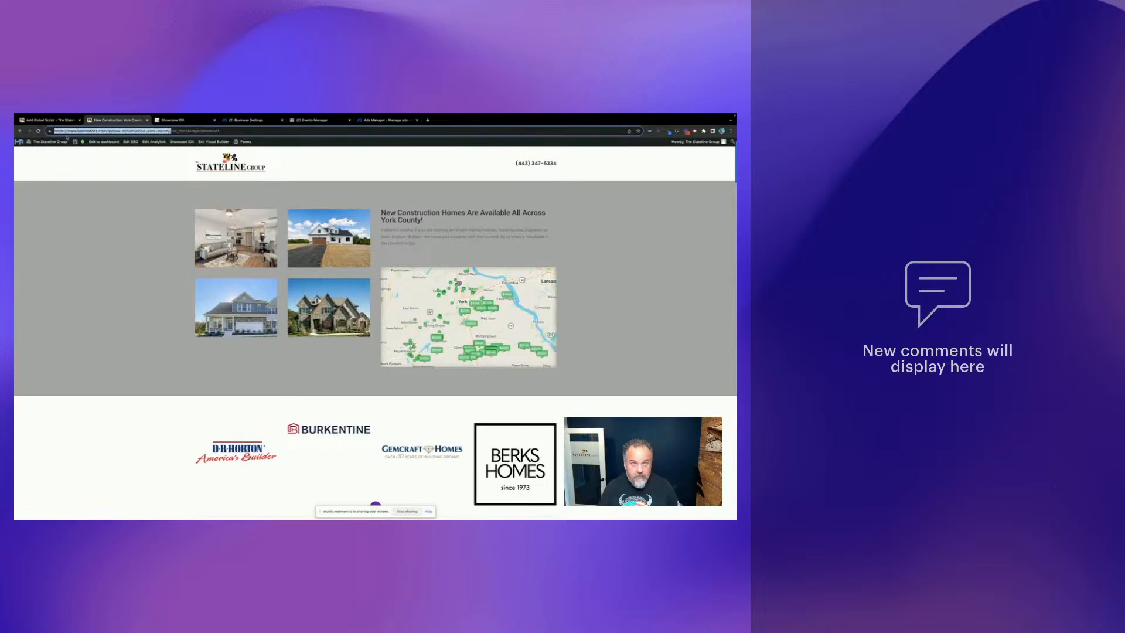
left_click(384, 121)
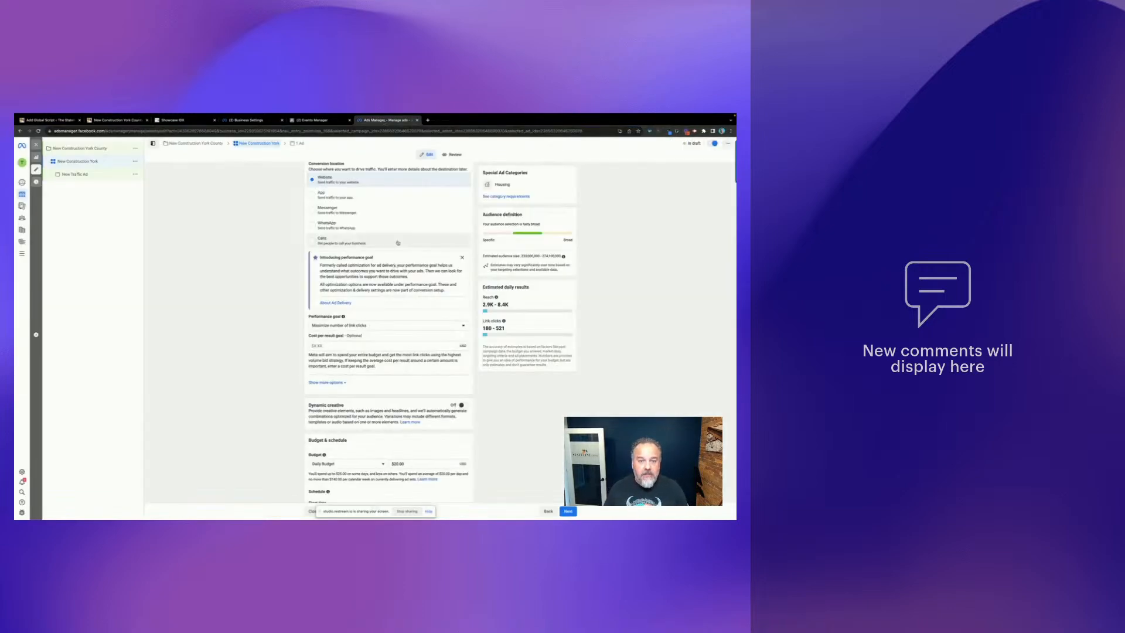
- Lower the ad set's daily budget from $20.00 to $9.00
scroll(368, 351, "down", 1)
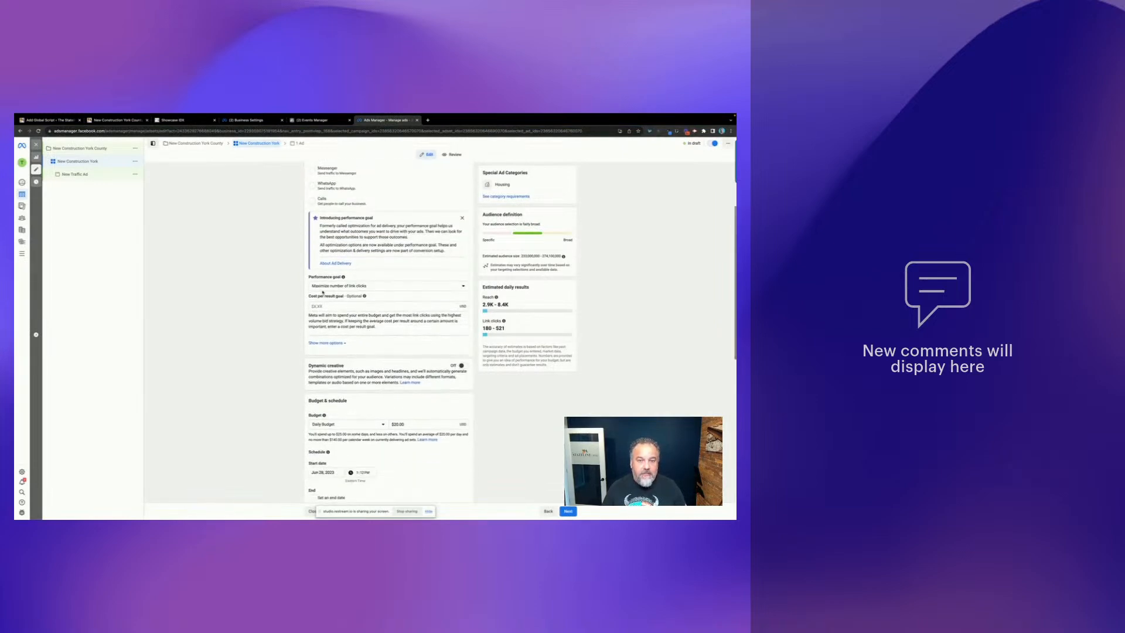
scroll(387, 302, "down", 2)
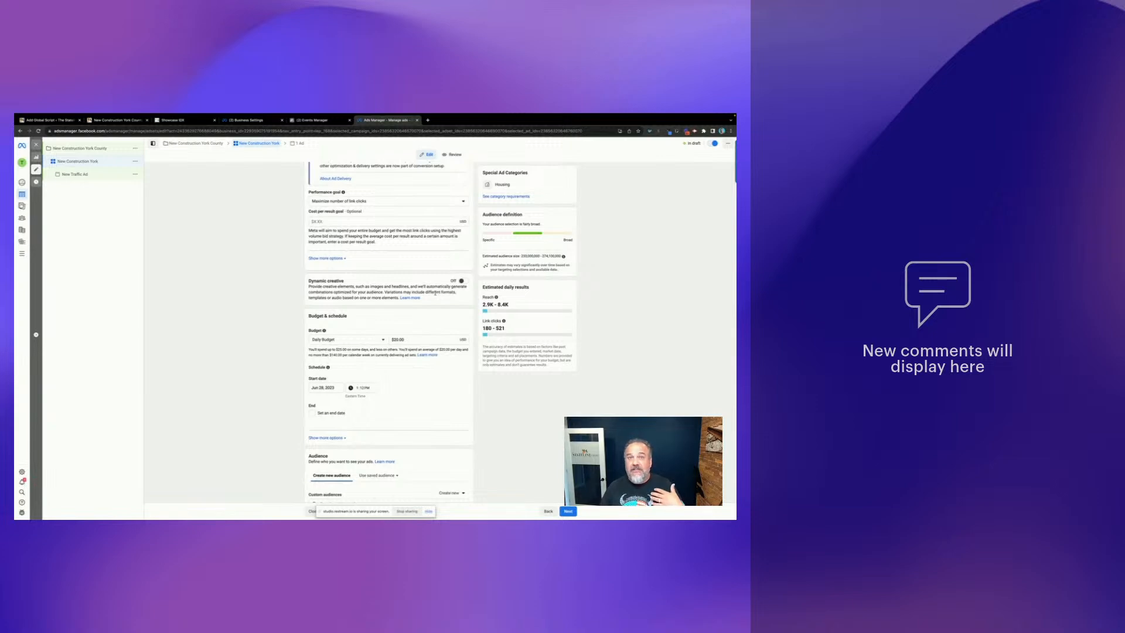
scroll(428, 292, "down", 2)
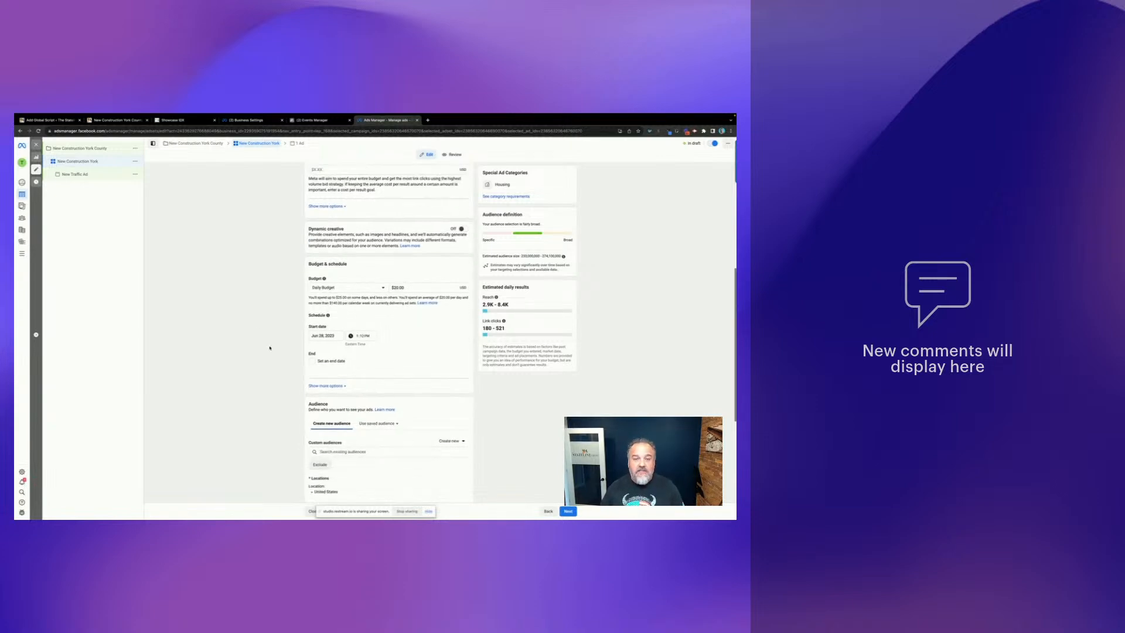
left_click(411, 286)
key("BackSpace")
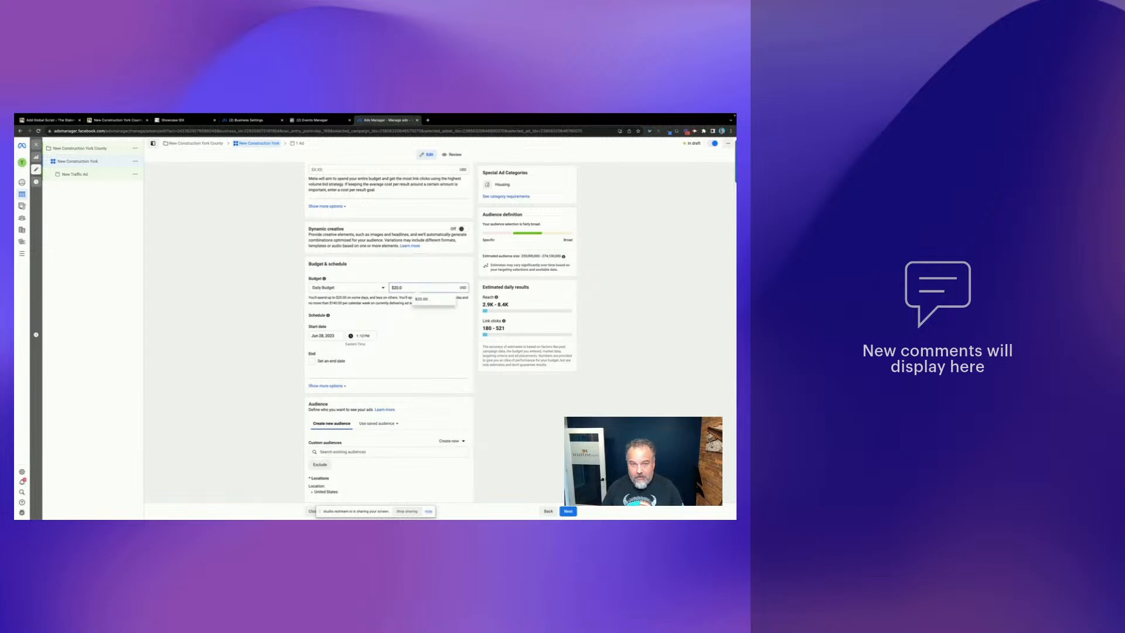
key("BackSpace")
key("BackSpace")
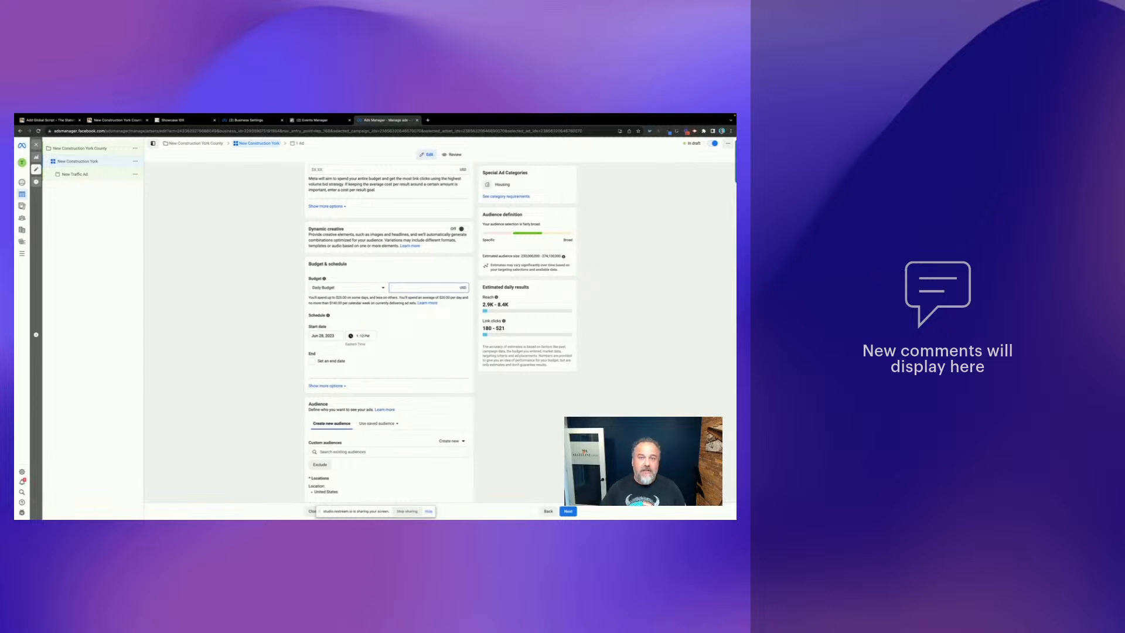
type("9")
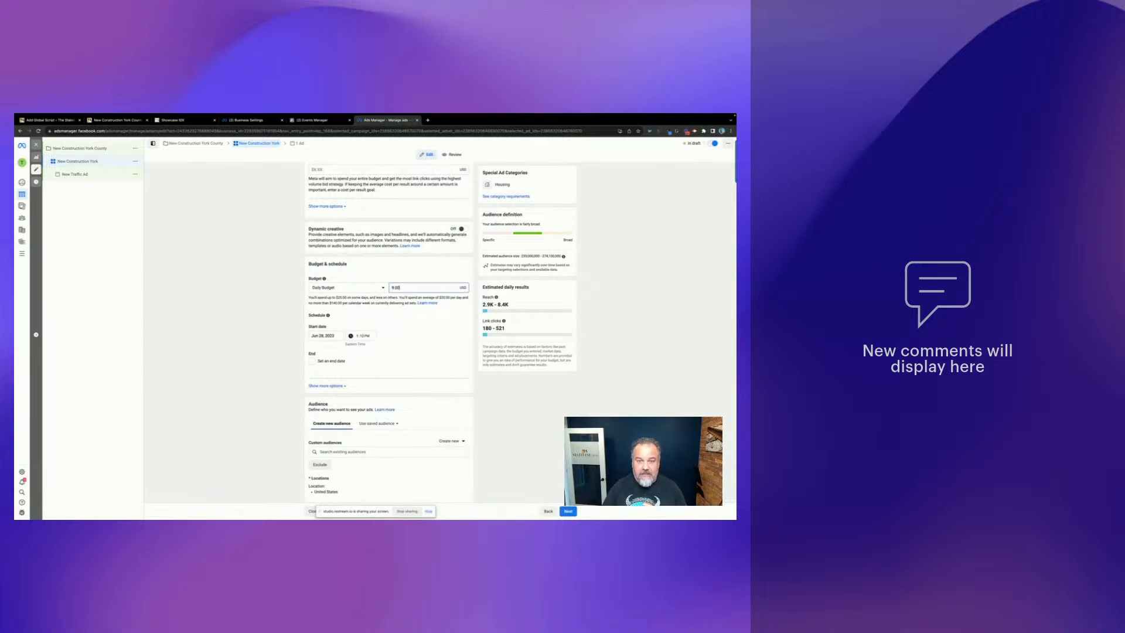
left_click(431, 324)
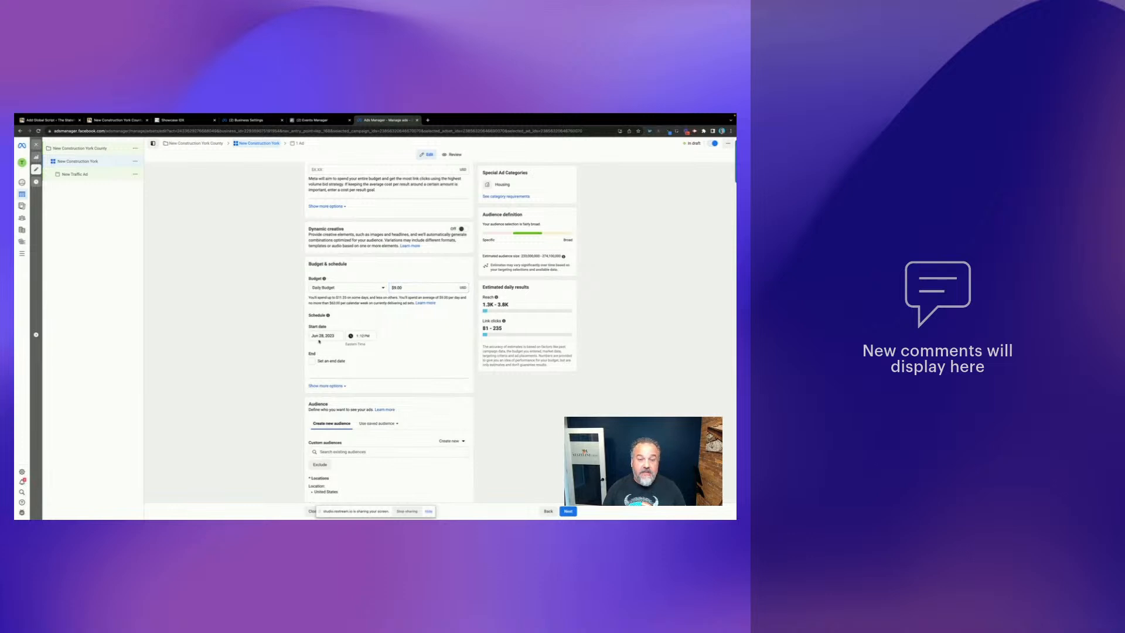
scroll(412, 346, "down", 2)
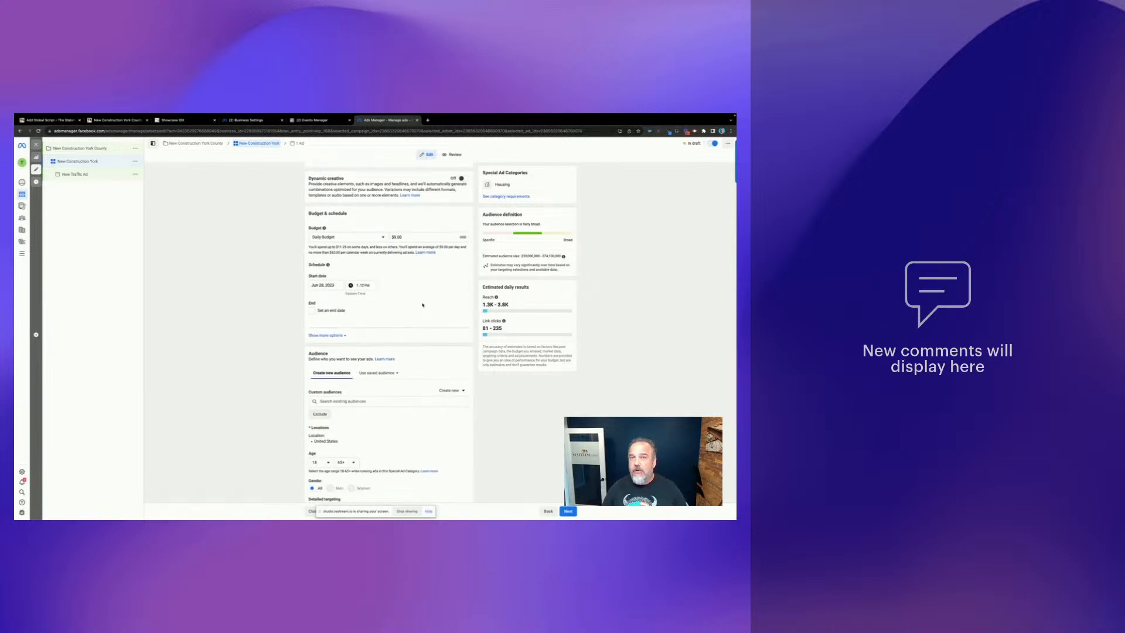
- Scroll to the Audience section and bring up the Locations editor, currently set to United States
scroll(420, 311, "down", 3)
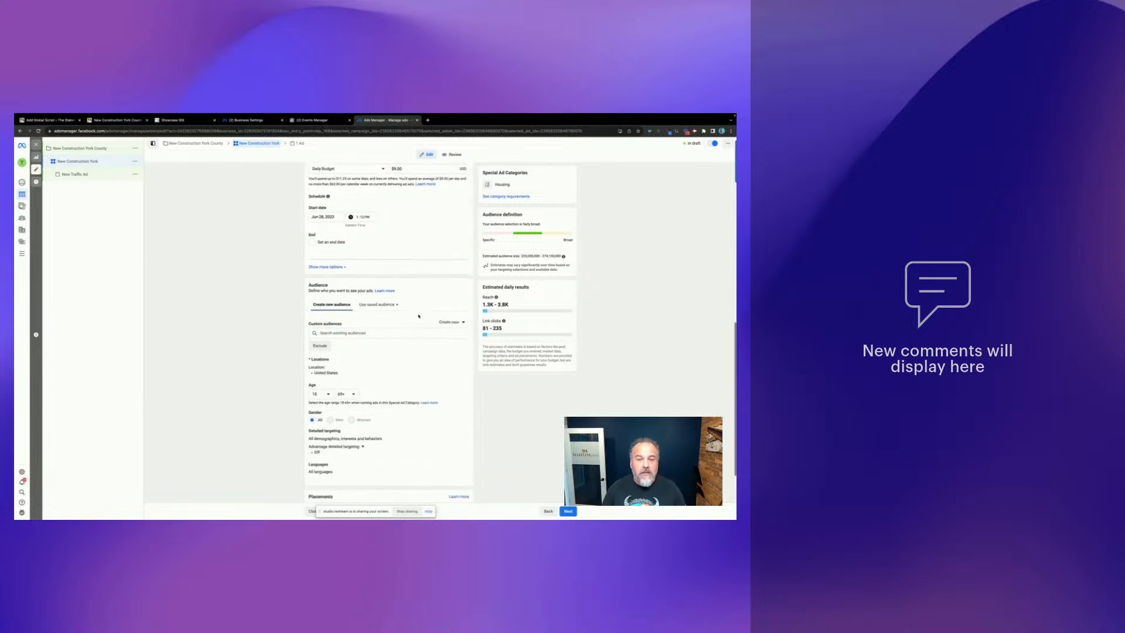
scroll(419, 317, "up", 2)
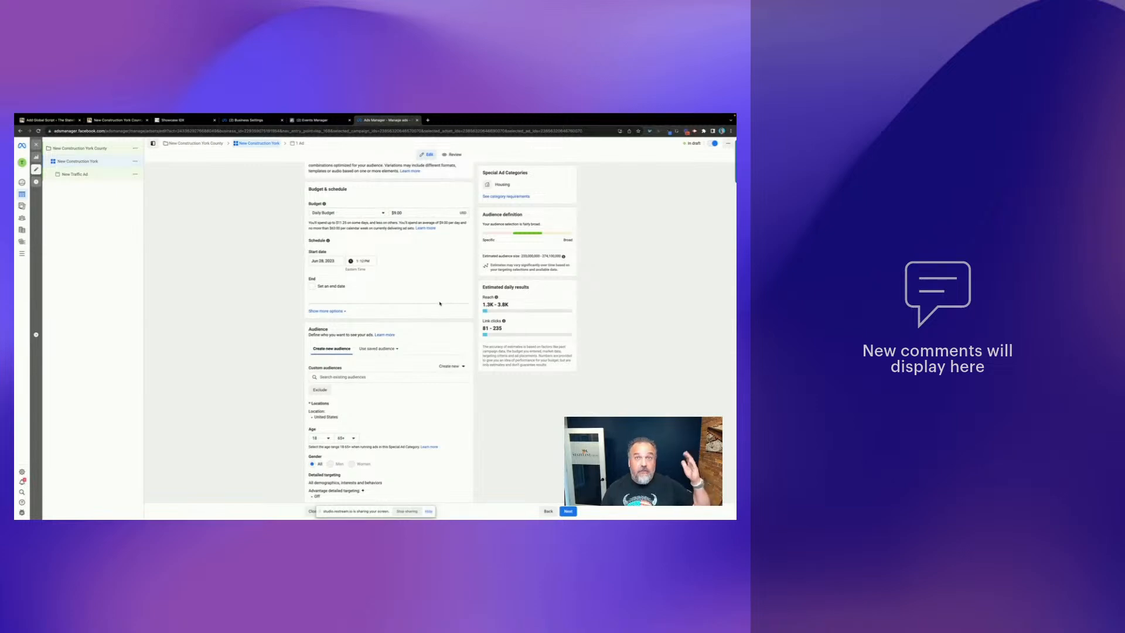
scroll(439, 304, "down", 2)
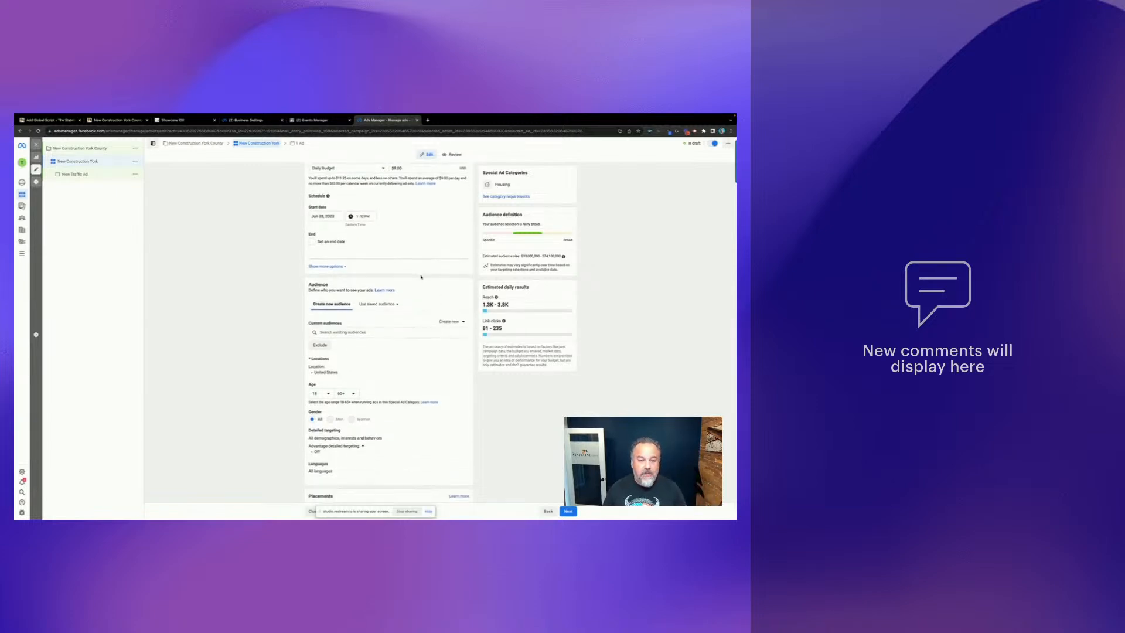
scroll(421, 277, "down", 3)
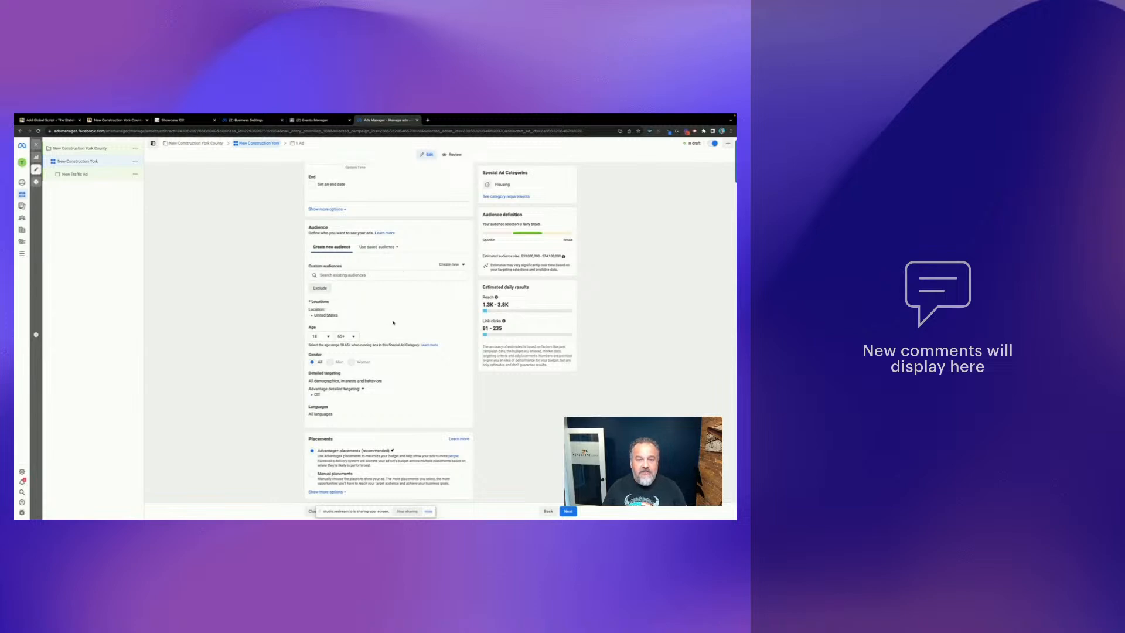
scroll(422, 308, "down", 1)
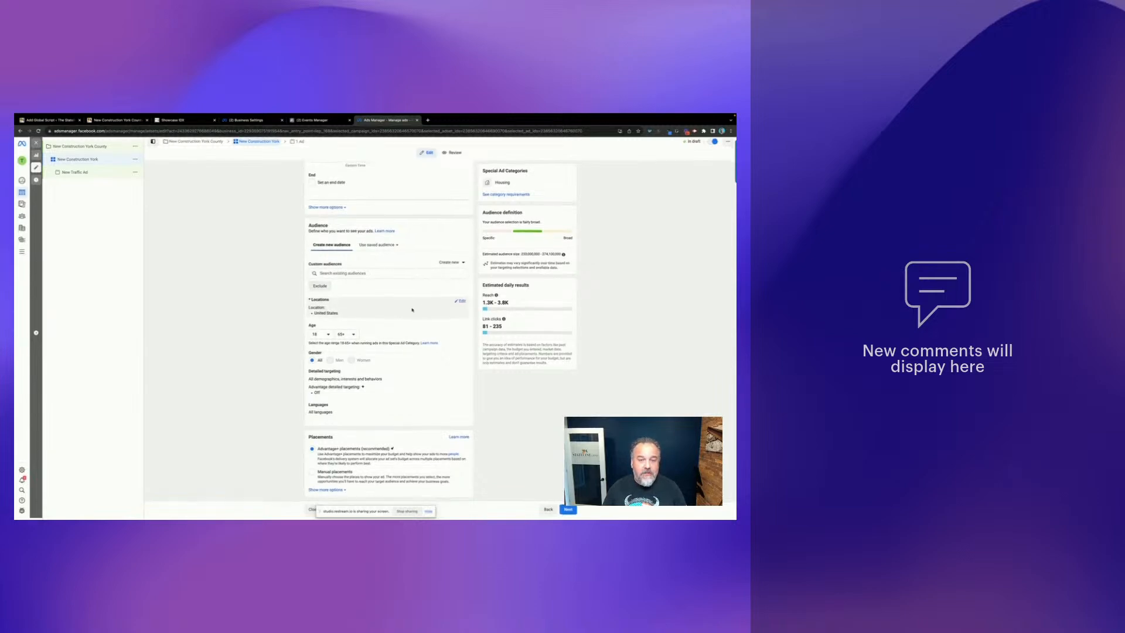
left_click(462, 304)
scroll(351, 352, "down", 1)
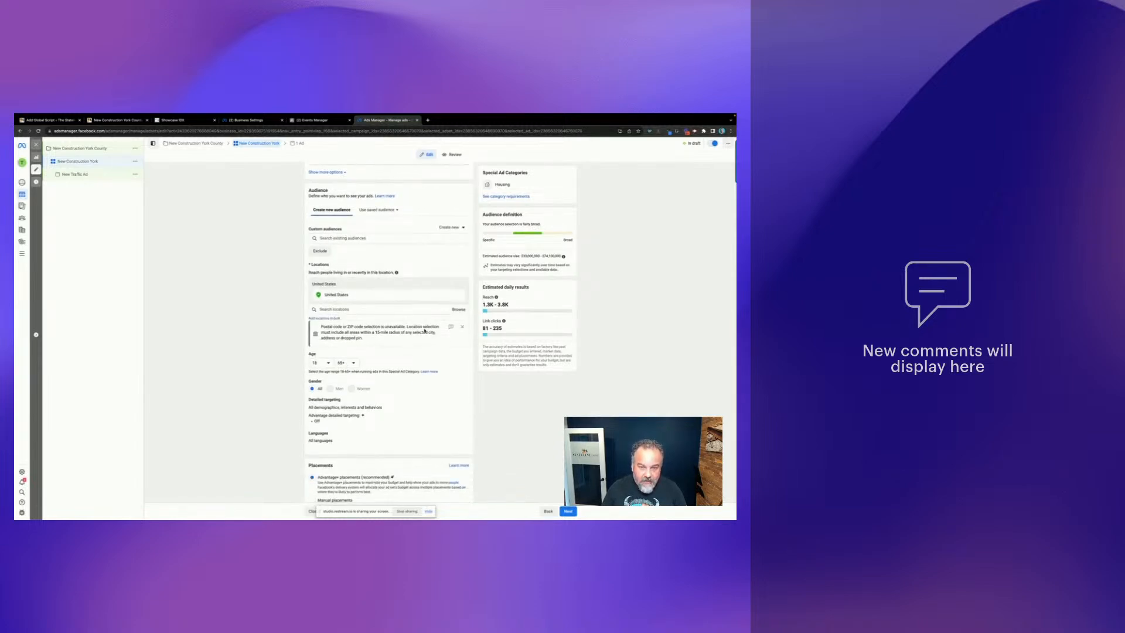
left_click(341, 310)
type("Y")
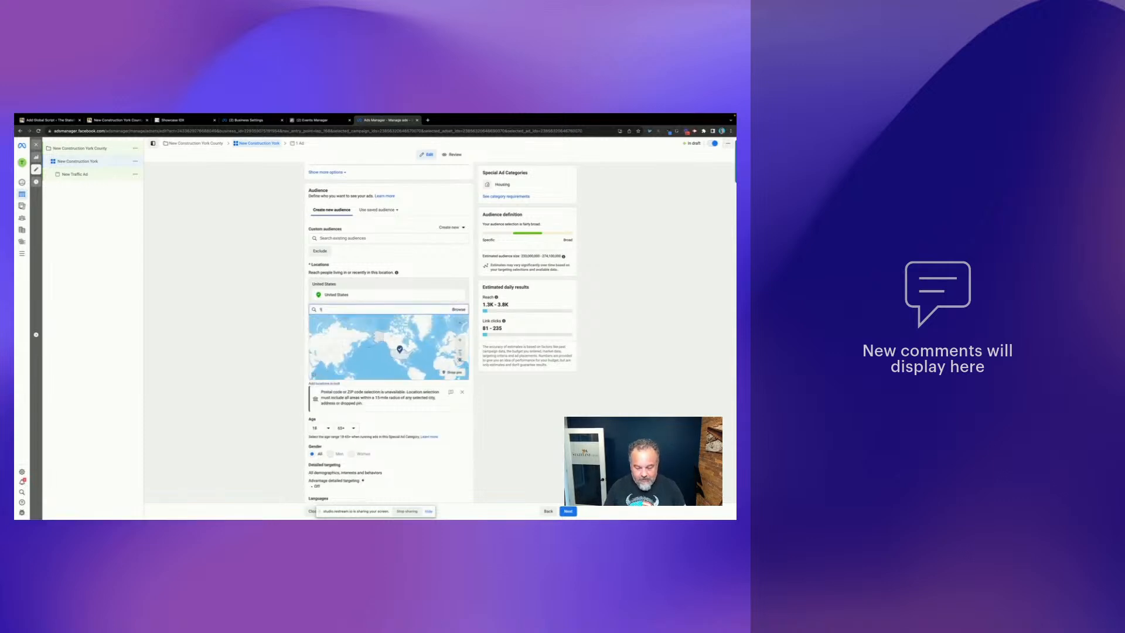
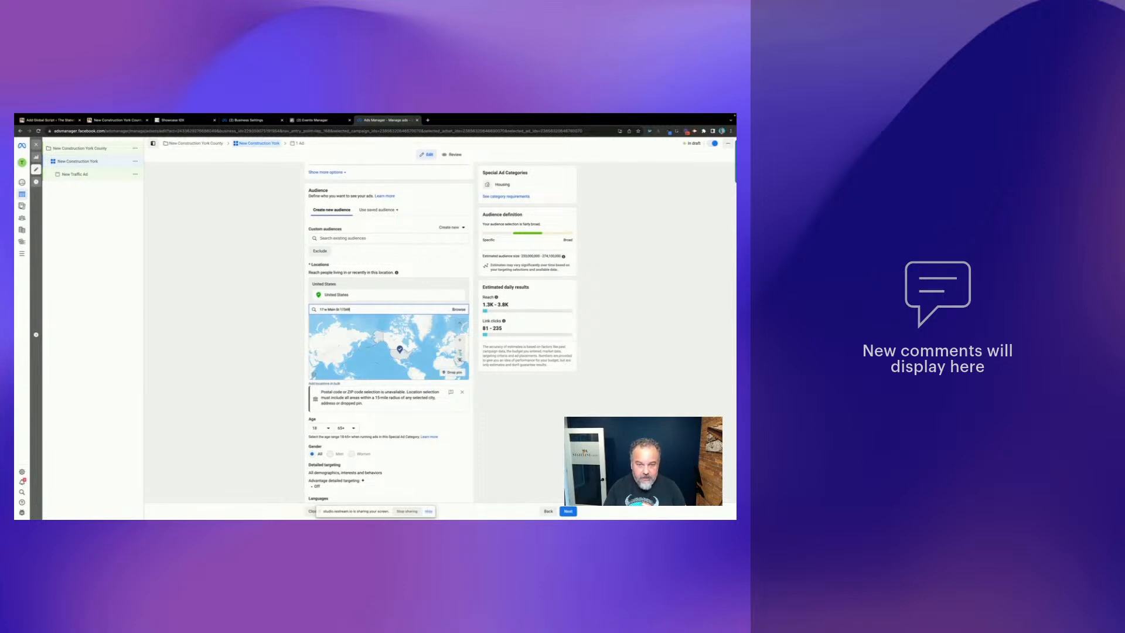
key("Return")
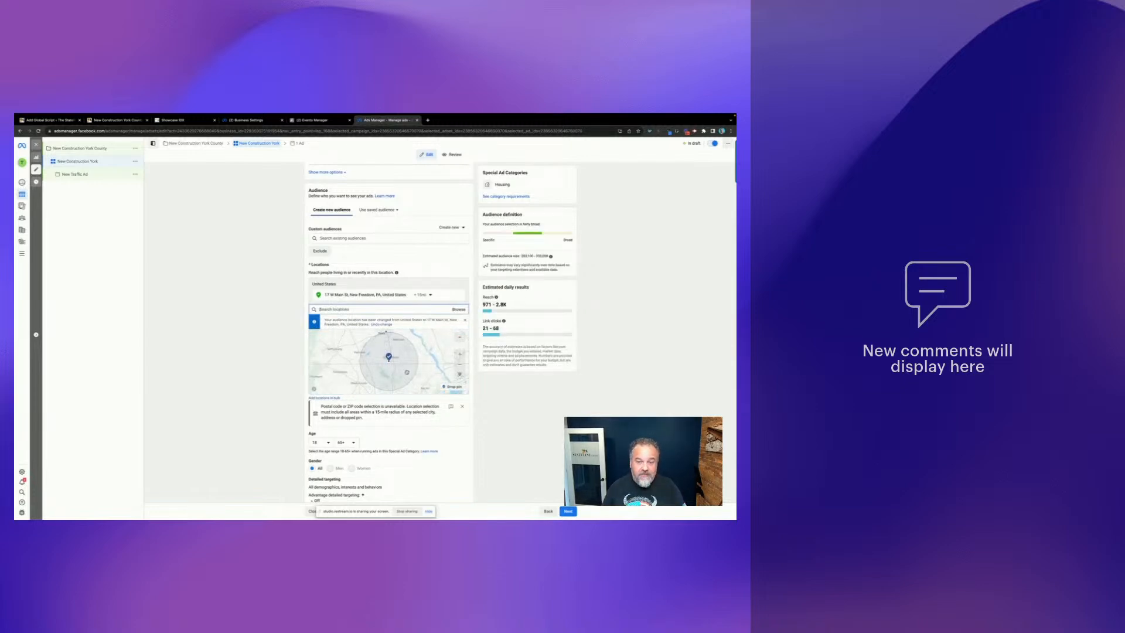
scroll(389, 331, "down", 2)
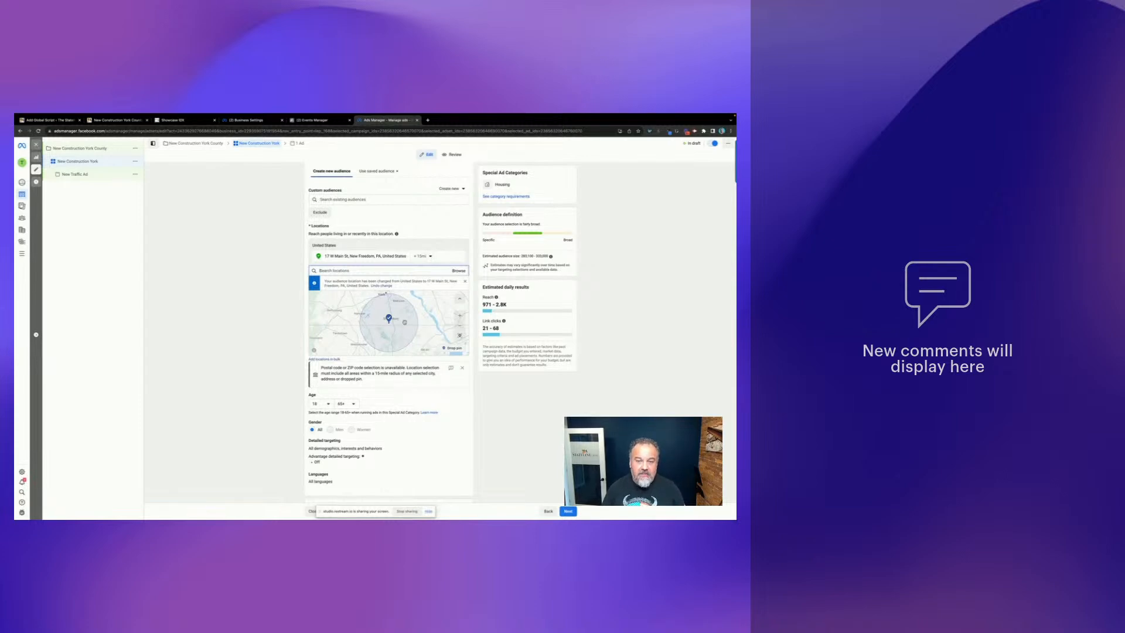
- Set the address's targeting radius to 25 miles and review the updated audience estimates
left_click(430, 256)
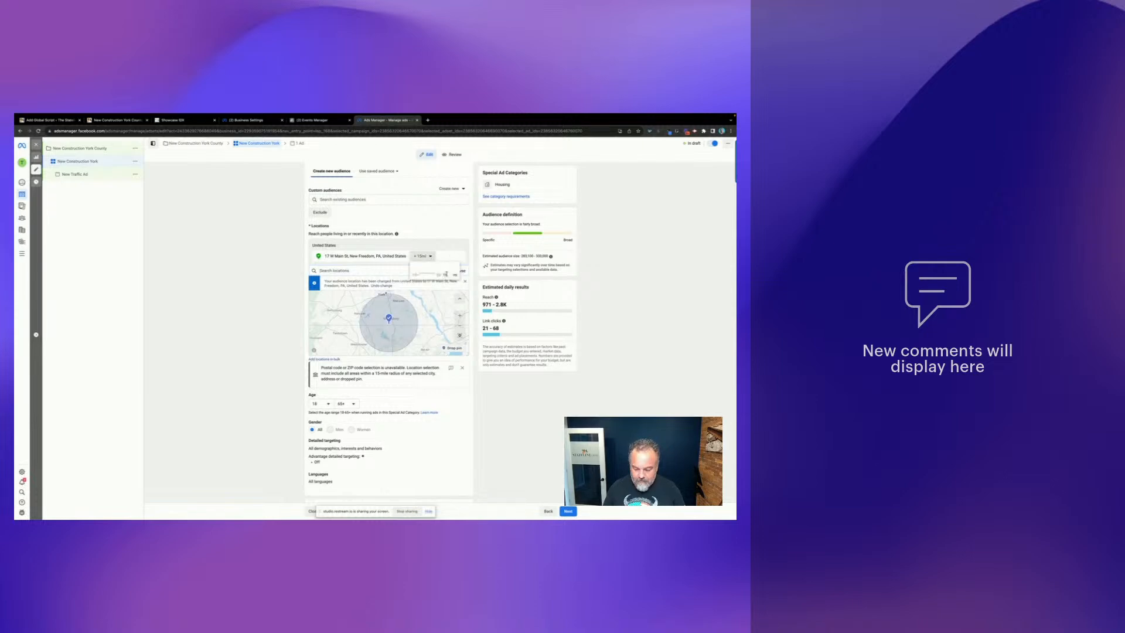
type("25")
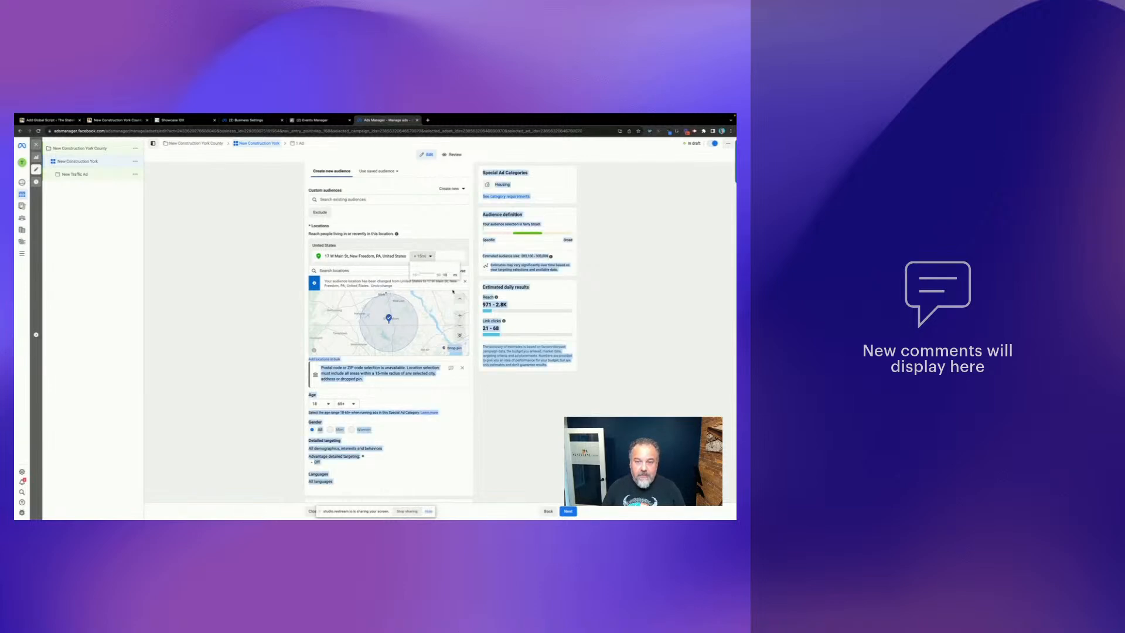
type("2")
key("Return")
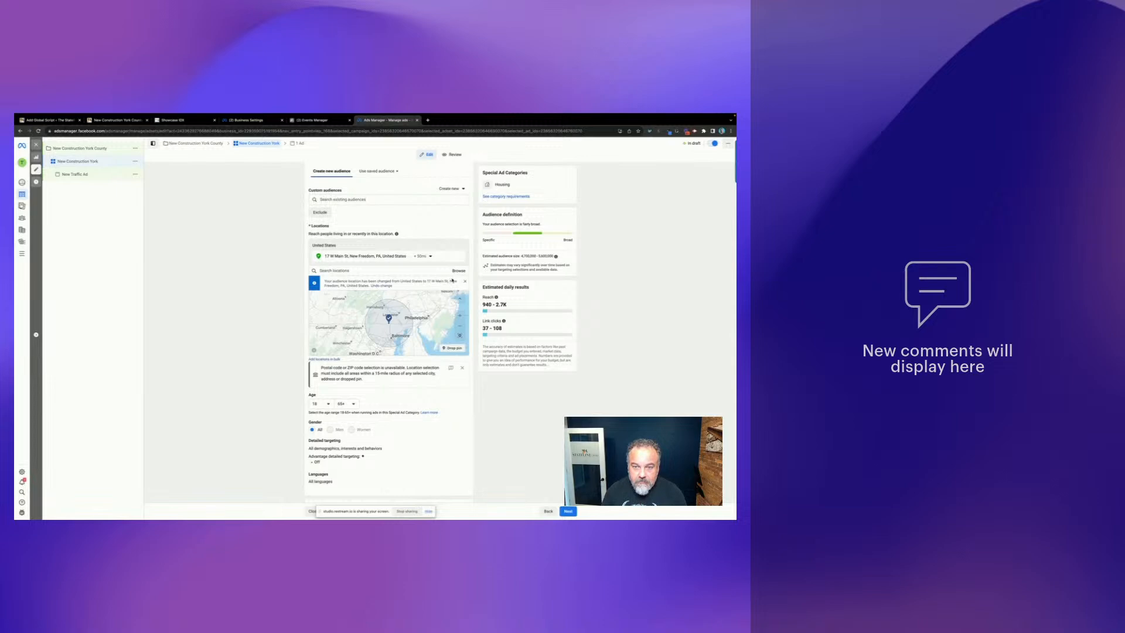
left_click(424, 256)
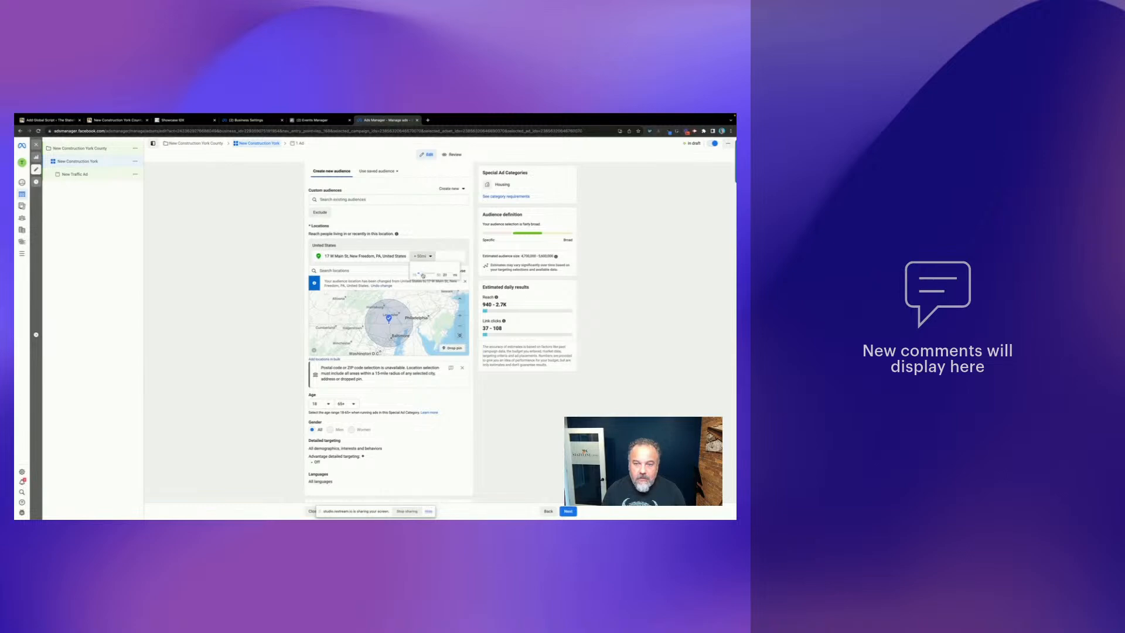
left_click_drag(422, 275, 422, 274)
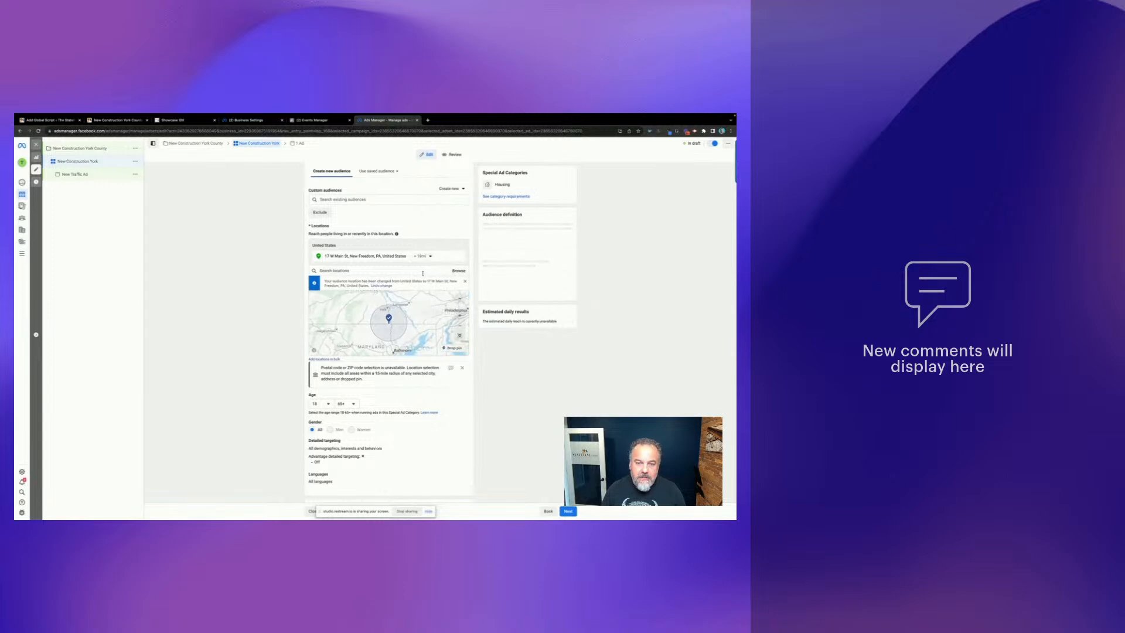
left_click(431, 257)
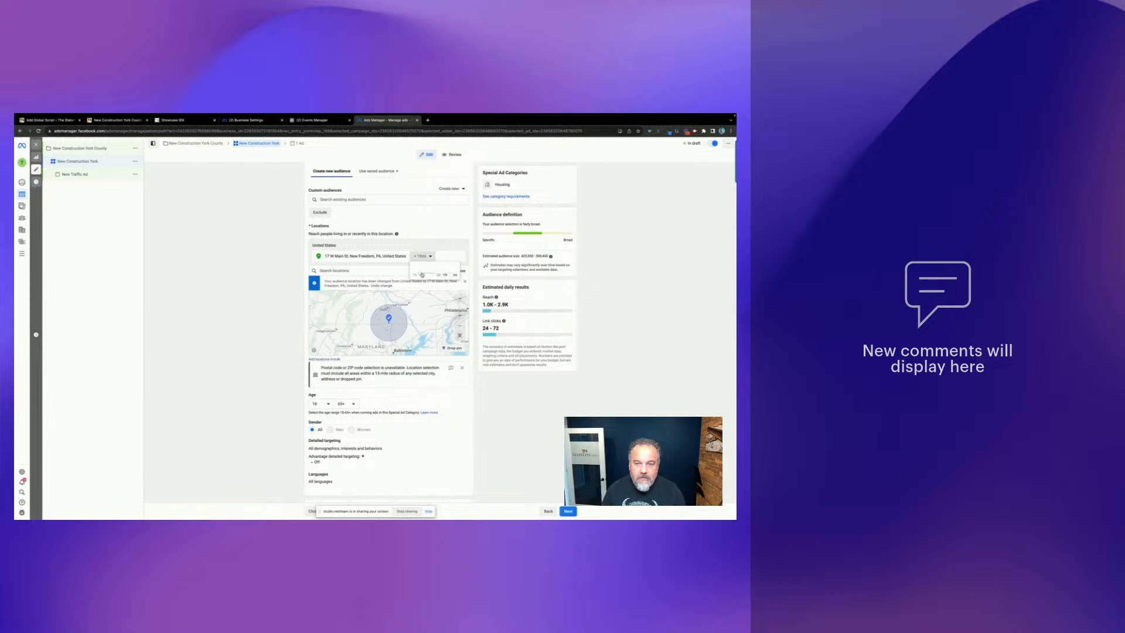
left_click(450, 275)
type("20")
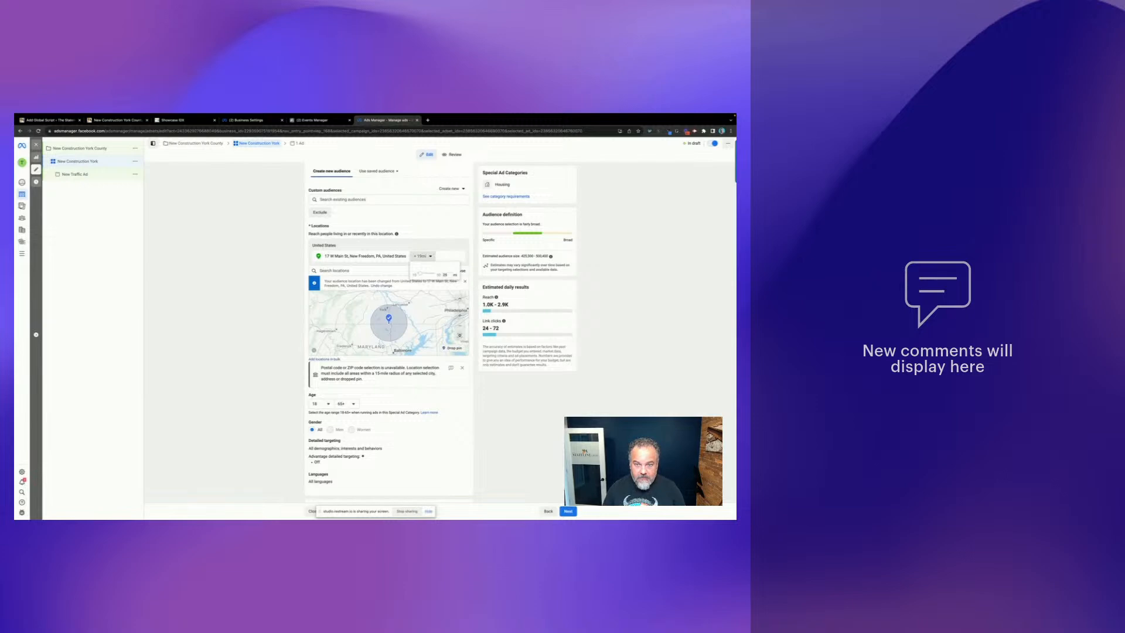
key("Return")
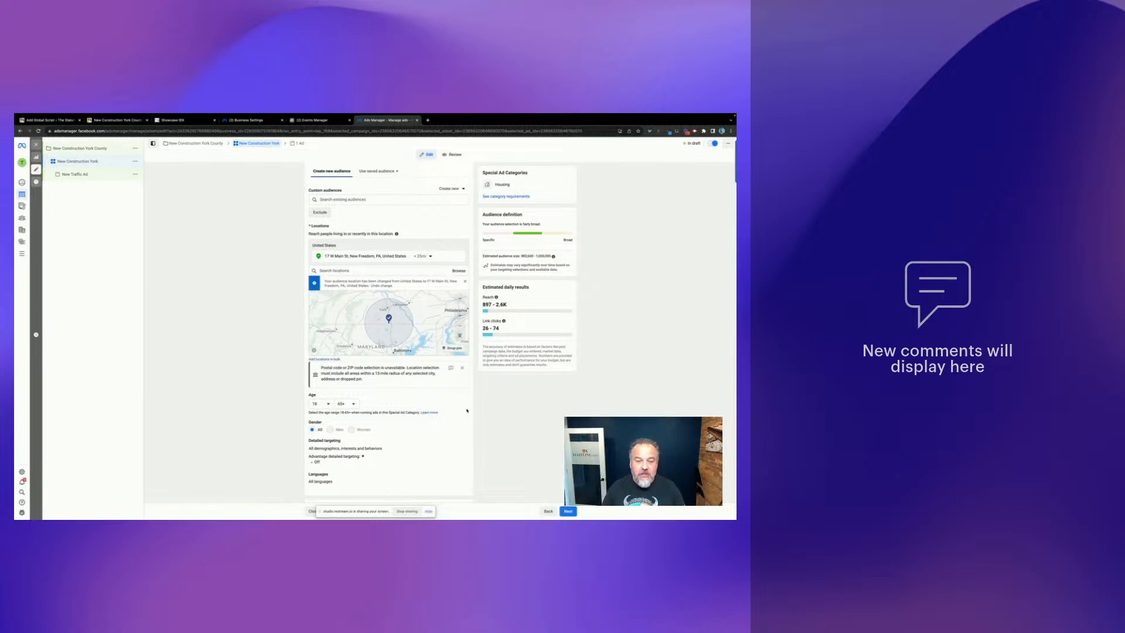
scroll(467, 410, "down", 2)
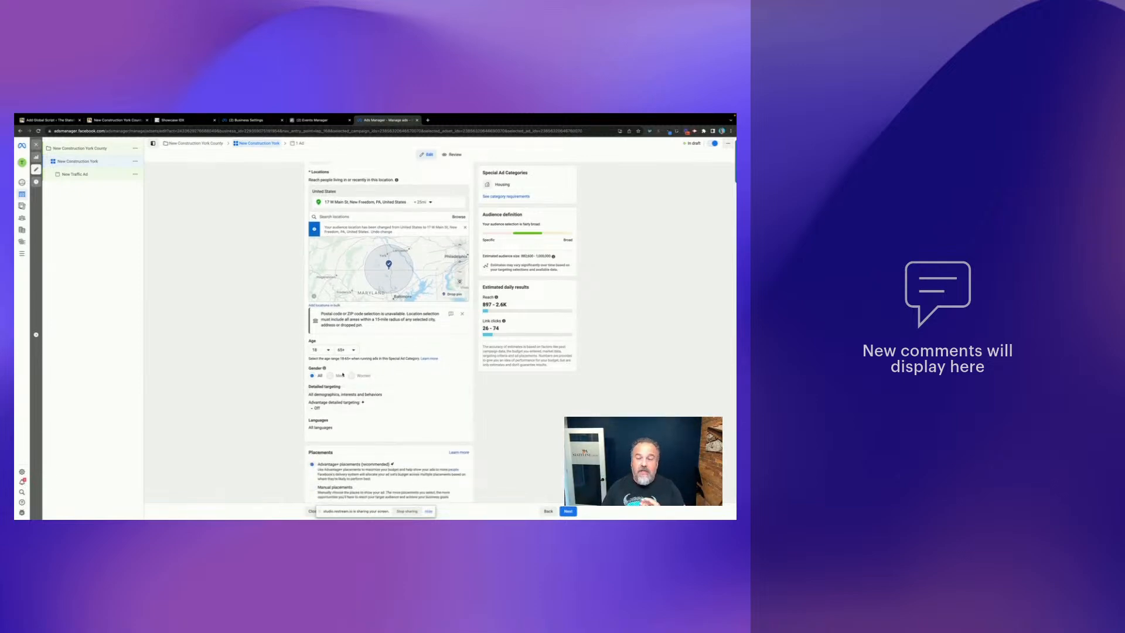
scroll(427, 356, "down", 1)
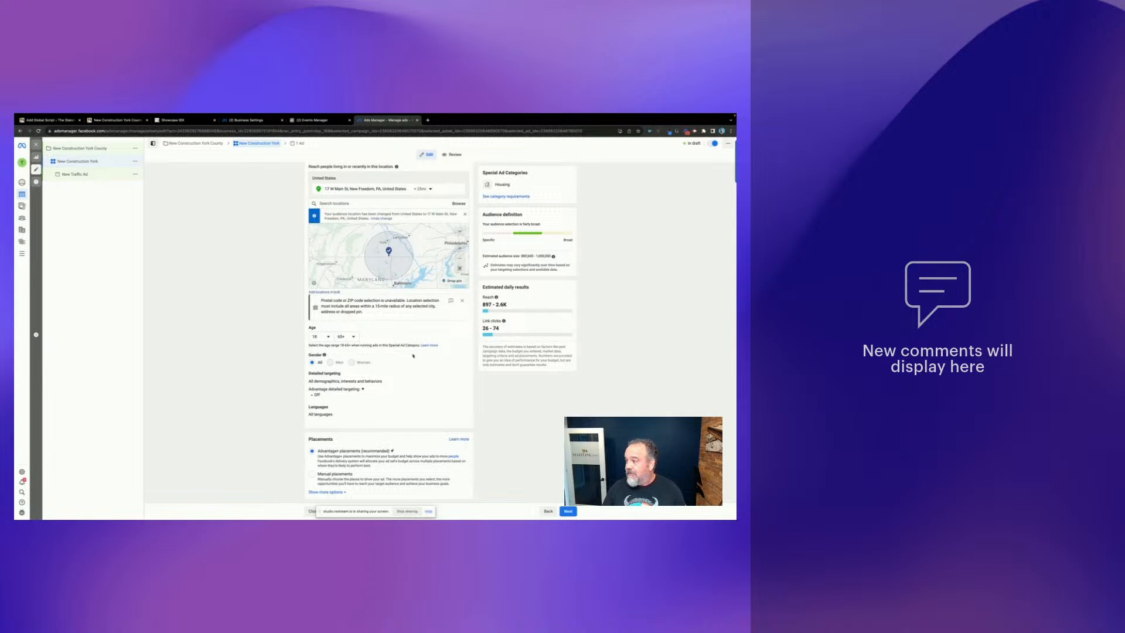
scroll(422, 358, "down", 1)
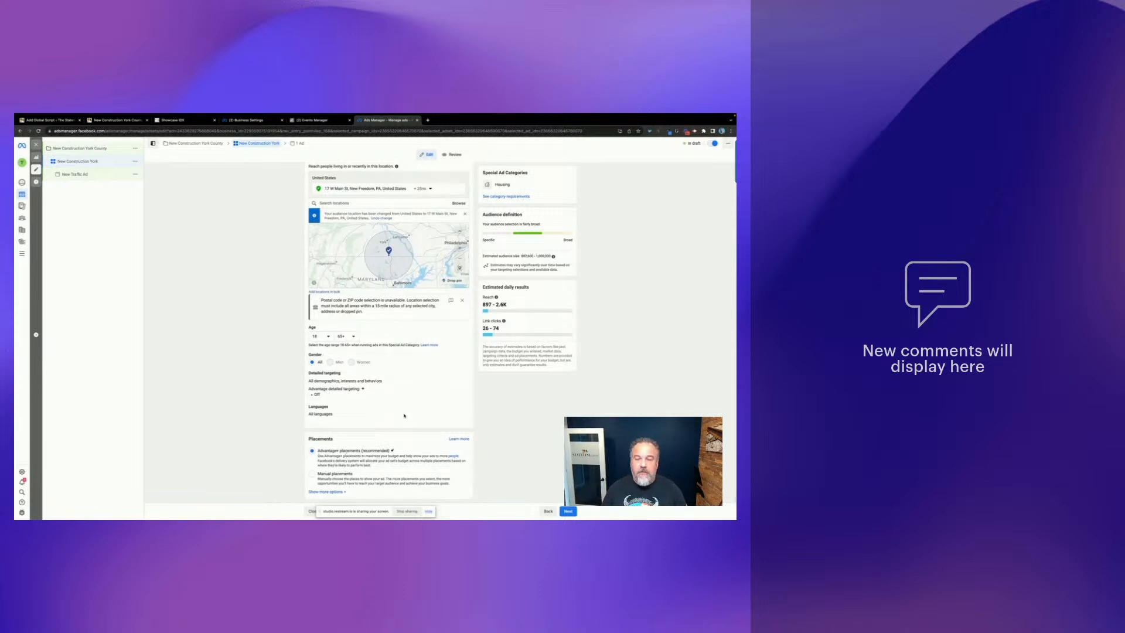
- Move to the ad level and connect the Instagram account to the New Traffic Ad
left_click(568, 512)
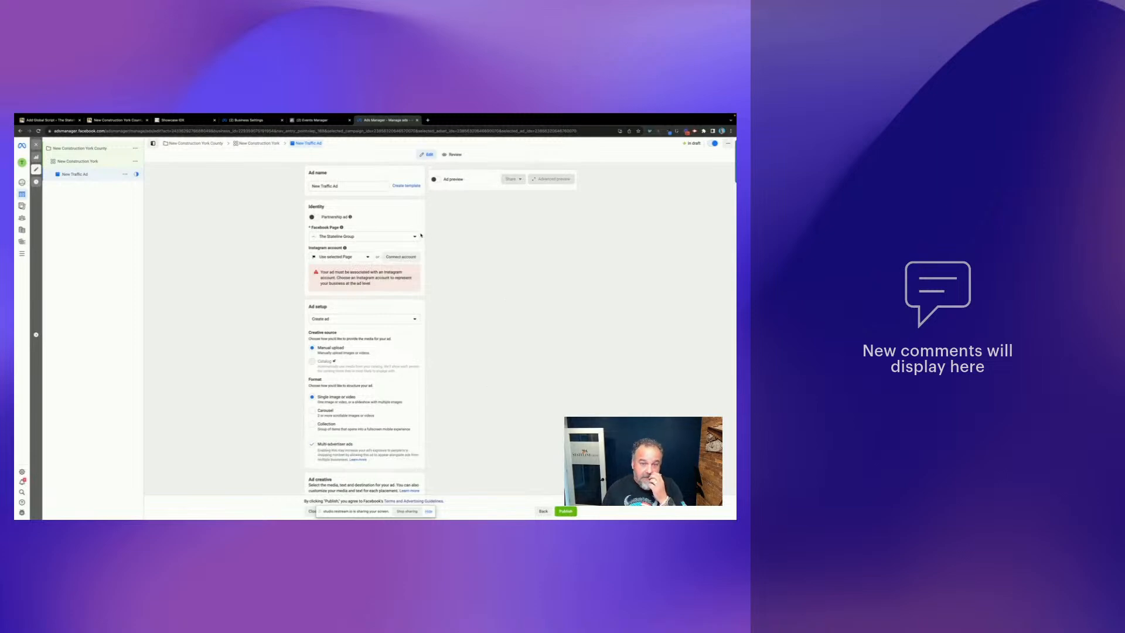
left_click(367, 258)
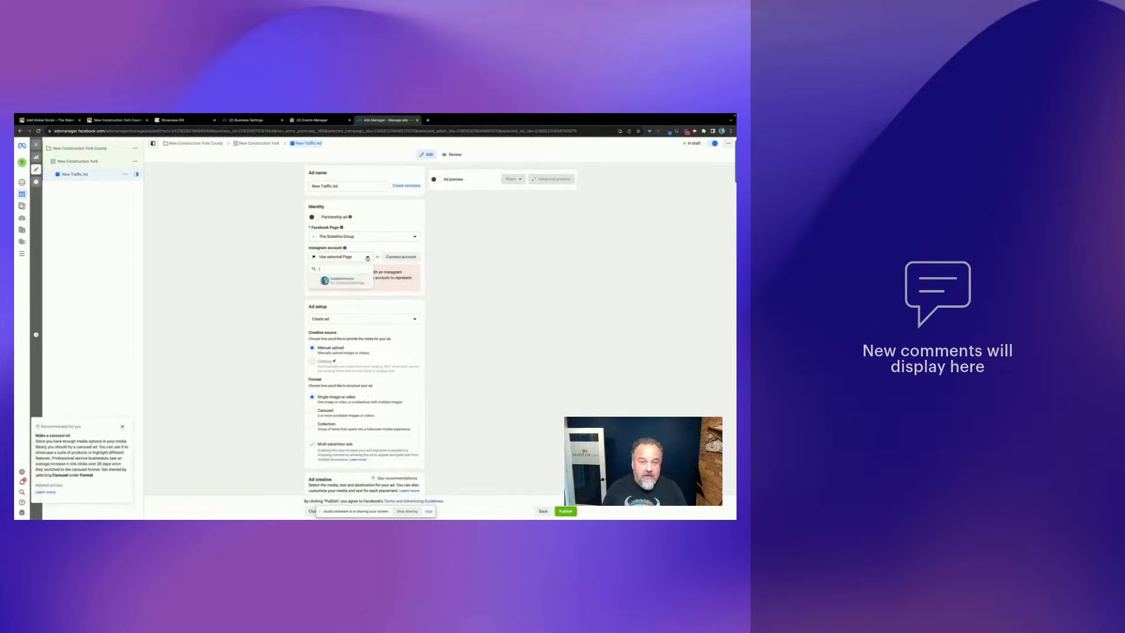
left_click(343, 281)
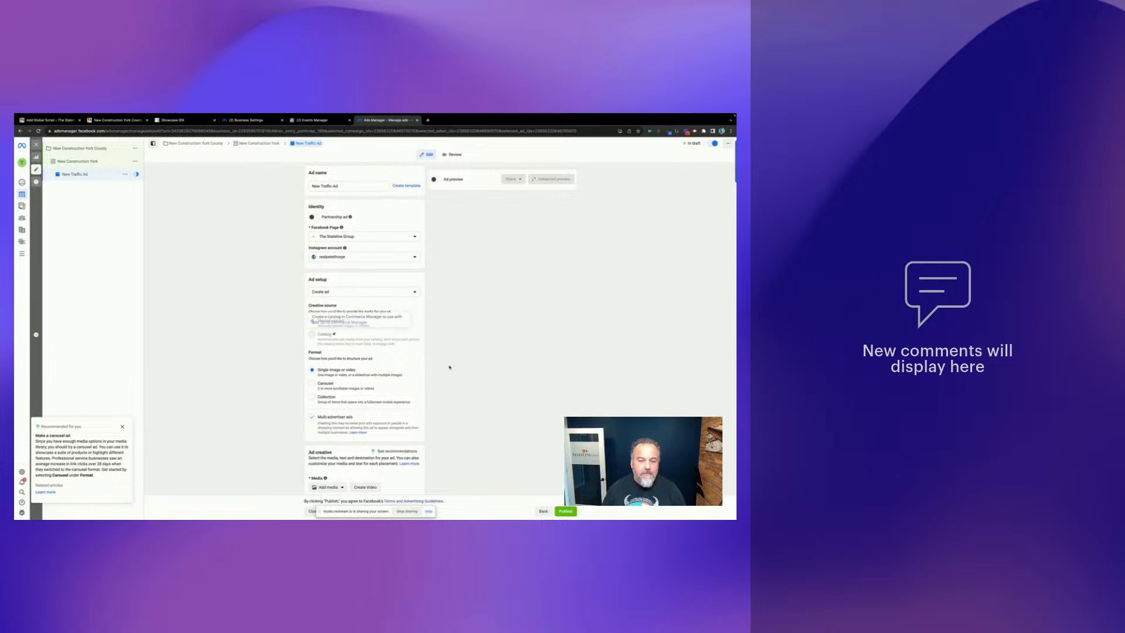
scroll(449, 366, "down", 3)
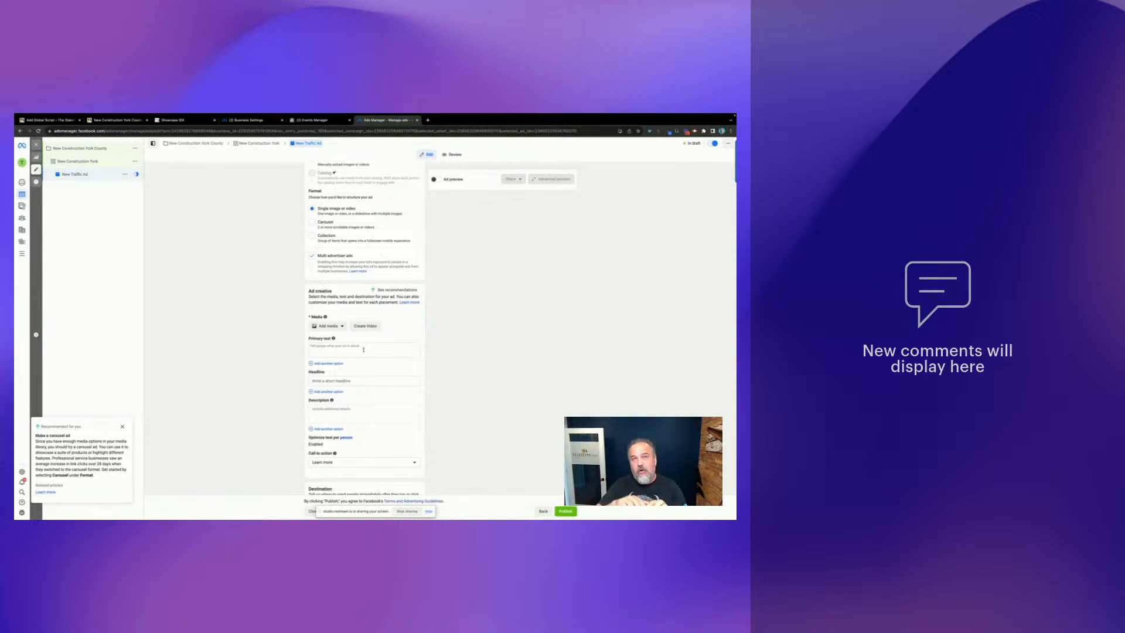
- Write primary text inviting home buyers to view all York County new construction homes free, no registration required
left_click(338, 349)
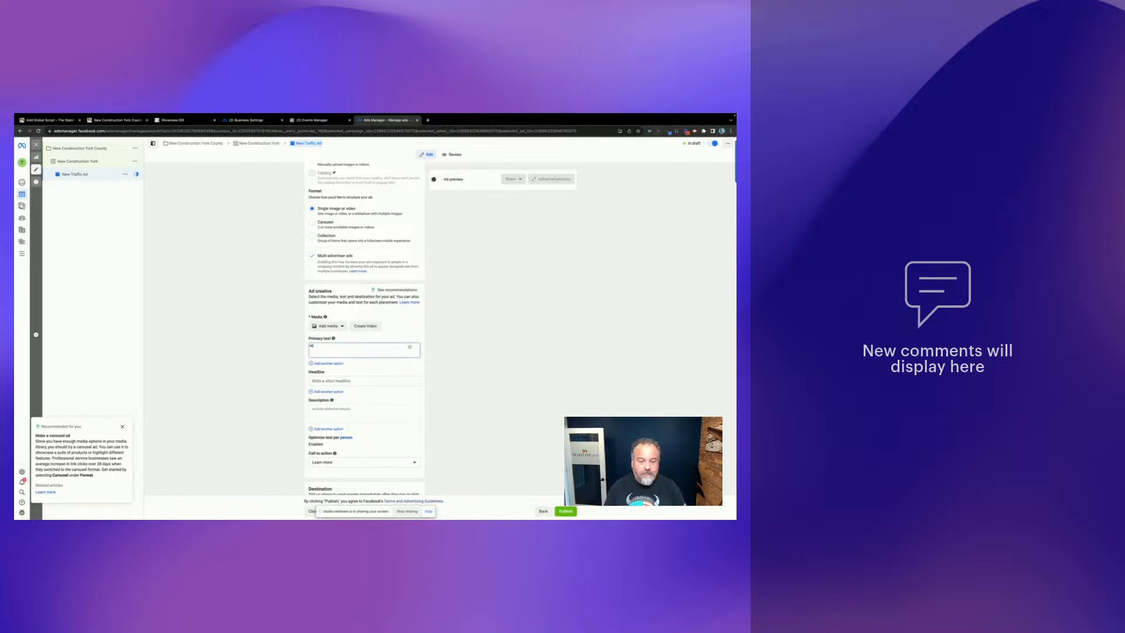
type("Adtention Home Buyers")
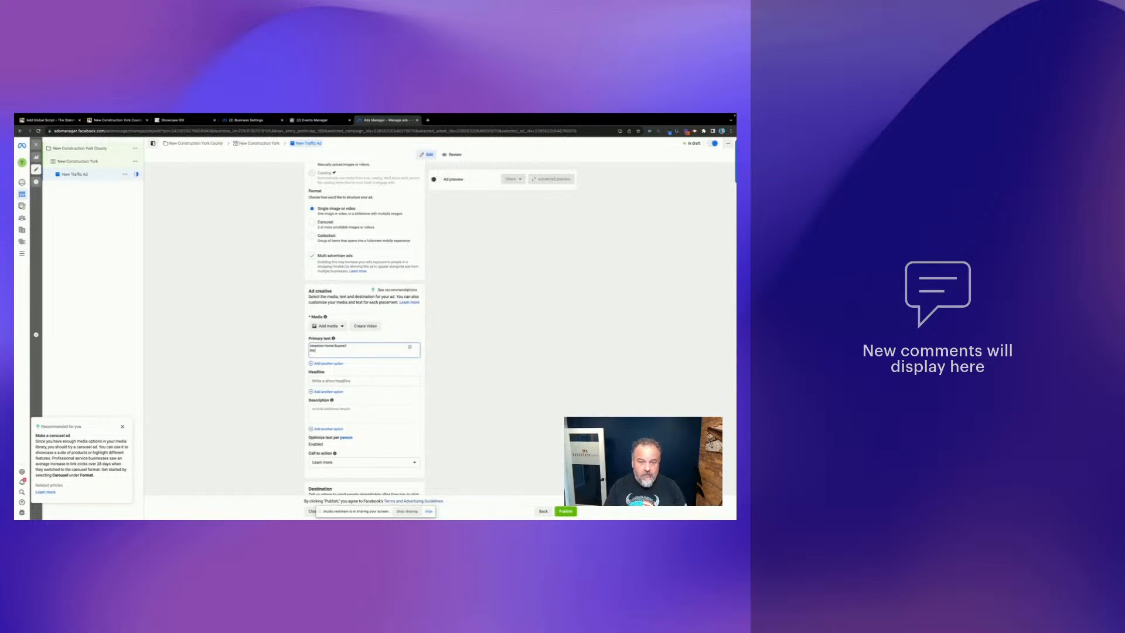
type("!! We've Gathere")
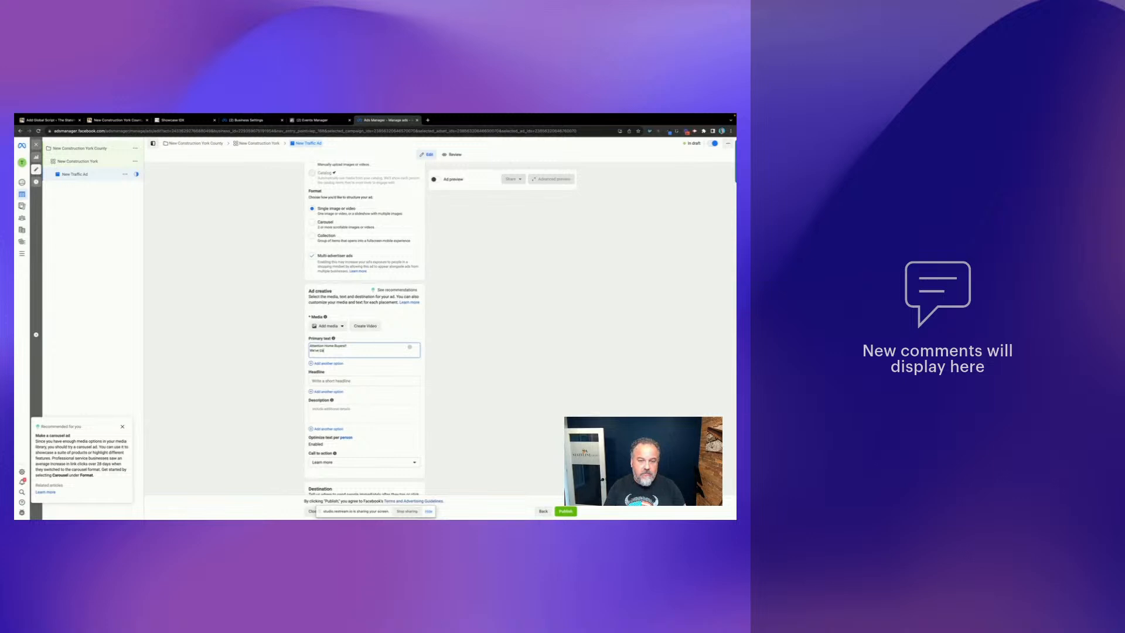
type("d ALL of the")
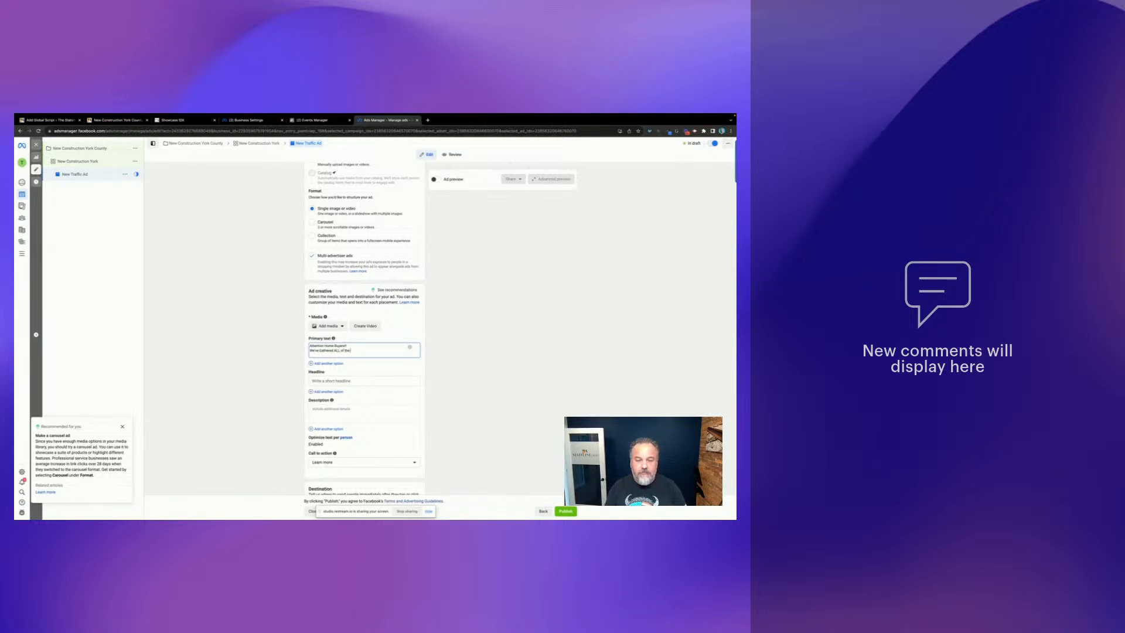
key("BackSpace")
key("BackSpace")
type("v")
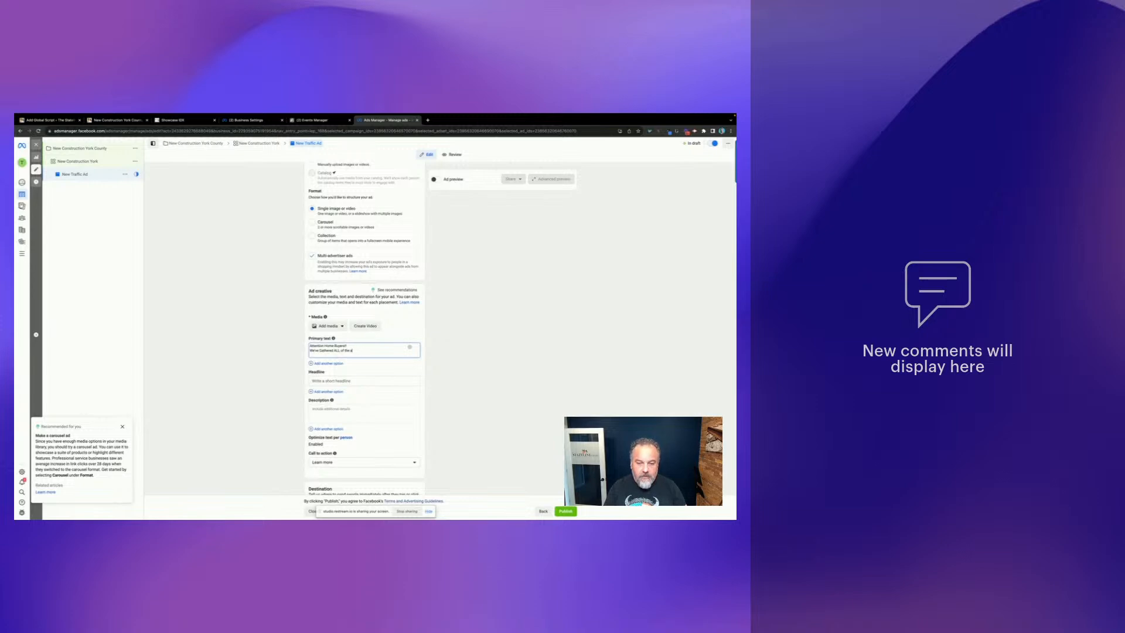
type("ailable New")
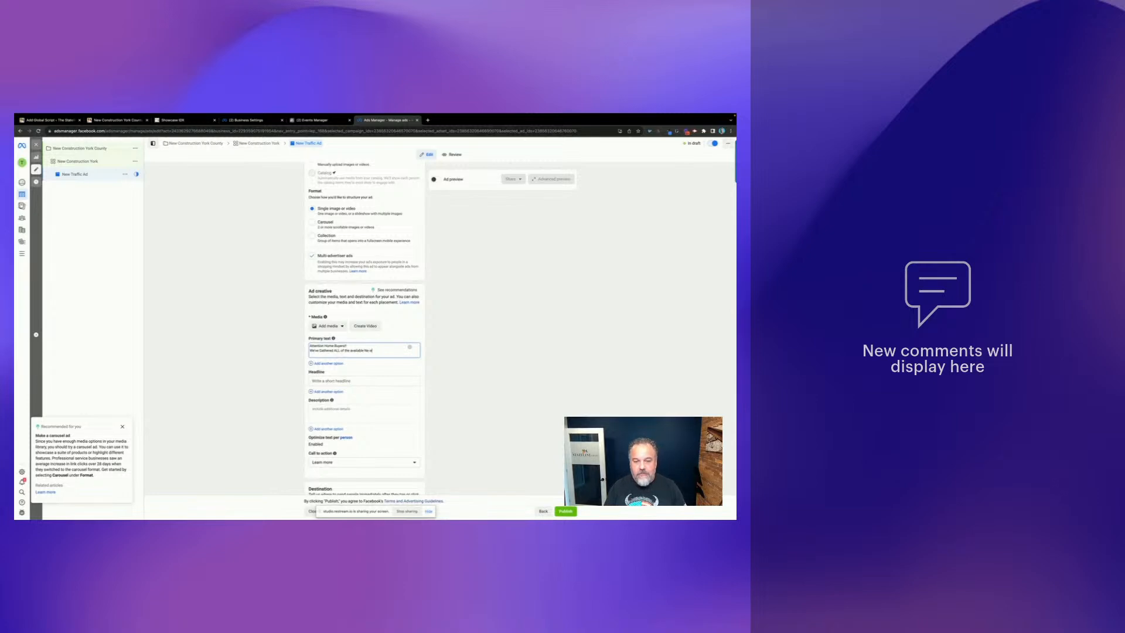
type(" Construction Hom")
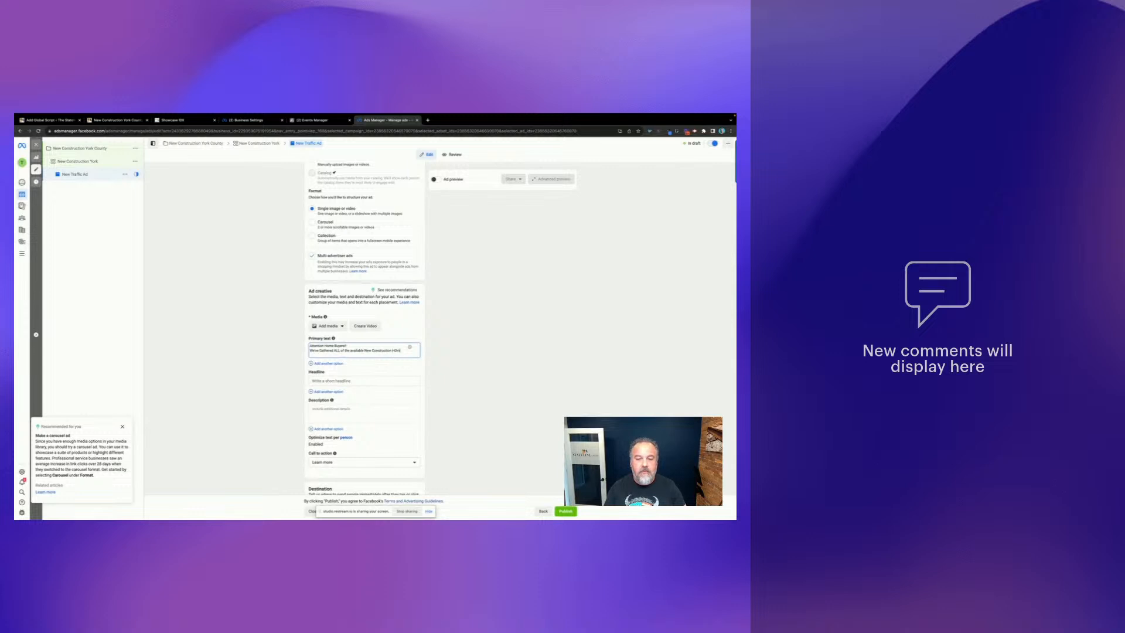
key("BackSpace")
key("BackSpace")
key("BackSpace")
type("York County.  View them for FREE, NO Registrati")
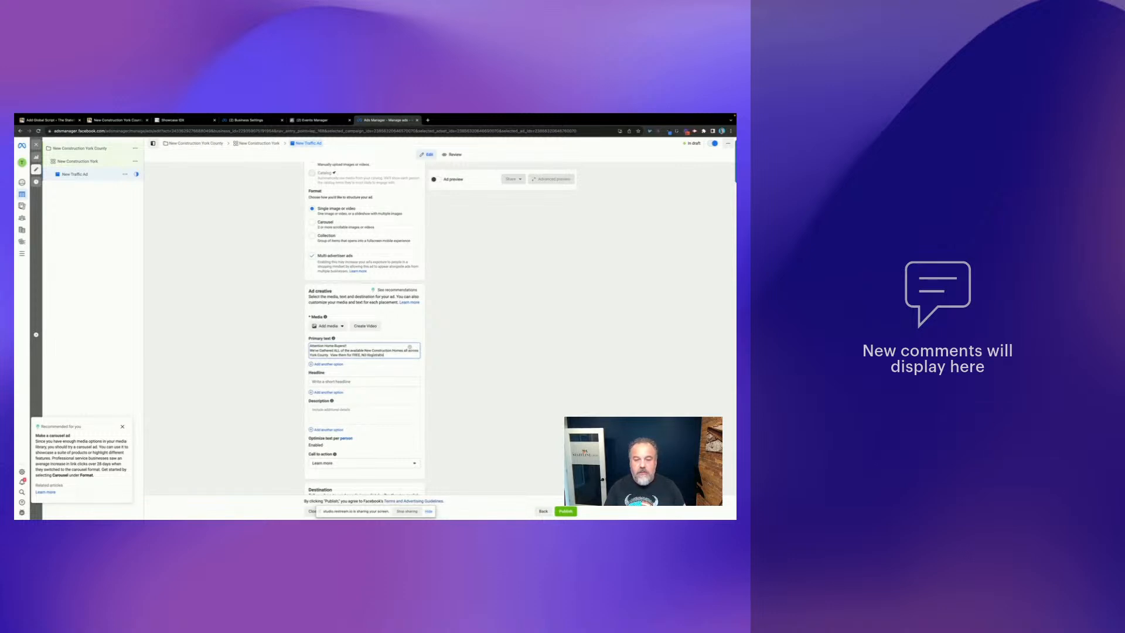
key("BackSpace")
key("BackSpace")
key("BackSpace")
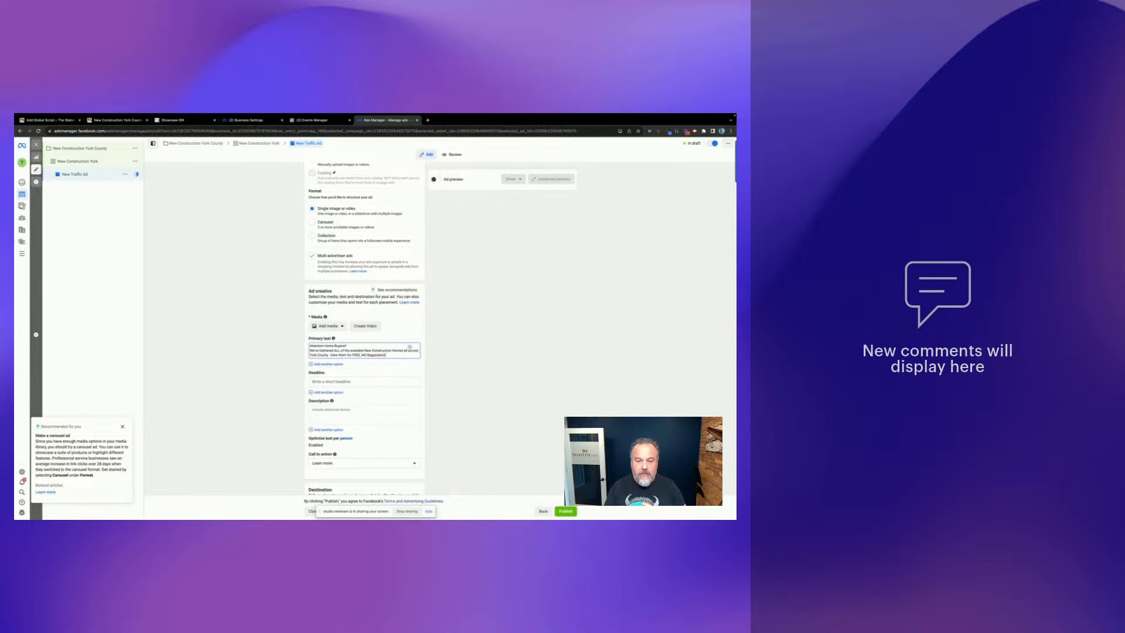
type("n Required!!")
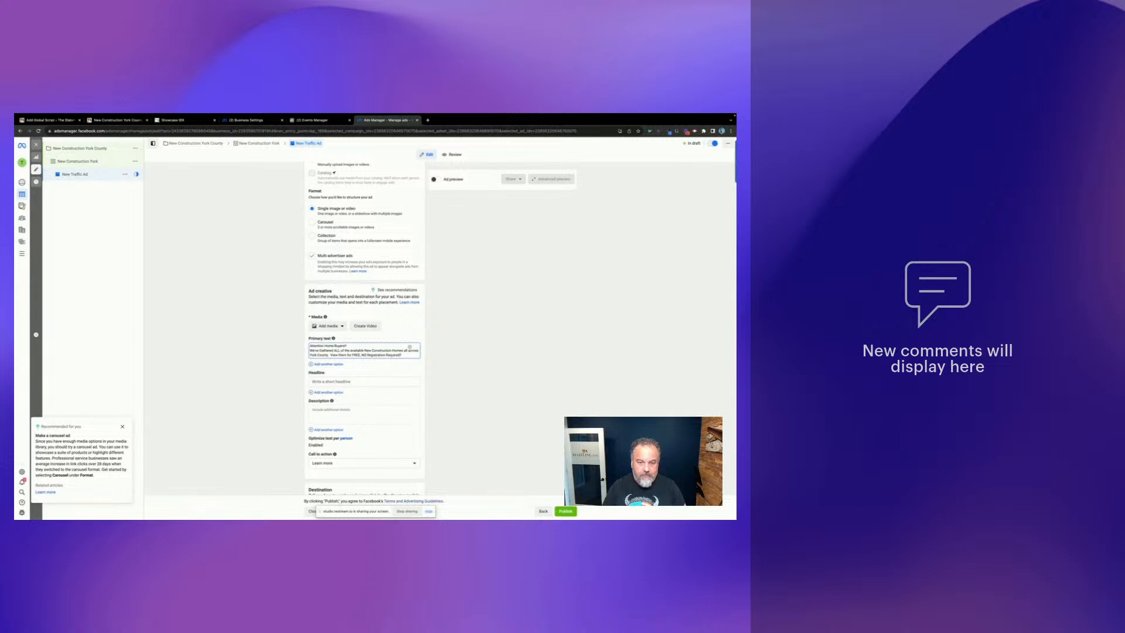
- Enter the headline 'York County - New Construction Homes'
left_click(360, 382)
type("New Con")
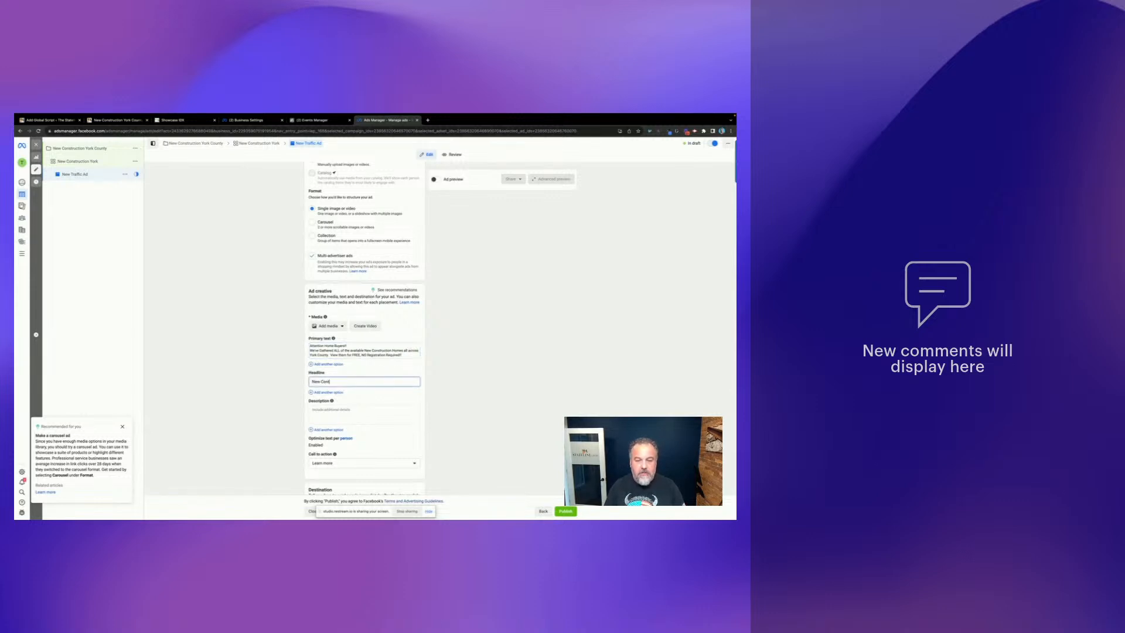
type("struction")
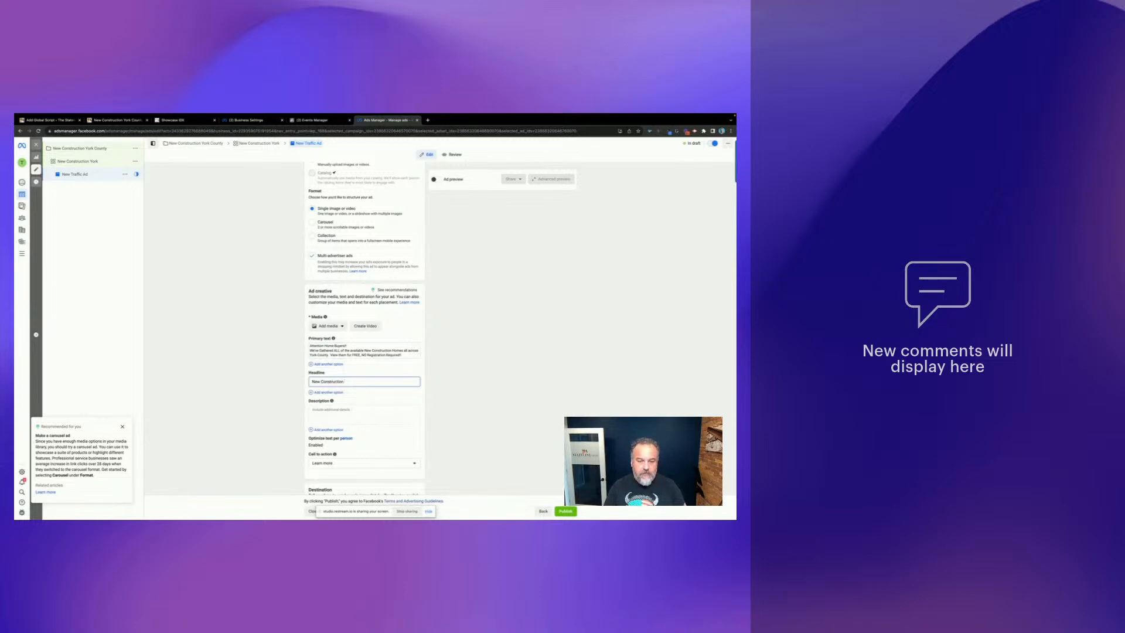
key("ctrl+a")
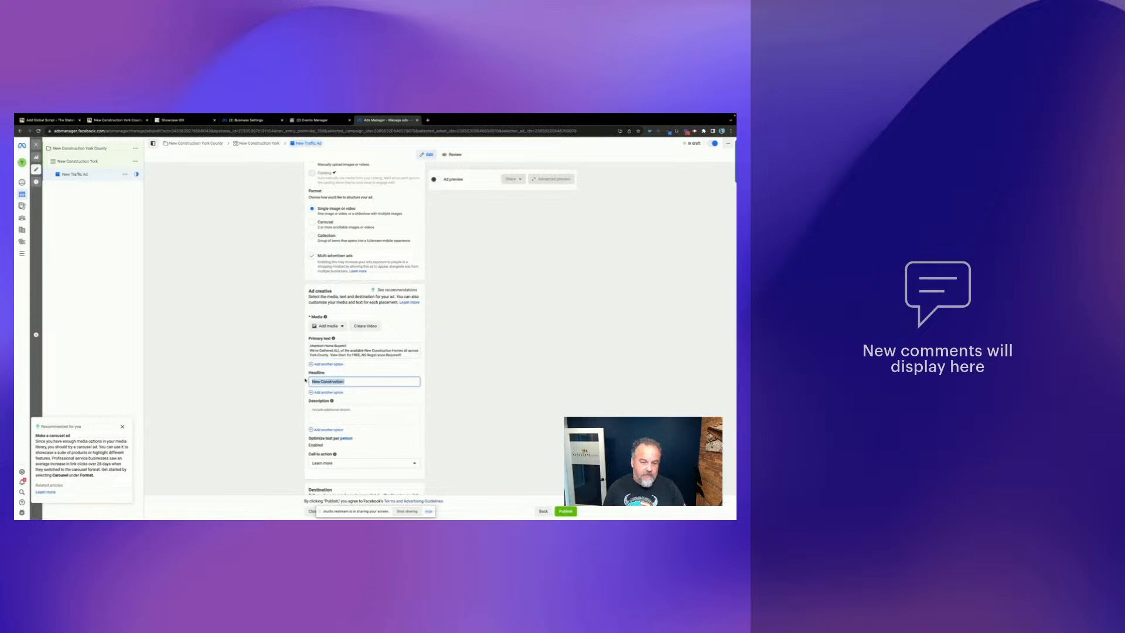
type("York Count")
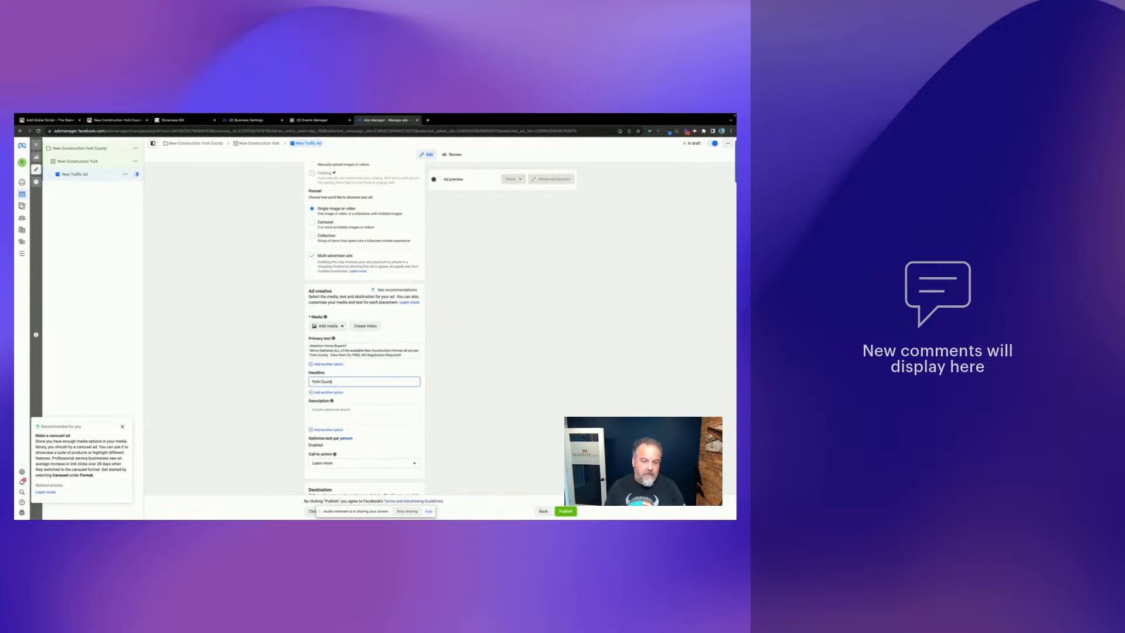
type("y - New Constr")
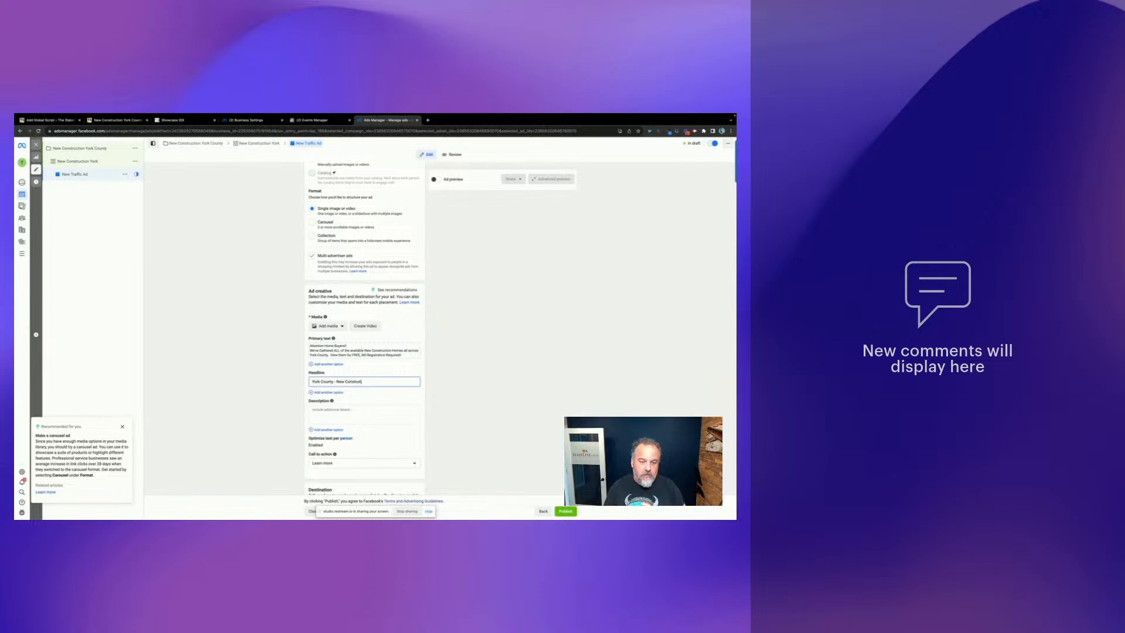
type("uction Homes")
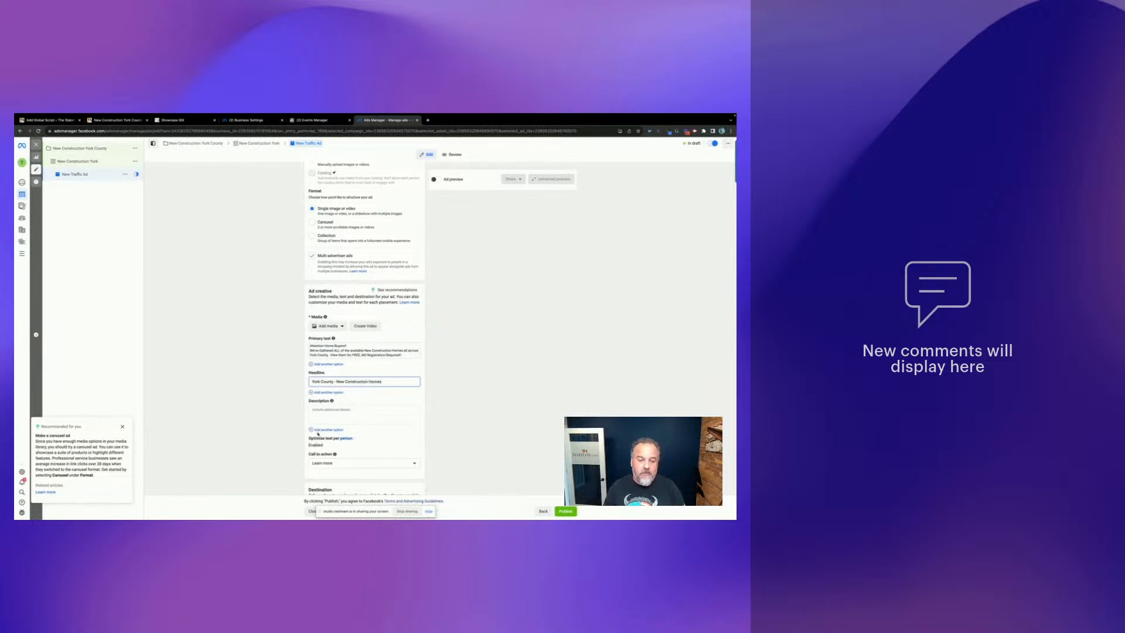
- Write the description 'Full List of ALL New Construction Homes in York County.'
left_click(344, 414)
type("ull List of ALL New Construction")
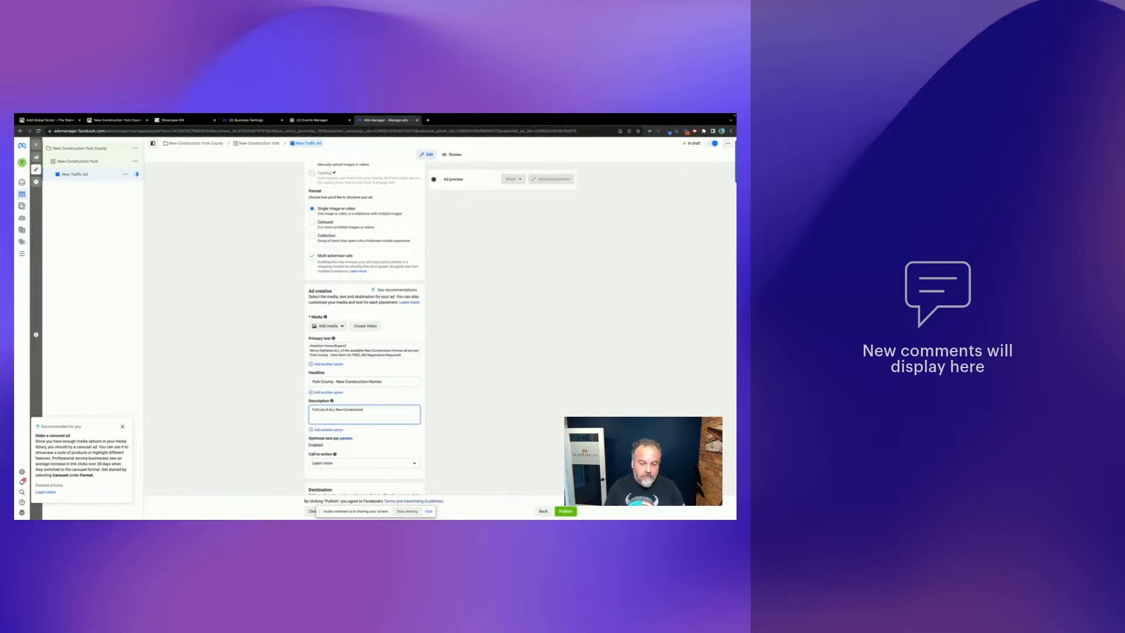
key("BackSpace")
key("BackSpace")
type("uc")
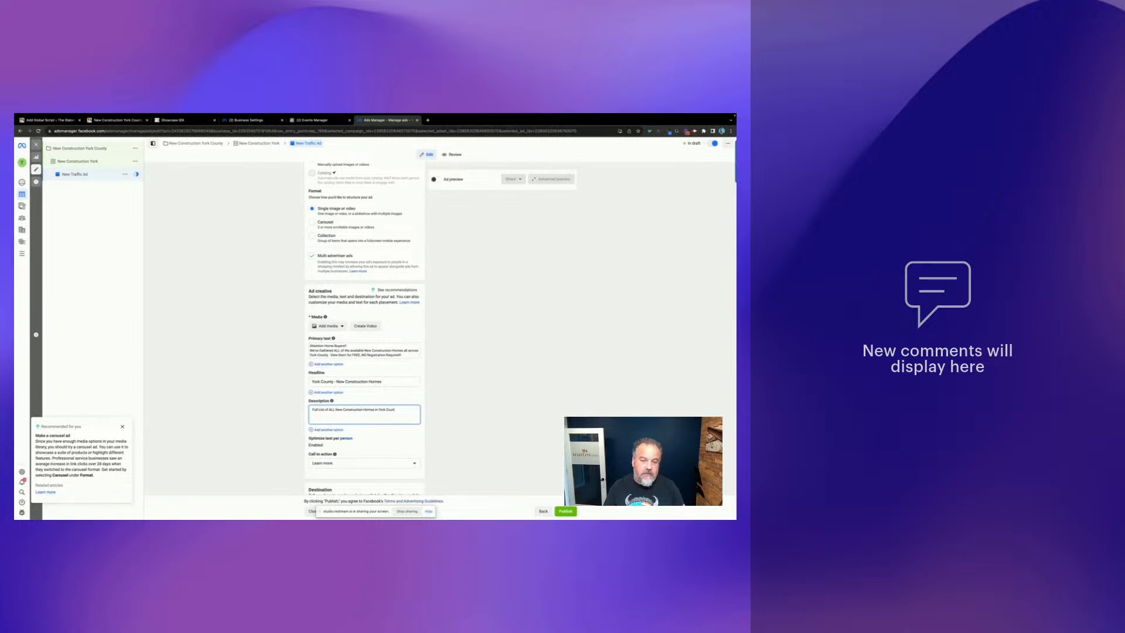
scroll(489, 387, "down", 3)
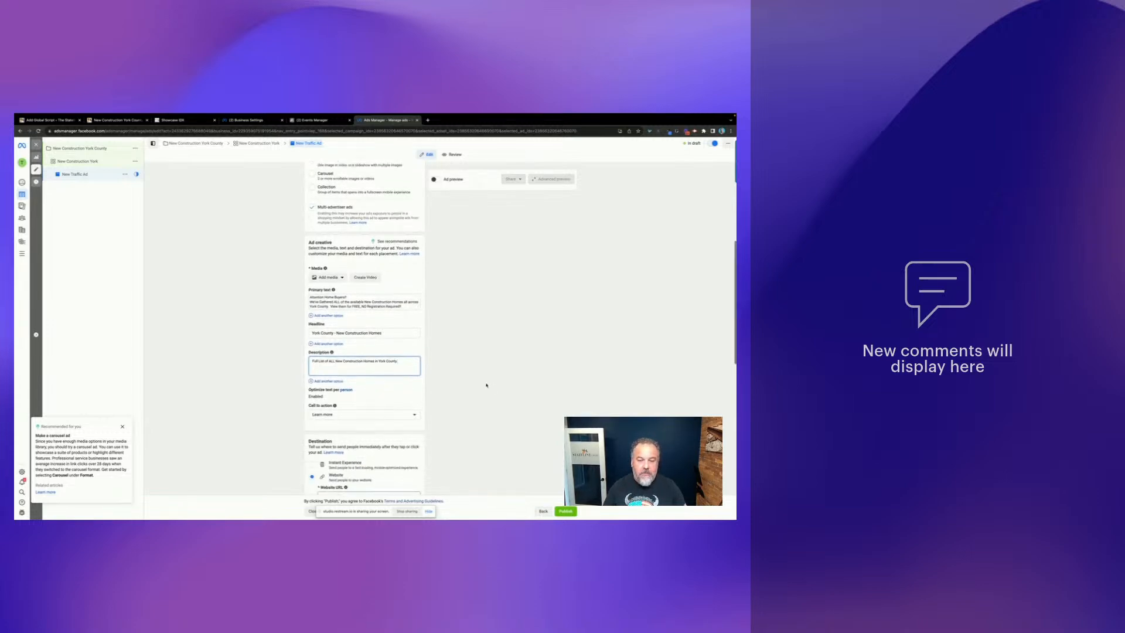
- Paste the New Construction York County landing page URL as the ad's website destination
scroll(415, 392, "down", 2)
left_click(353, 399)
type("https://statelinerealtors.com/fp/new-construction-york-county/")
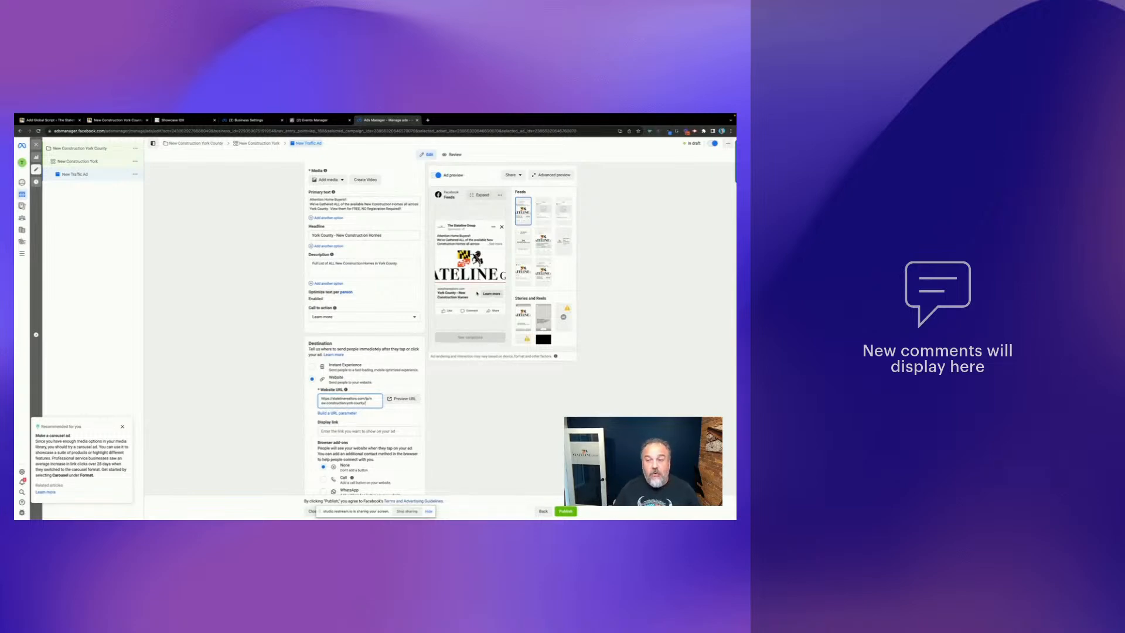
scroll(338, 264, "up", 3)
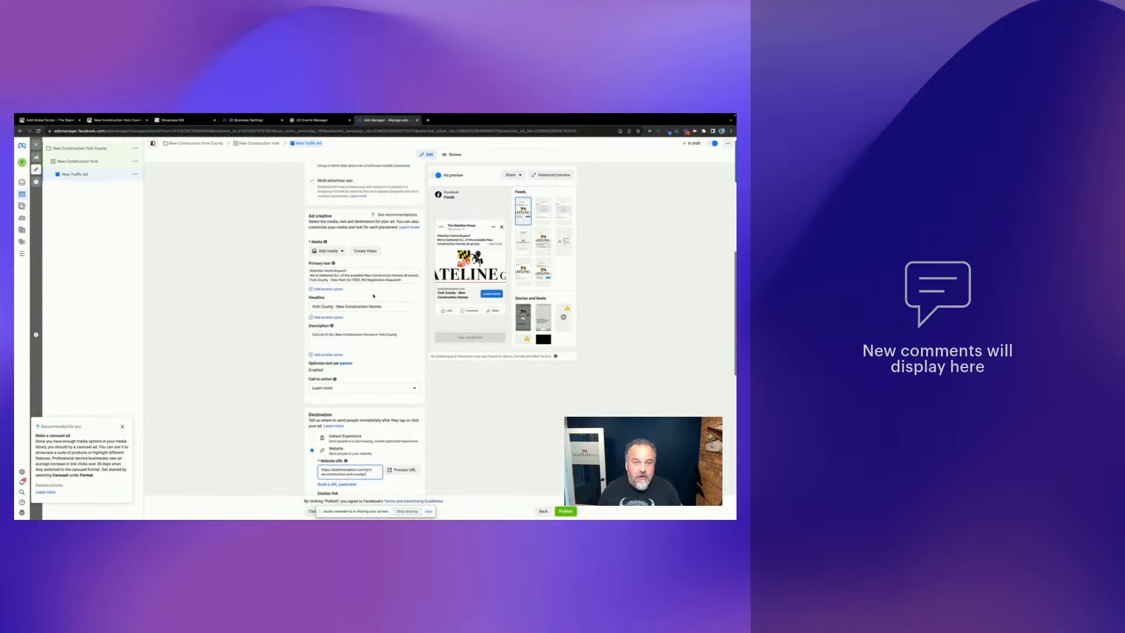
left_click(330, 257)
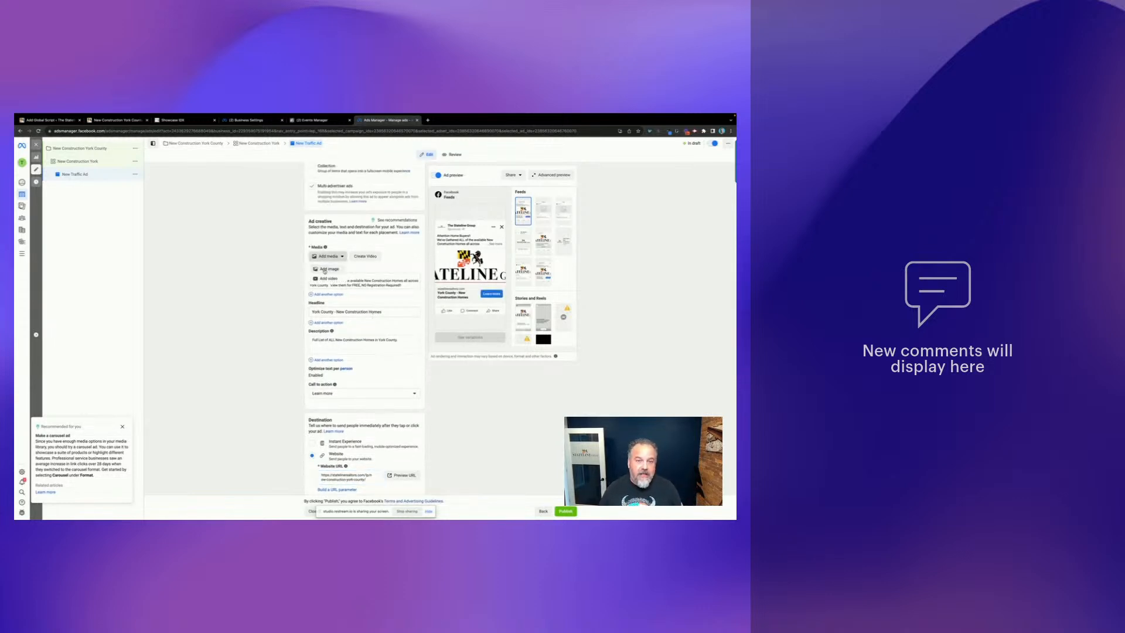
- Upload New Construction Ad.png from Desktop > Facebook Ads to the media library
left_click(327, 269)
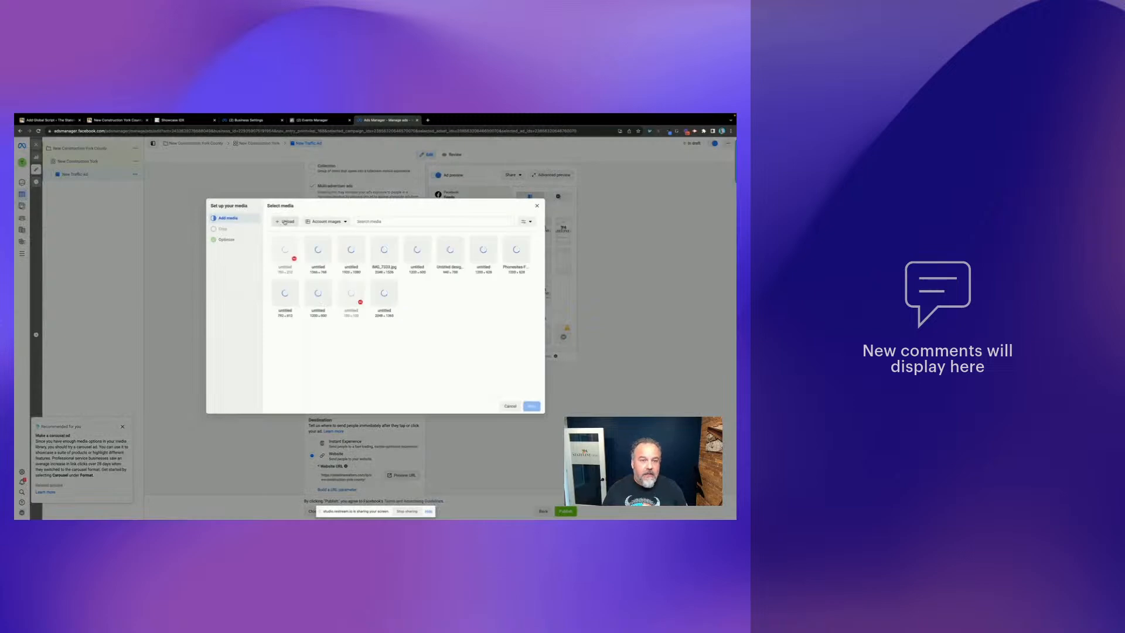
left_click(285, 222)
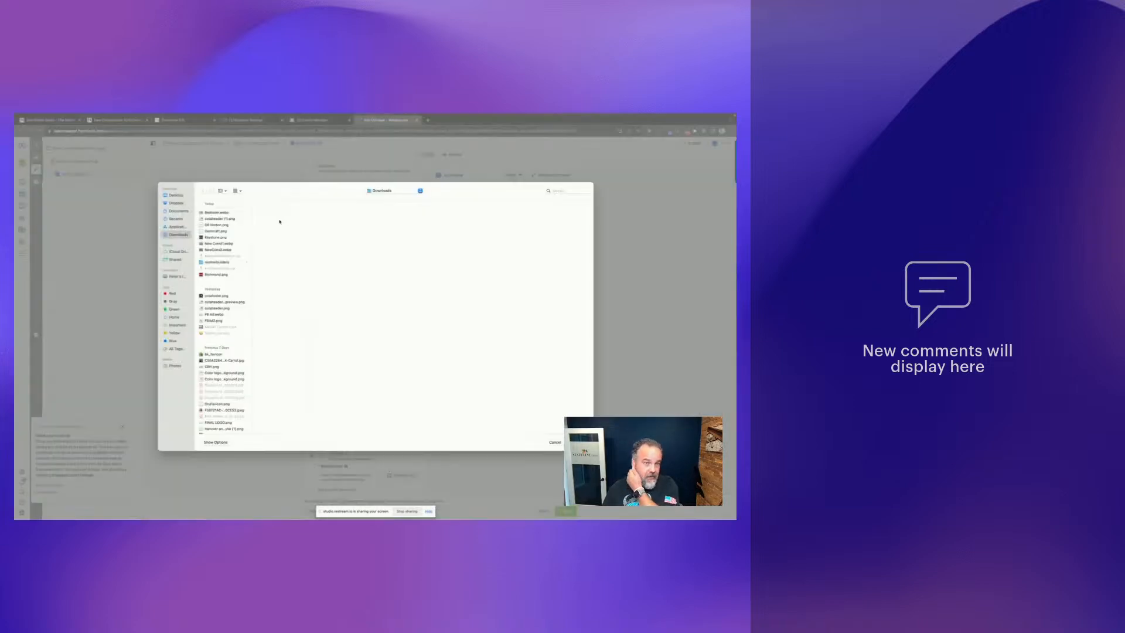
left_click(181, 196)
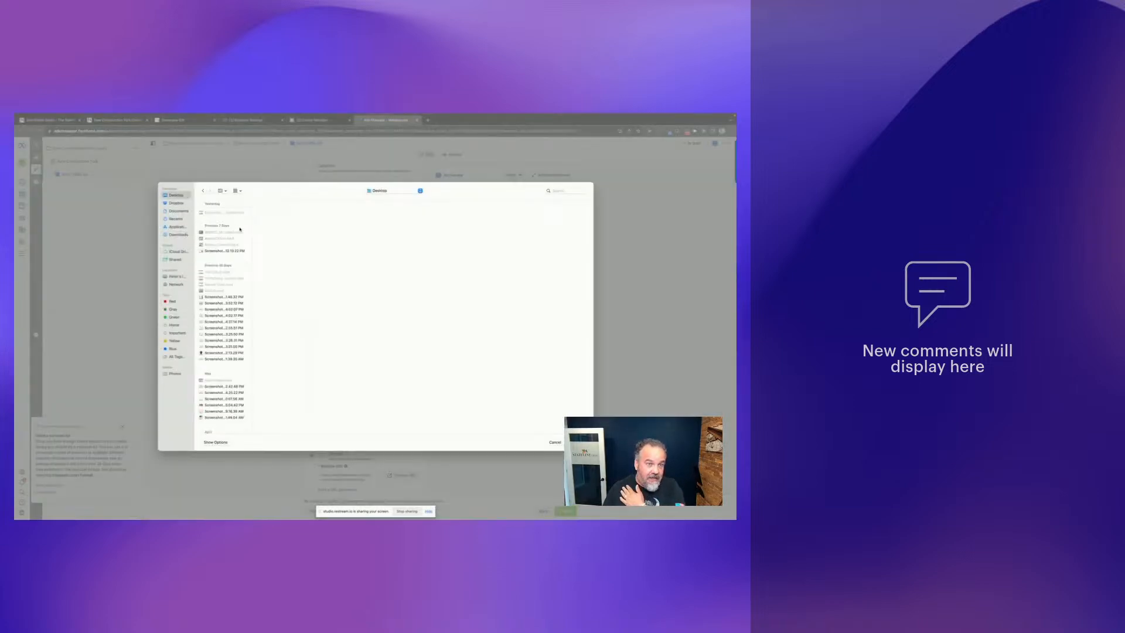
left_click(215, 213)
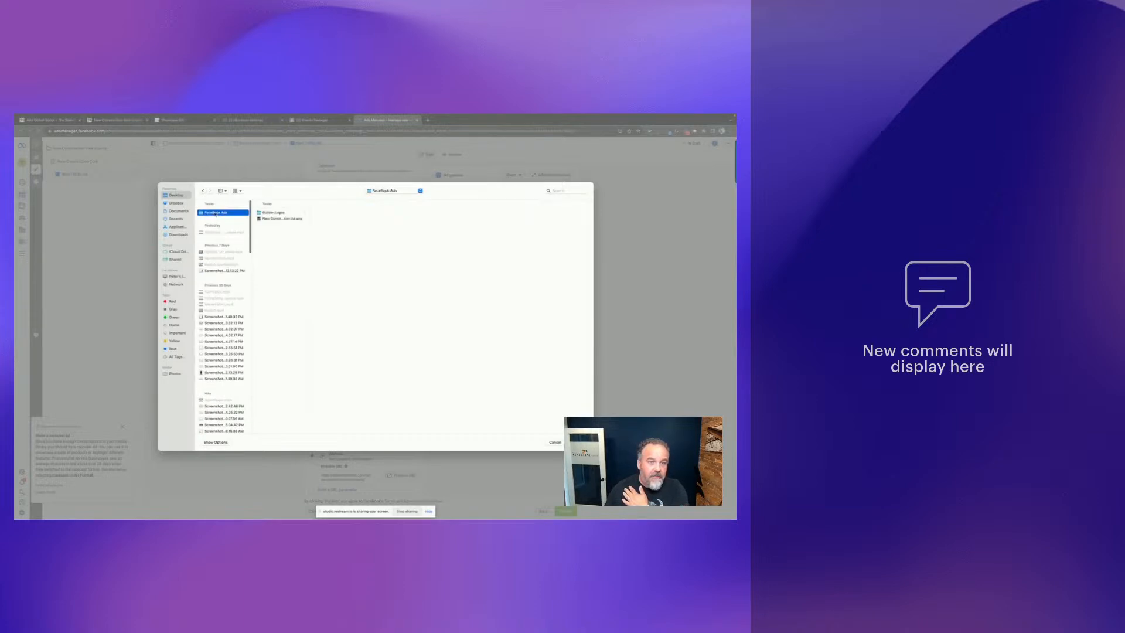
left_click(271, 219)
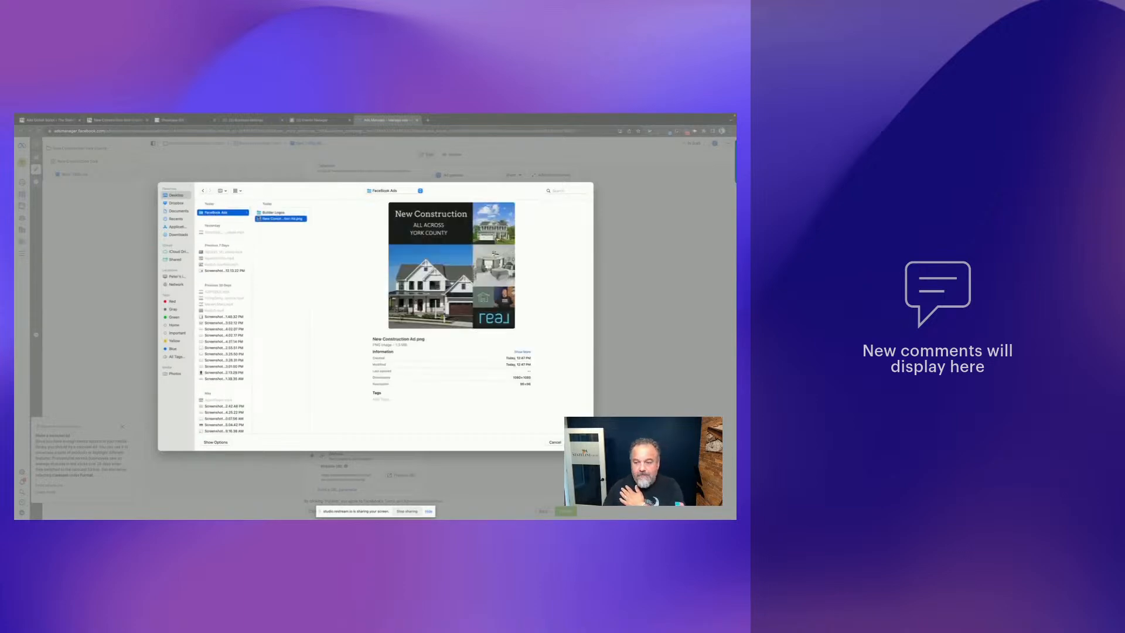
left_click(578, 442)
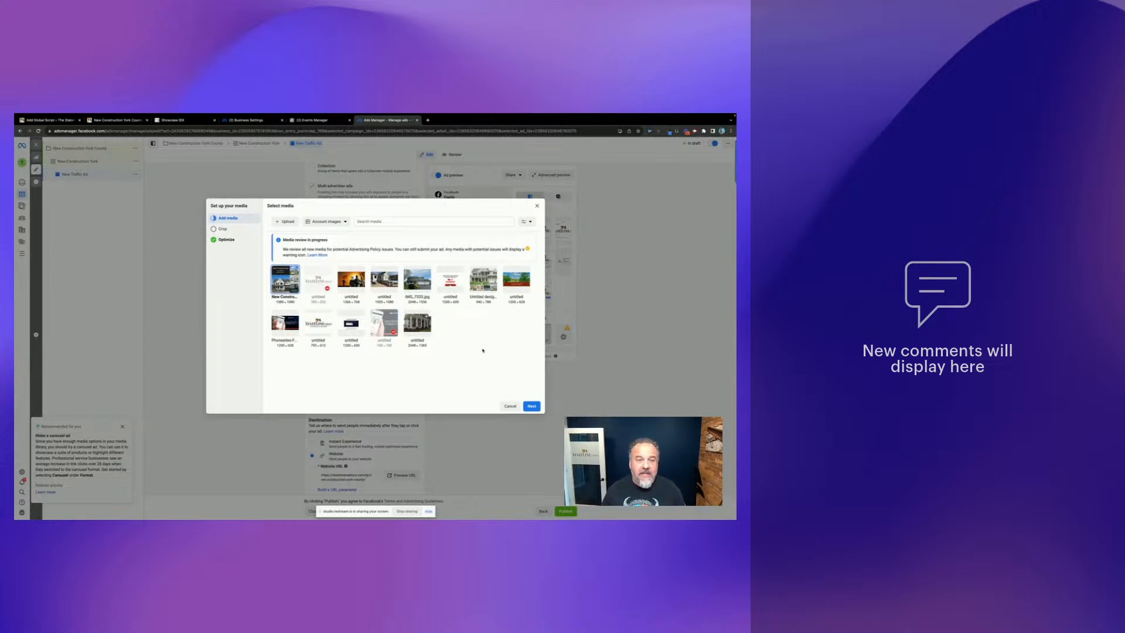
- Apply the image with recommended placement crops and standard Advantage+ enhancements
left_click(531, 407)
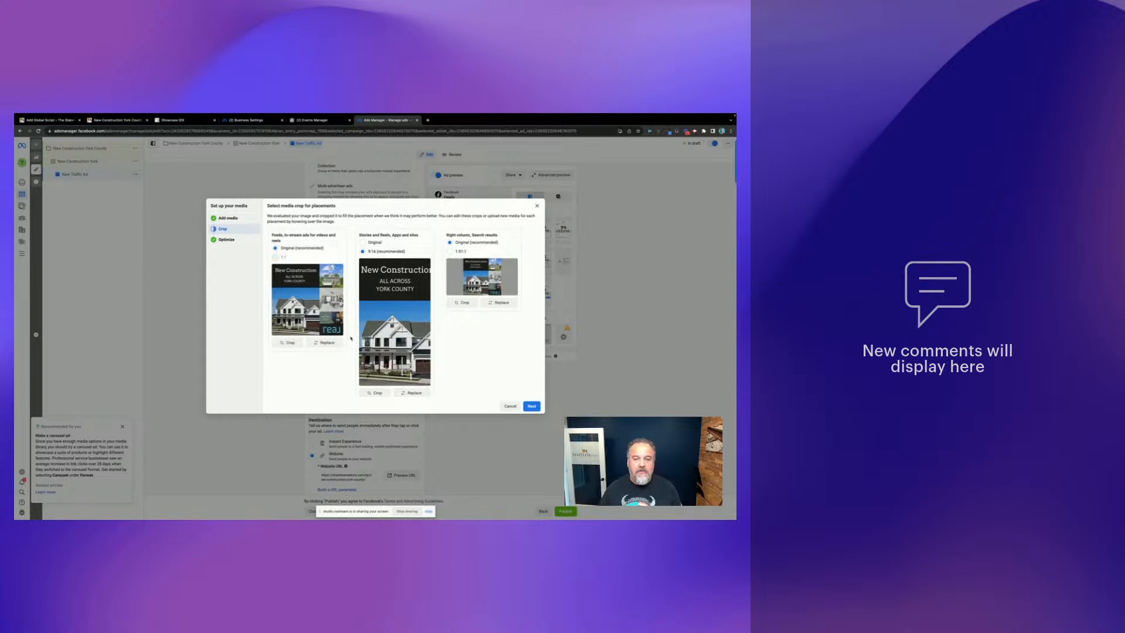
left_click(531, 406)
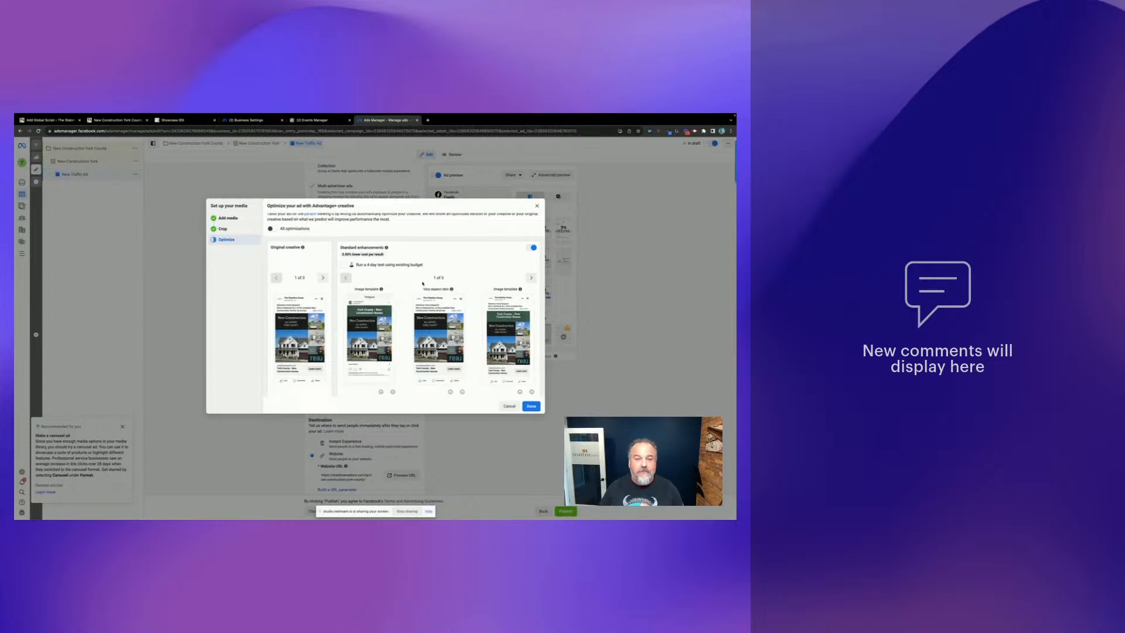
scroll(414, 274, "down", 3)
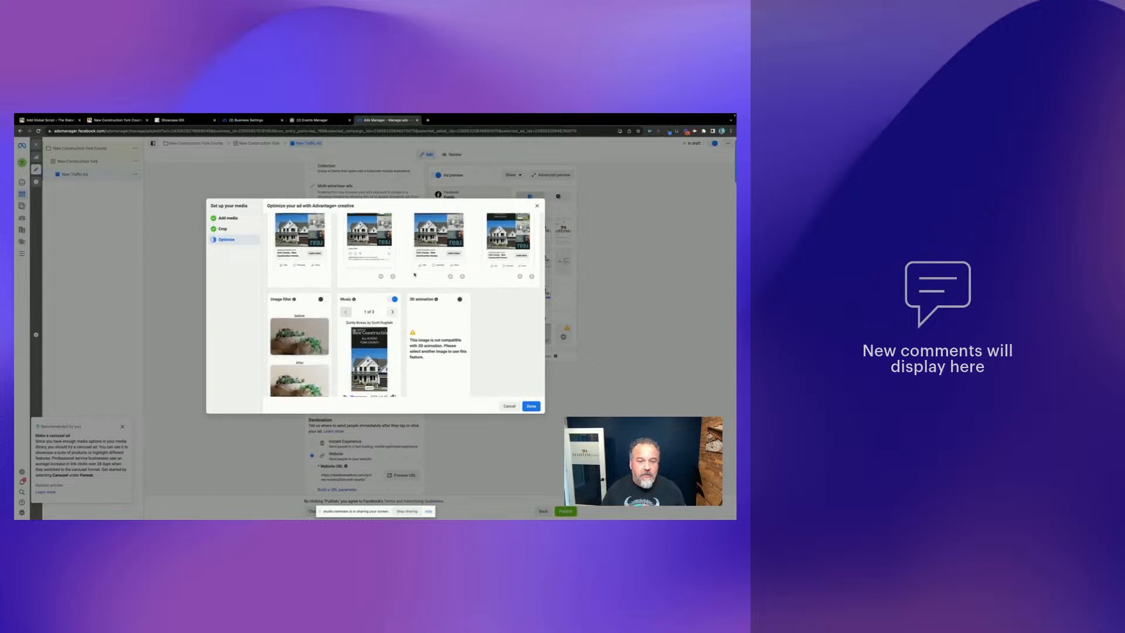
scroll(430, 287, "up", 3)
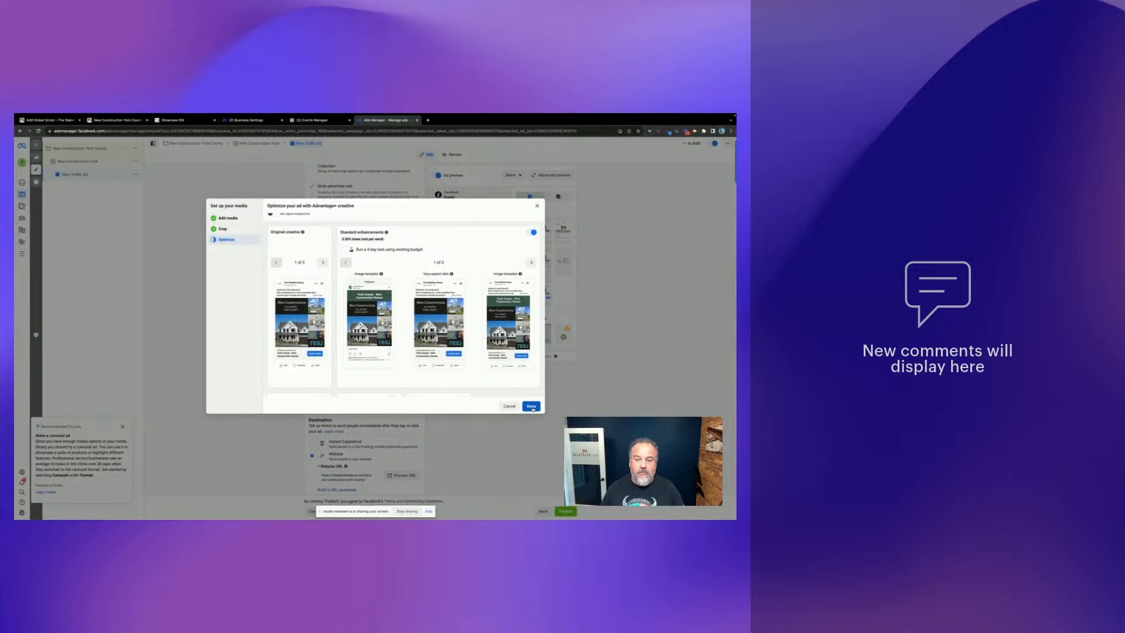
left_click(531, 407)
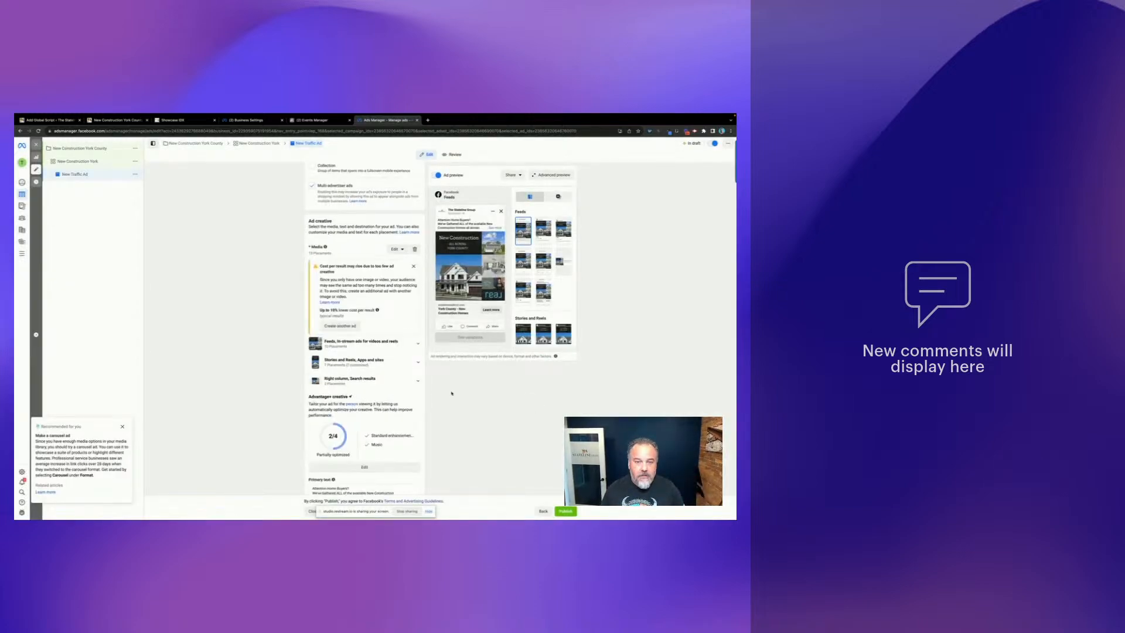
- Review the ad's text, destination and tracking settings, then publish the New Traffic Ad
scroll(356, 222, "down", 1)
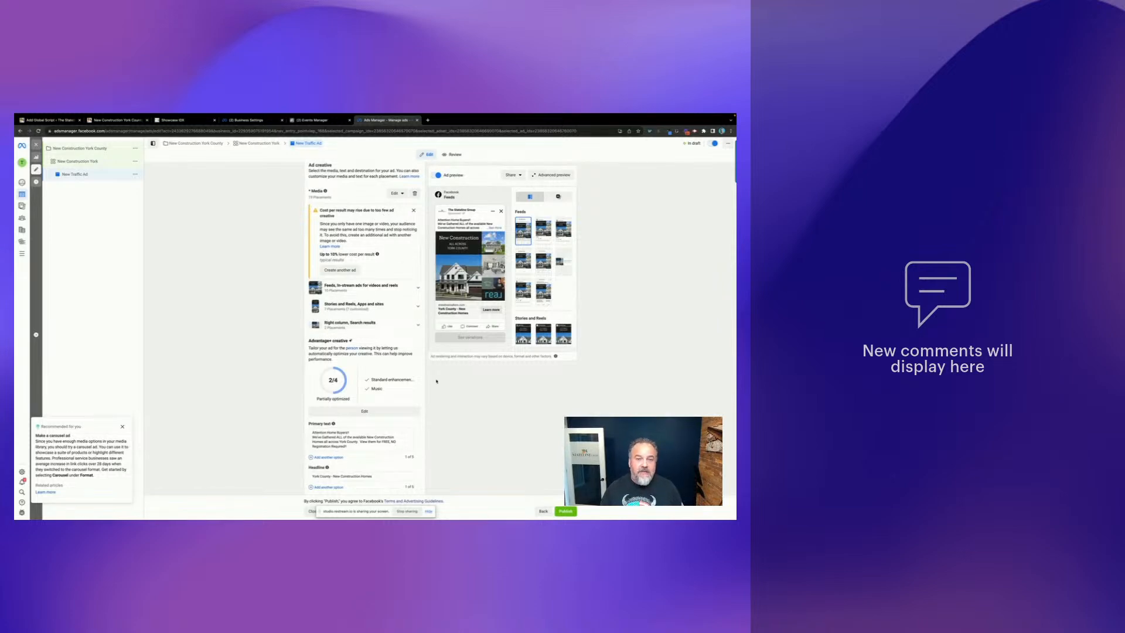
scroll(393, 265, "down", 3)
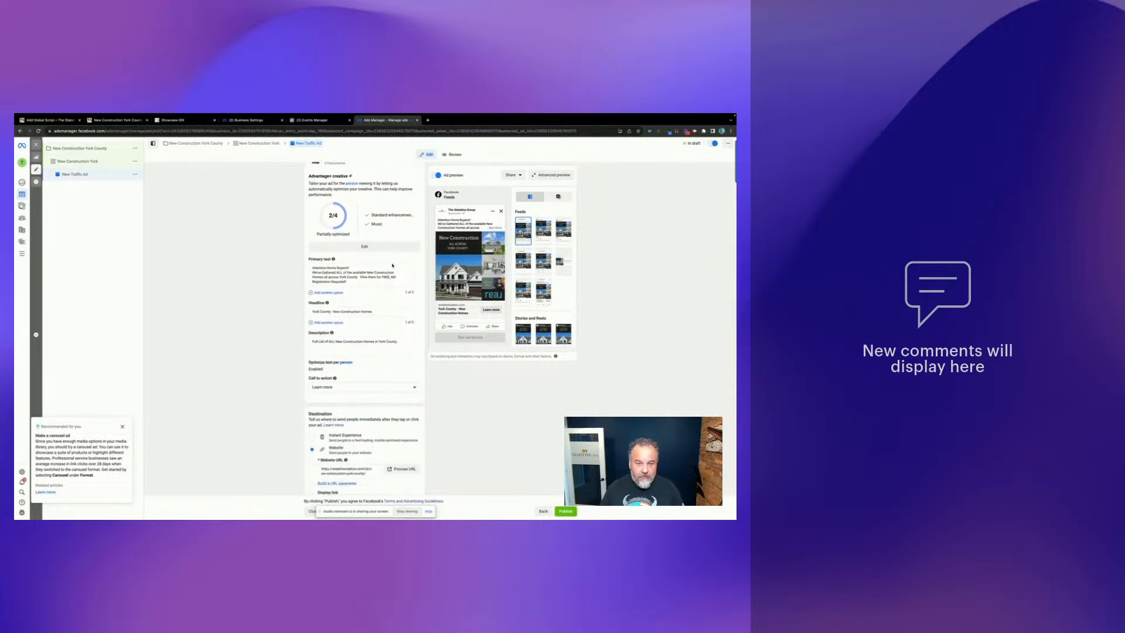
scroll(370, 359, "down", 3)
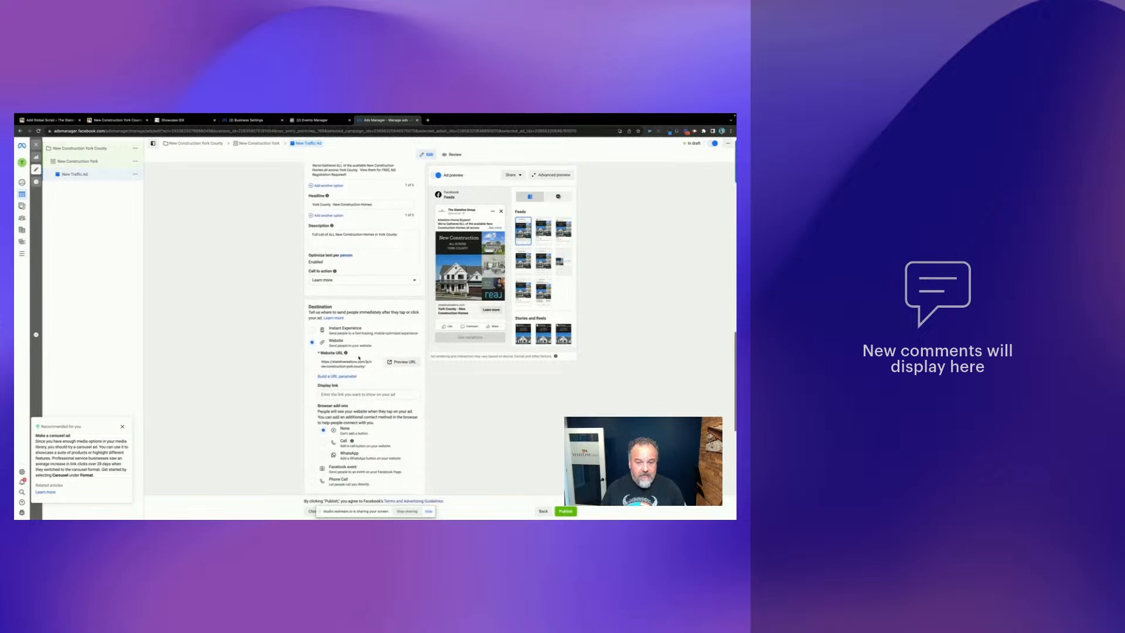
scroll(385, 365, "down", 2)
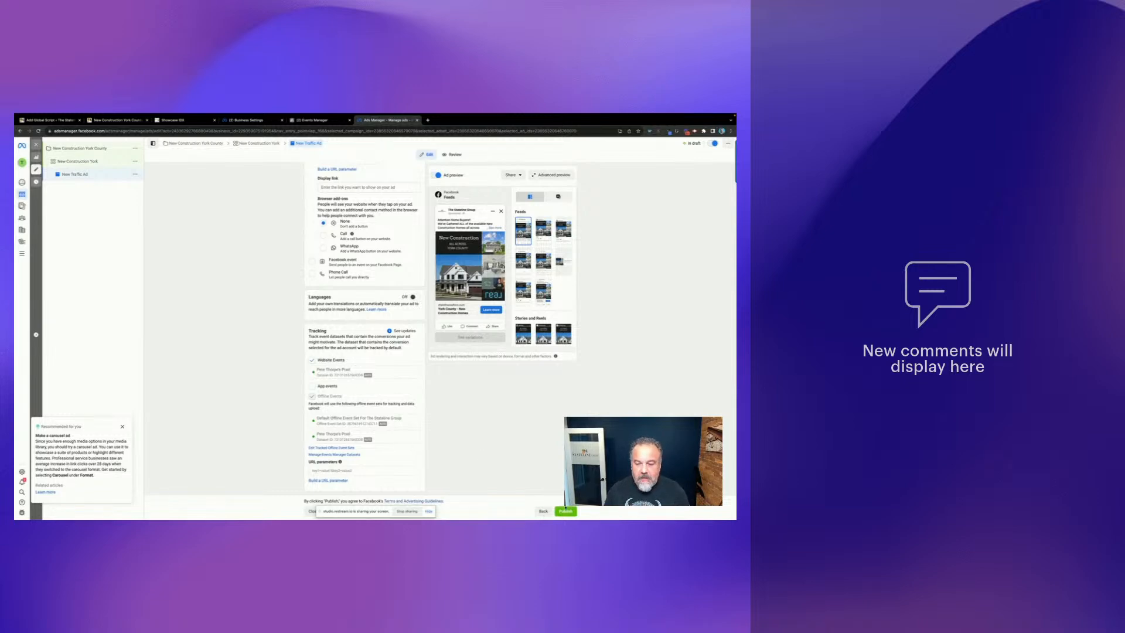
left_click(569, 513)
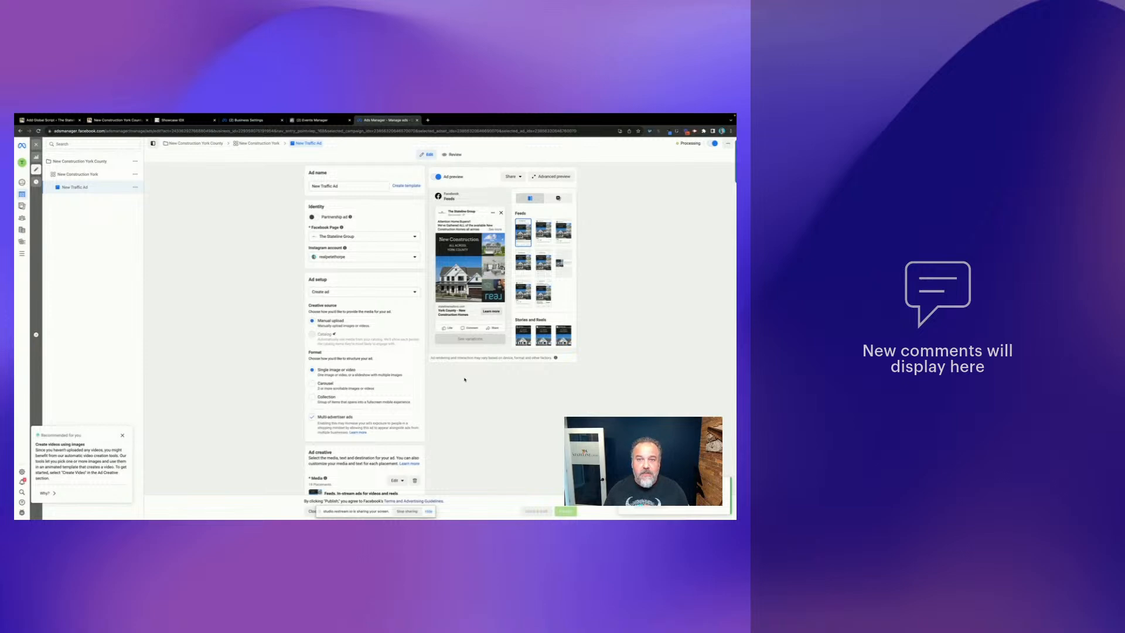
- Check the processing ad, then return to the Minute:Pages website overview dashboard
scroll(465, 379, "down", 3)
scroll(464, 379, "down", 15)
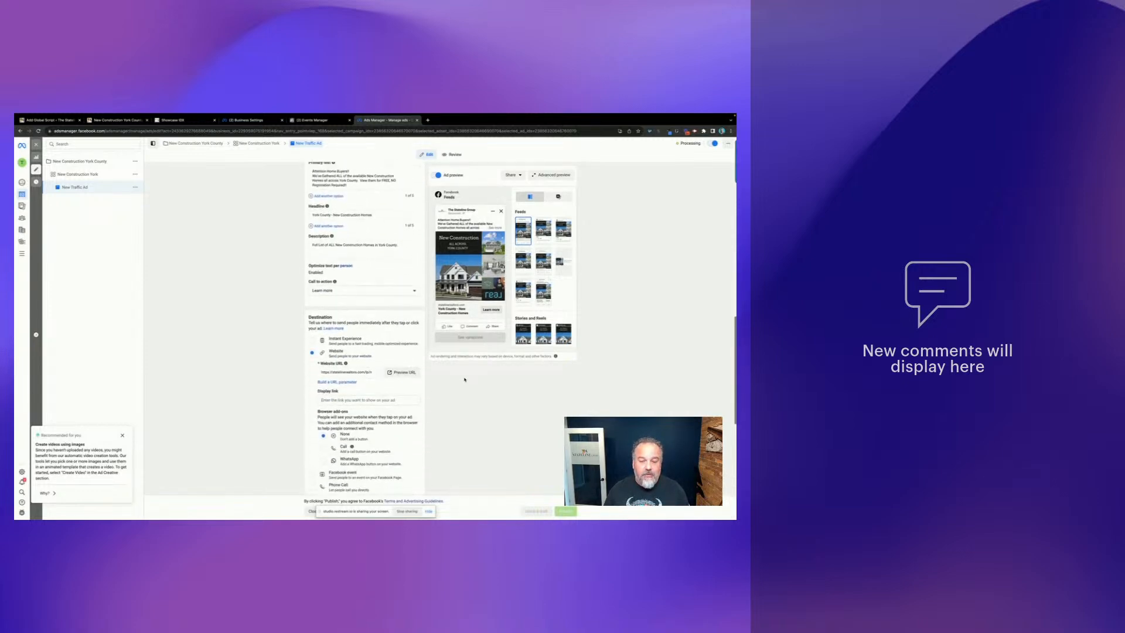
scroll(464, 379, "up", 18)
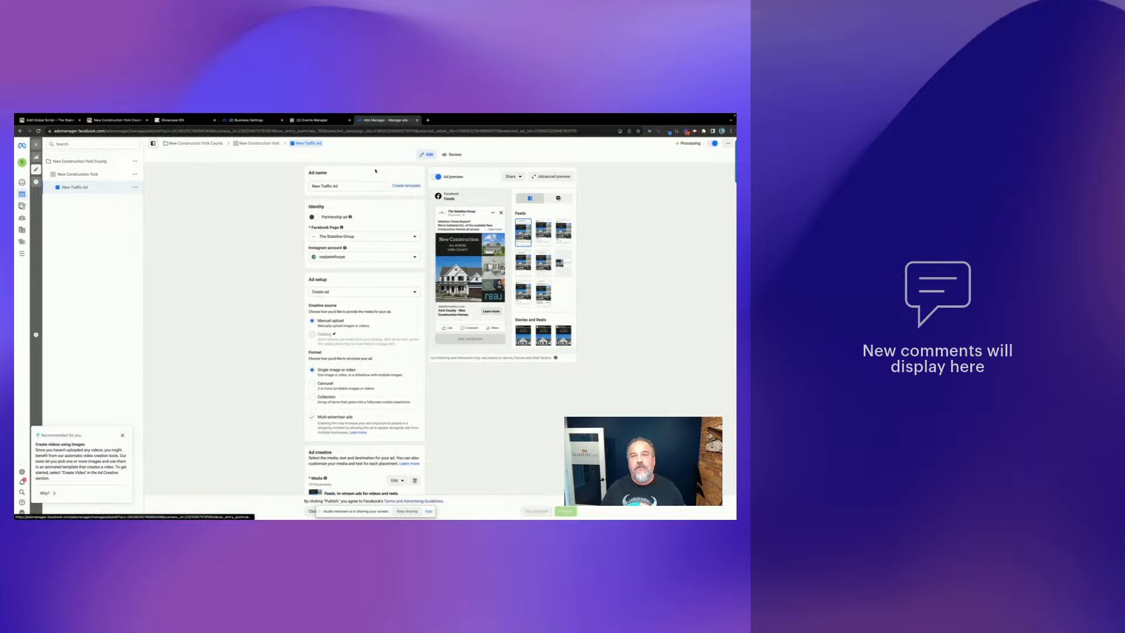
left_click(58, 120)
left_click(35, 163)
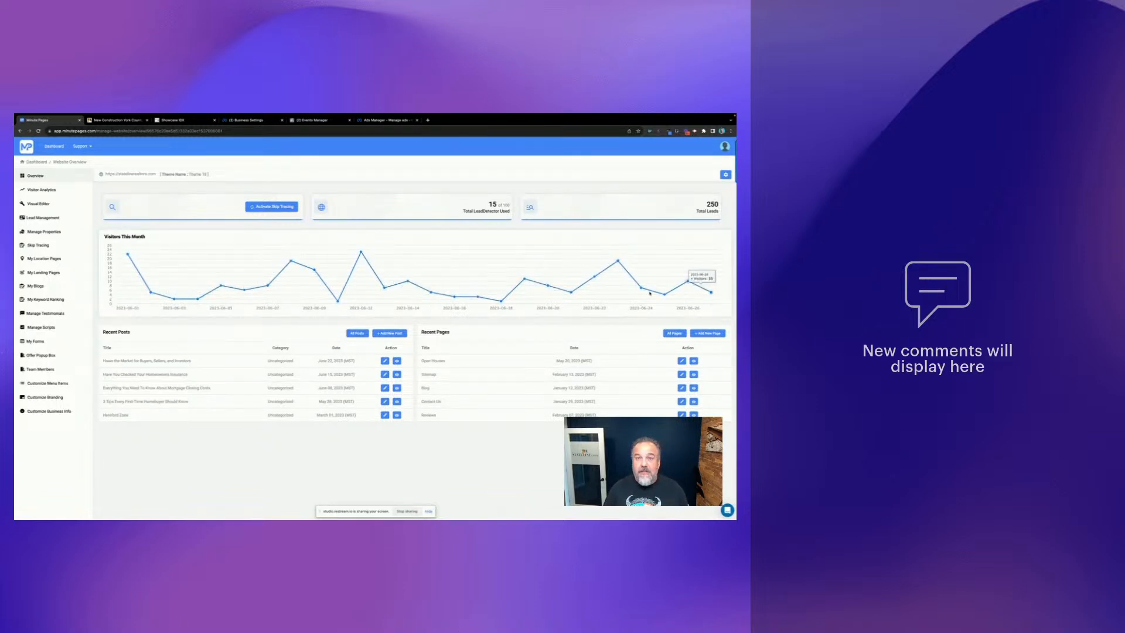
- Open Visitor Analytics: 752 visitors, 01:30 average visit time, 50.90% mobile
left_click(50, 190)
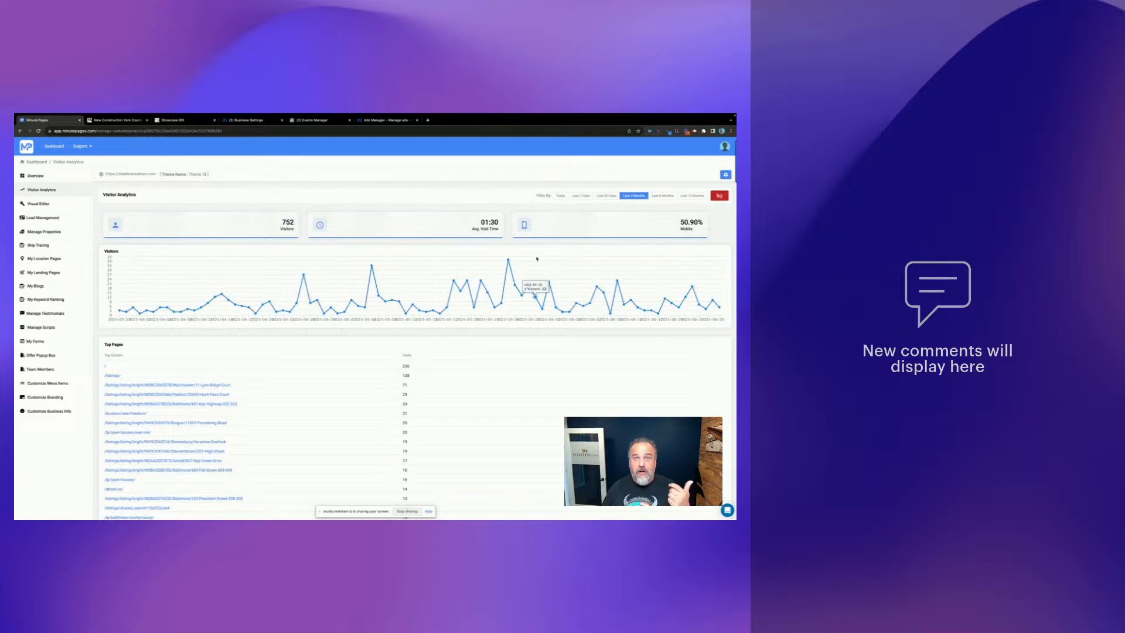
- Scroll past Top Pages to Top Referrers (direct 254, m.facebook.com 148) and Traffic Sources
scroll(442, 249, "down", 1)
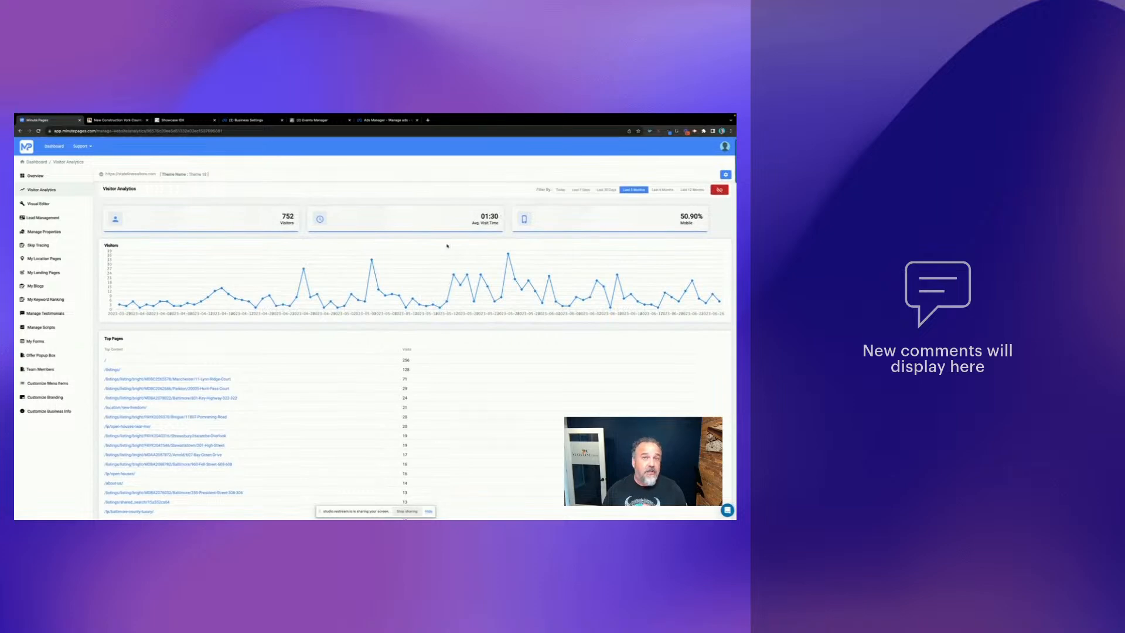
scroll(437, 258, "down", 1)
scroll(309, 215, "up", 1)
scroll(375, 217, "down", 2)
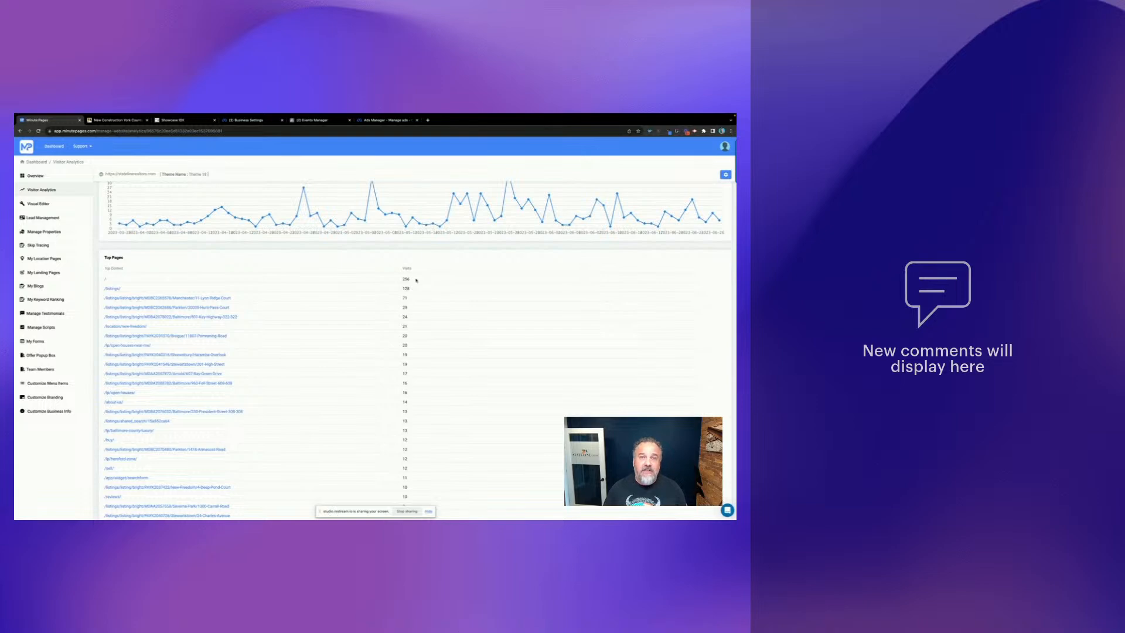
scroll(258, 310, "up", 1)
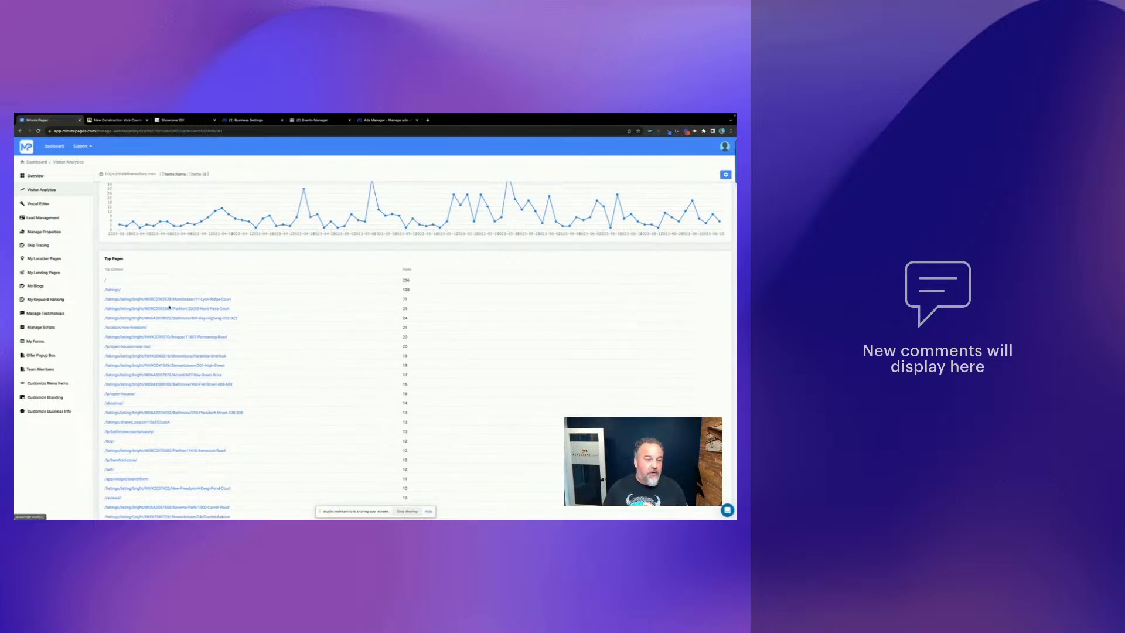
scroll(205, 284, "down", 1)
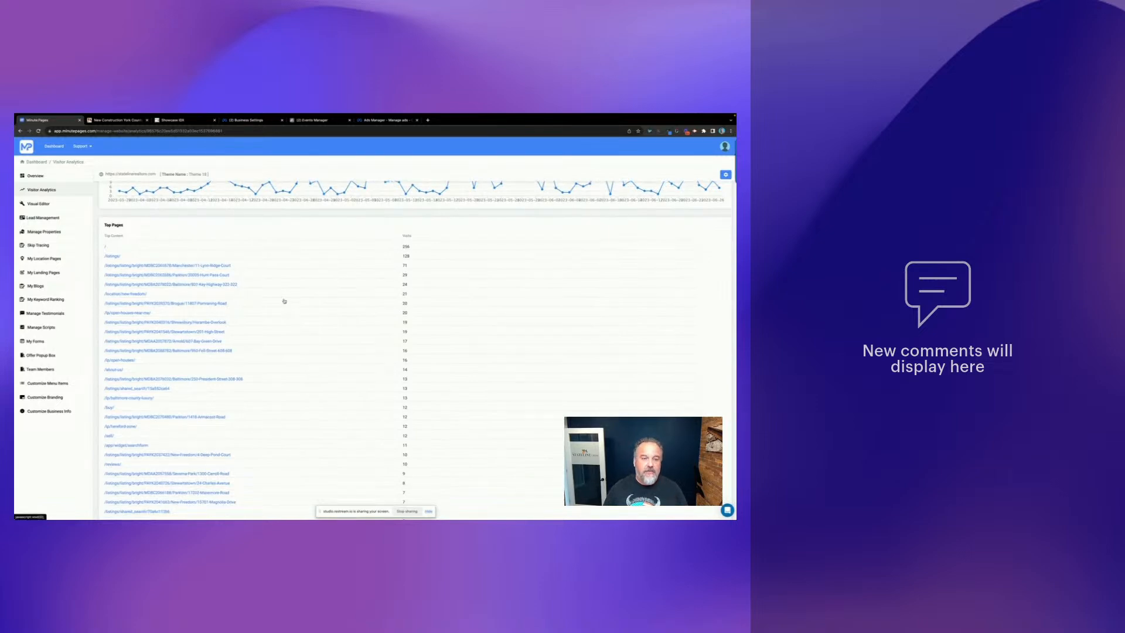
scroll(182, 306, "down", 2)
scroll(182, 307, "down", 3)
scroll(182, 307, "down", 4)
scroll(180, 306, "up", 10)
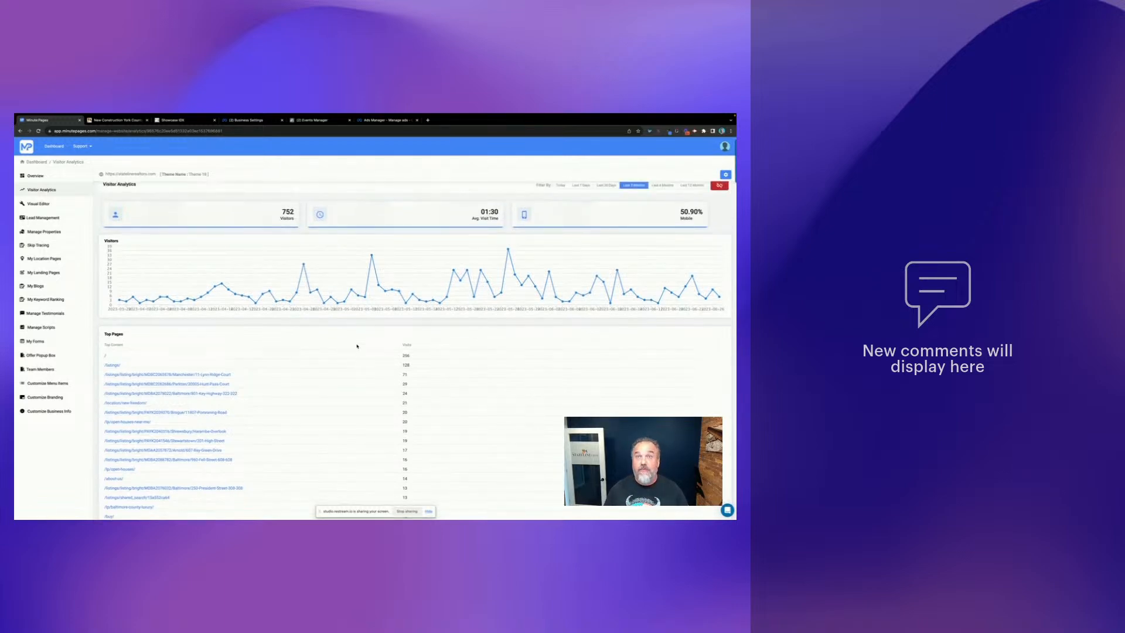
scroll(356, 347, "down", 15)
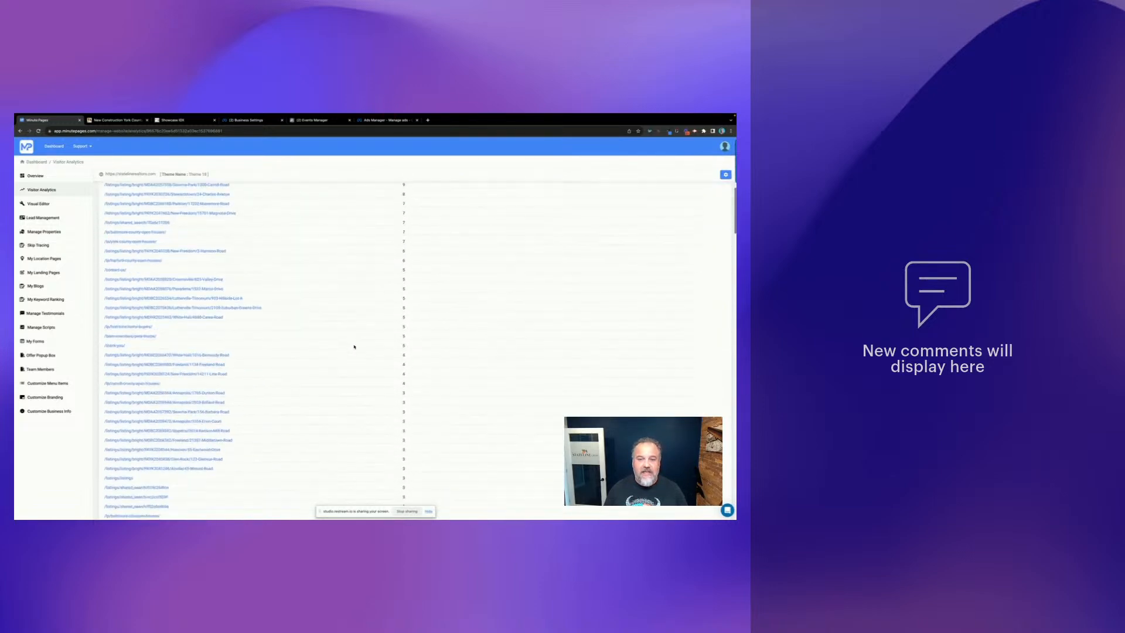
scroll(354, 347, "down", 20)
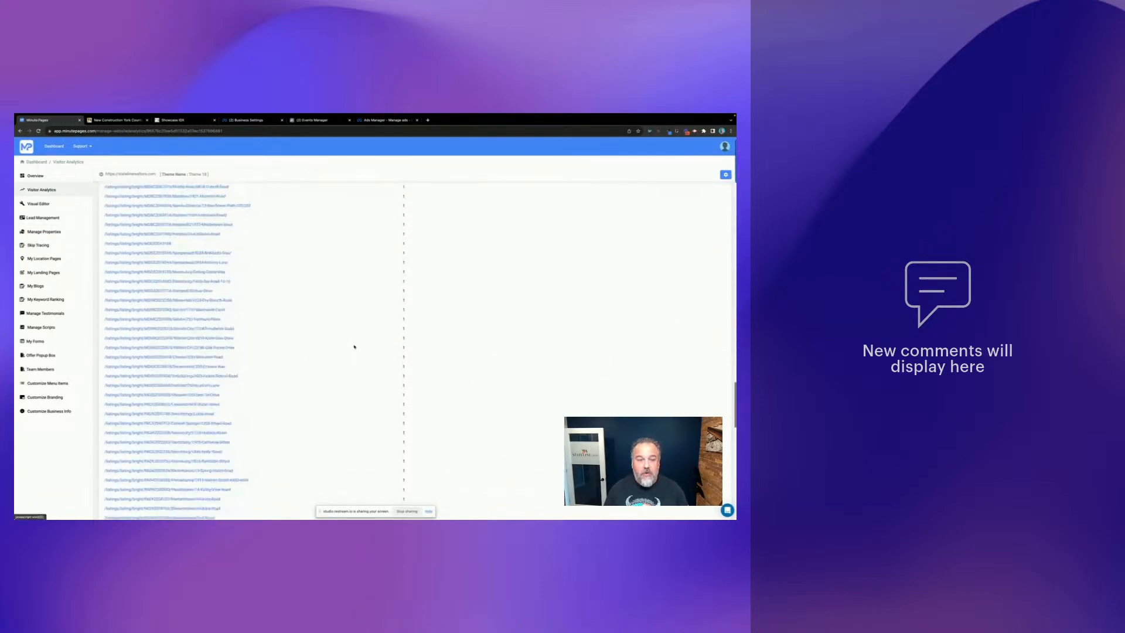
scroll(354, 347, "down", 10)
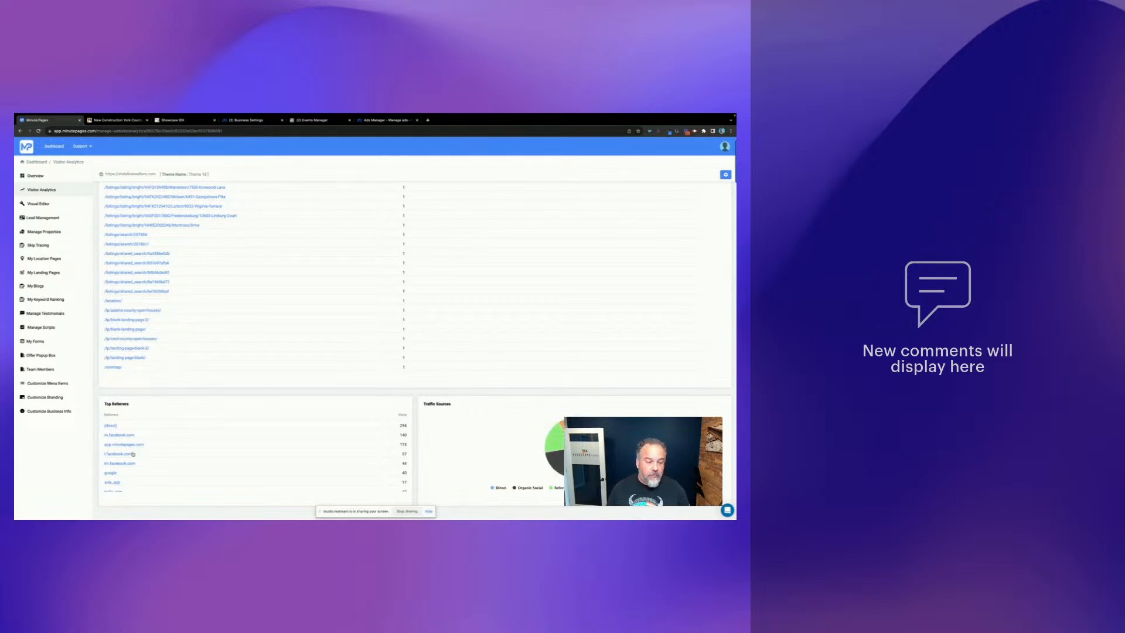
- Scroll the referrers, then return to the 752-visitor, 01:30, 50.90% mobile summary
scroll(154, 451, "down", 10)
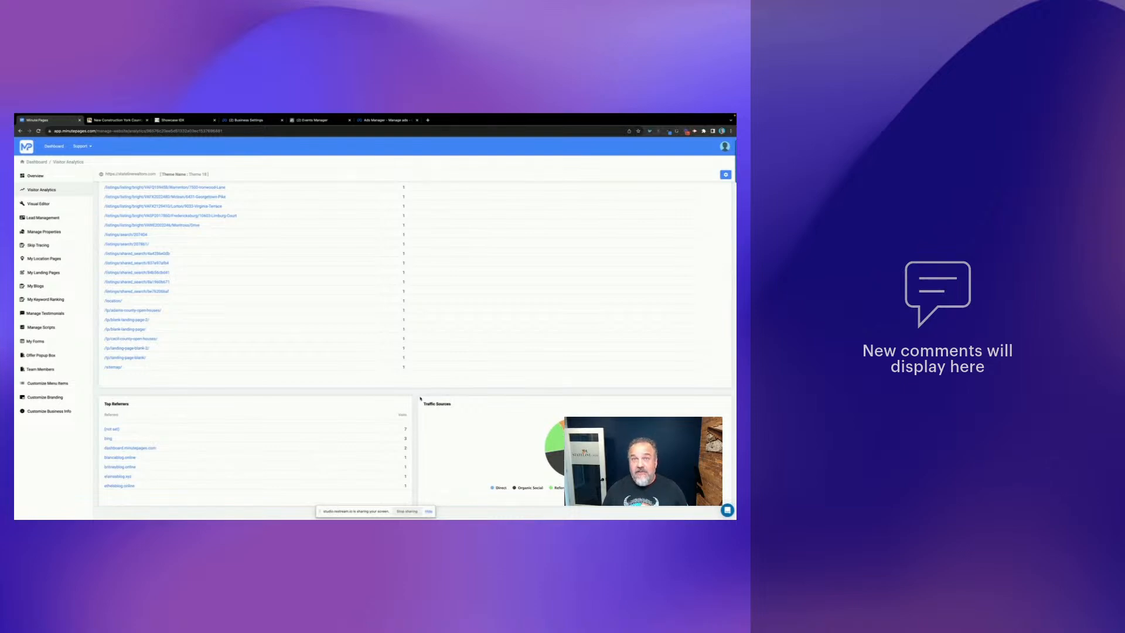
scroll(434, 398, "up", 10)
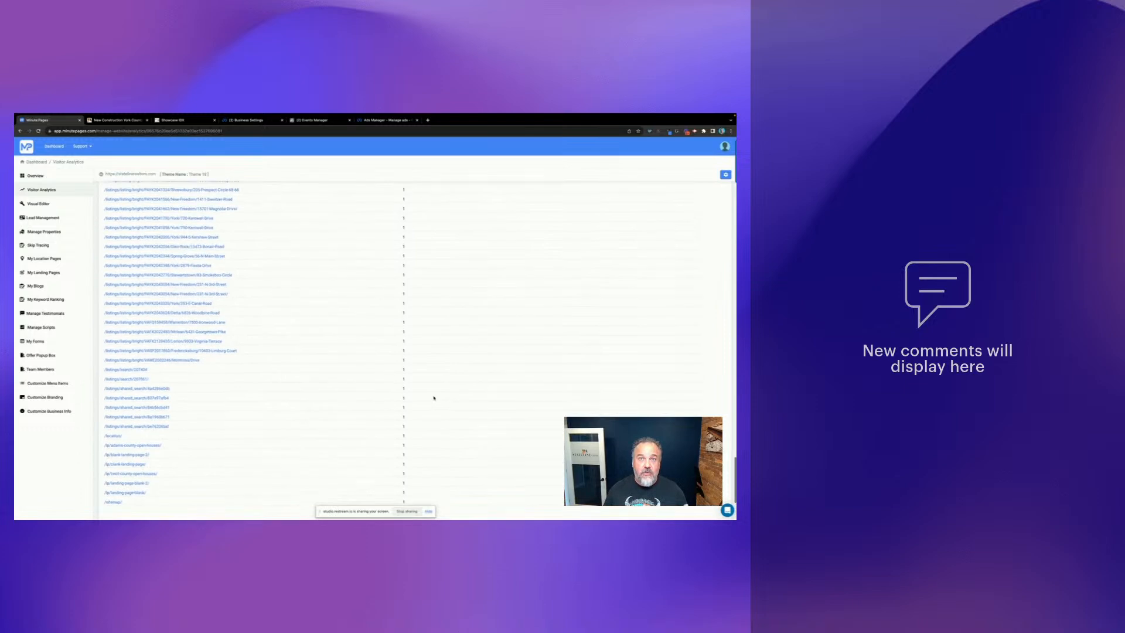
scroll(433, 398, "up", 20)
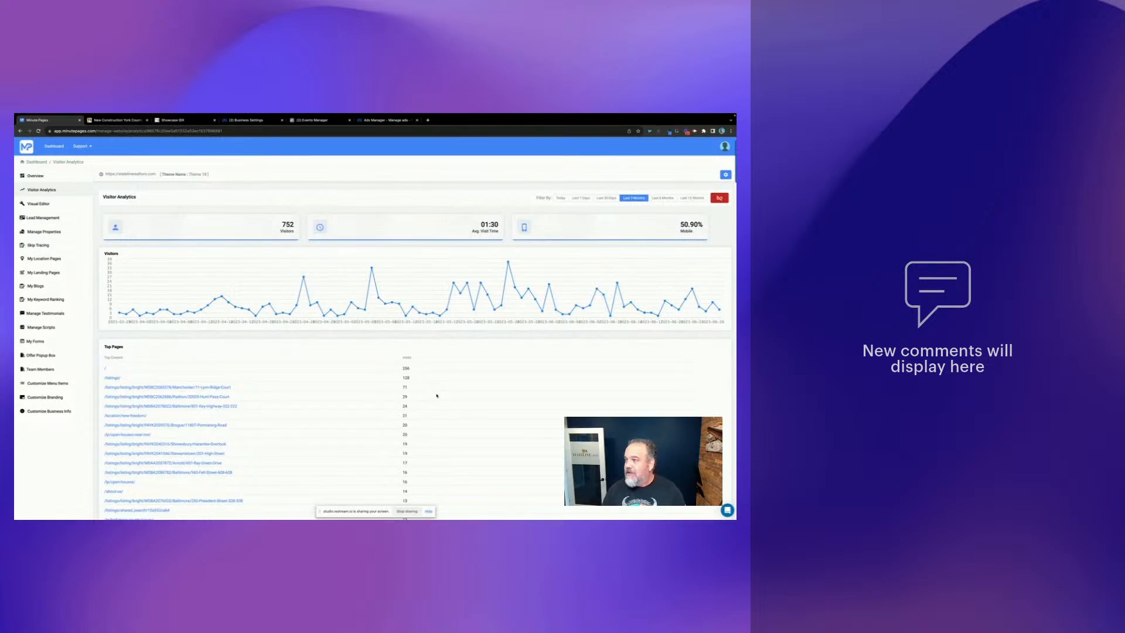
- Switch to the Stateline Group New Construction Homes York County page tab
scroll(589, 391, "down", 1)
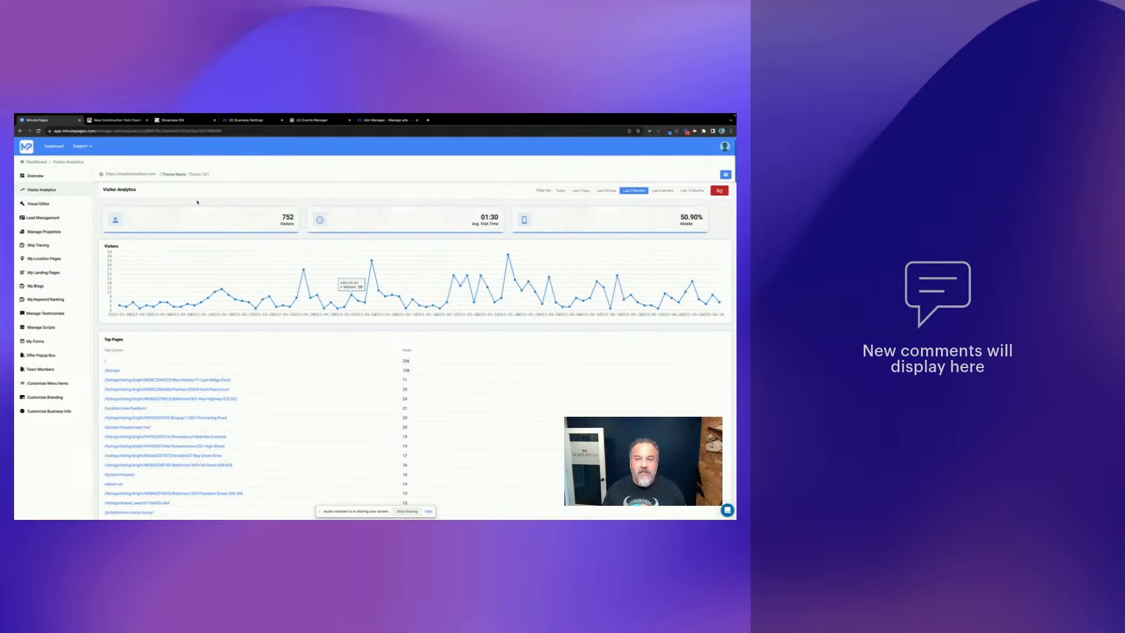
key("ctrl+Tab")
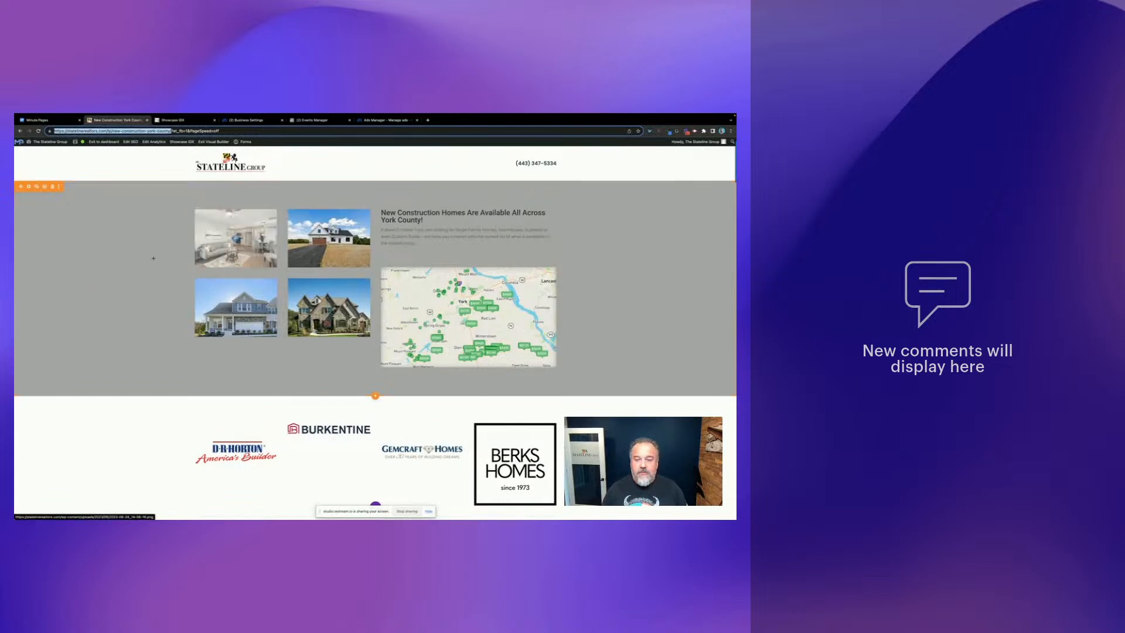
scroll(130, 260, "down", 1)
scroll(130, 259, "up", 1)
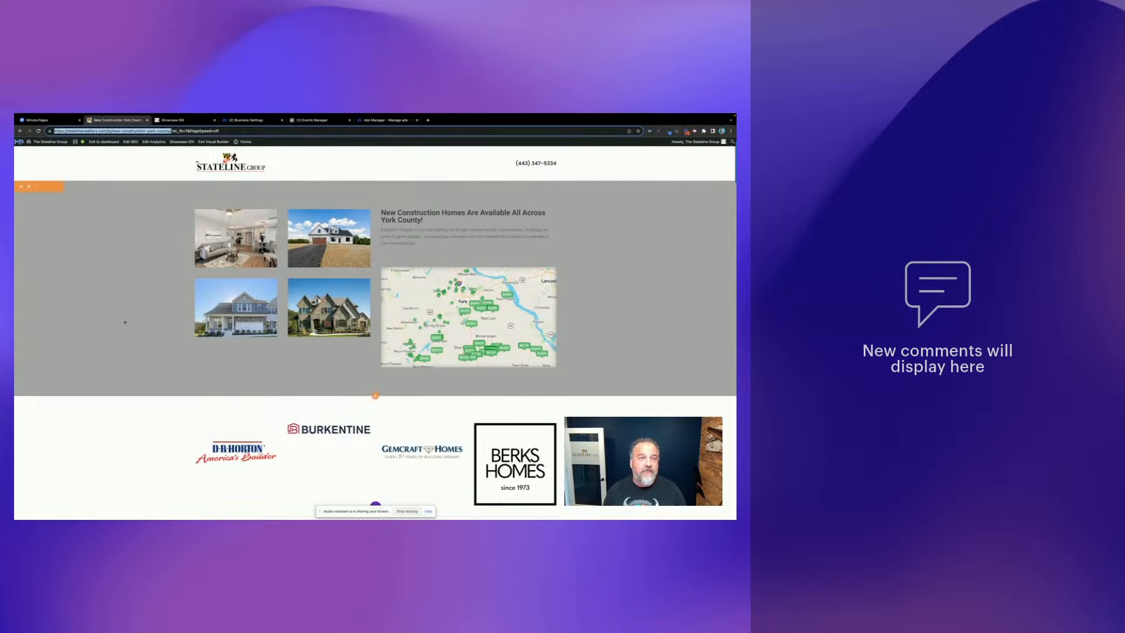
scroll(133, 328, "down", 1)
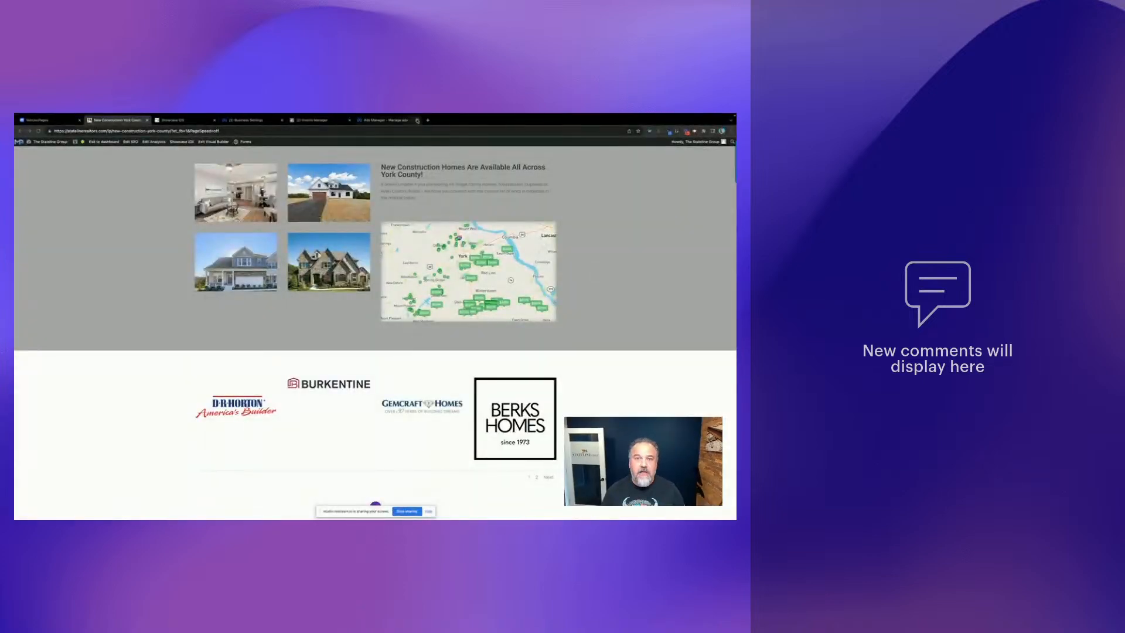
- In a new tab, load the agent's Minute:Pages booking calendar address
left_click(428, 120)
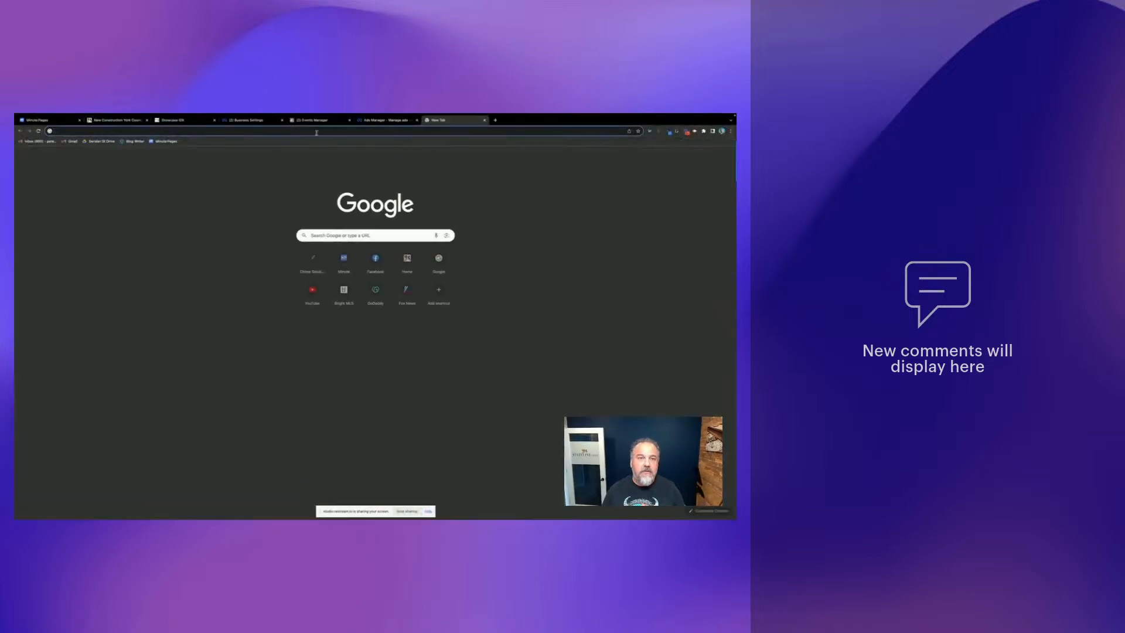
key("Return")
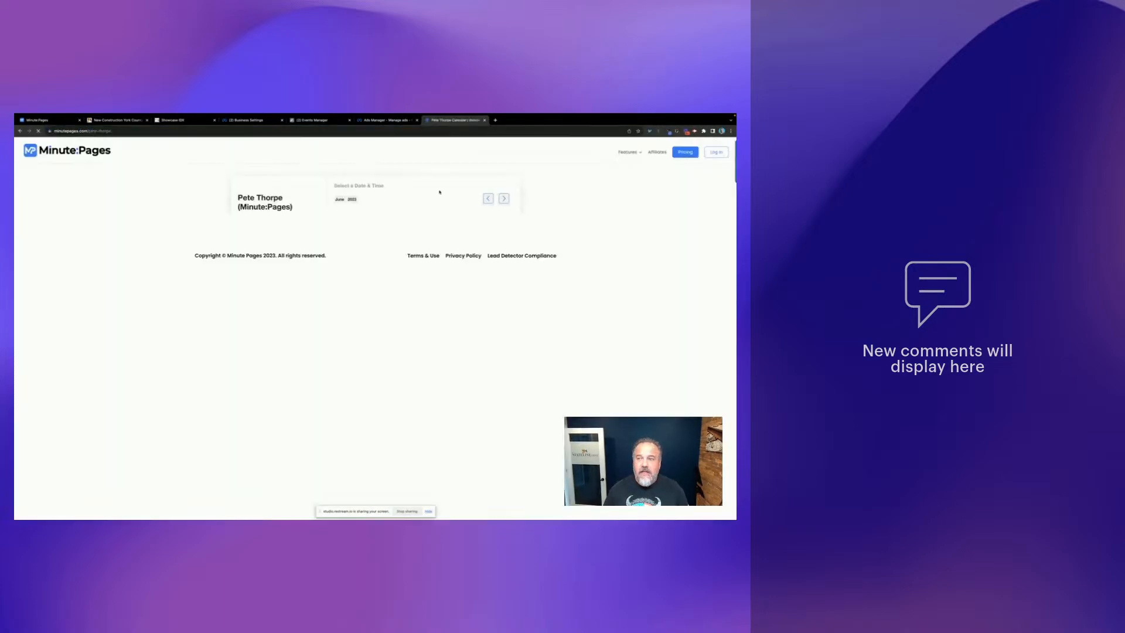
- Trim the address to minutepages.com to load the 'Next Gen Real Estate Platform' homepage
left_click(132, 132)
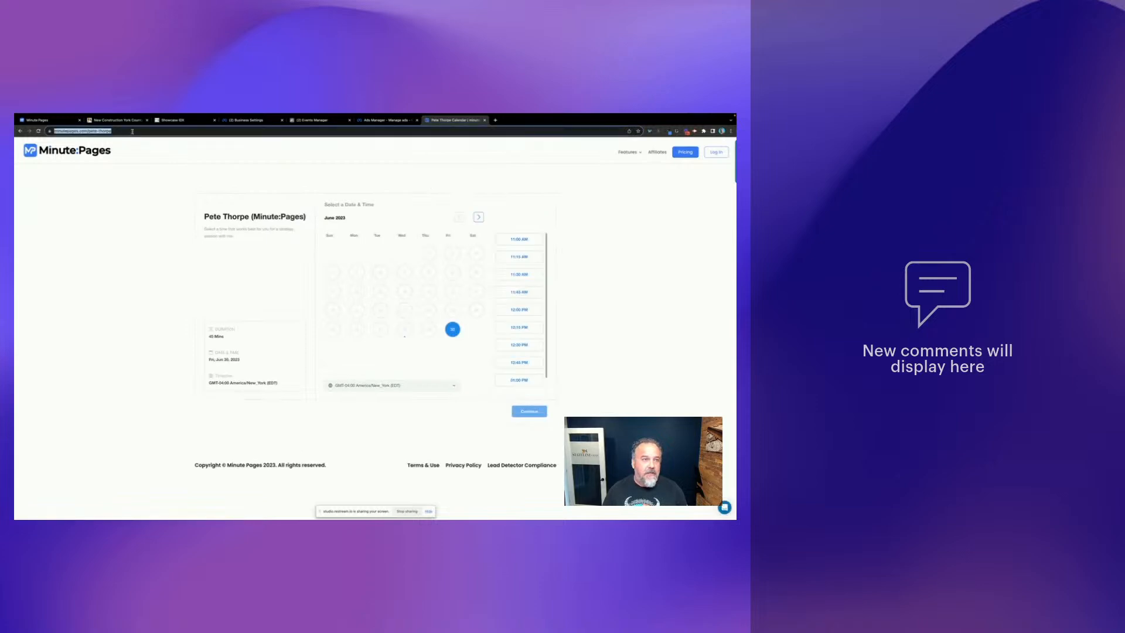
left_click(132, 131)
key("BackSpace")
key("BackSpace")
key("BackSpace")
key("BackSpace")
key("BackSpace")
key("BackSpace")
key("BackSpace")
key("BackSpace")
key("BackSpace")
key("BackSpace")
key("BackSpace")
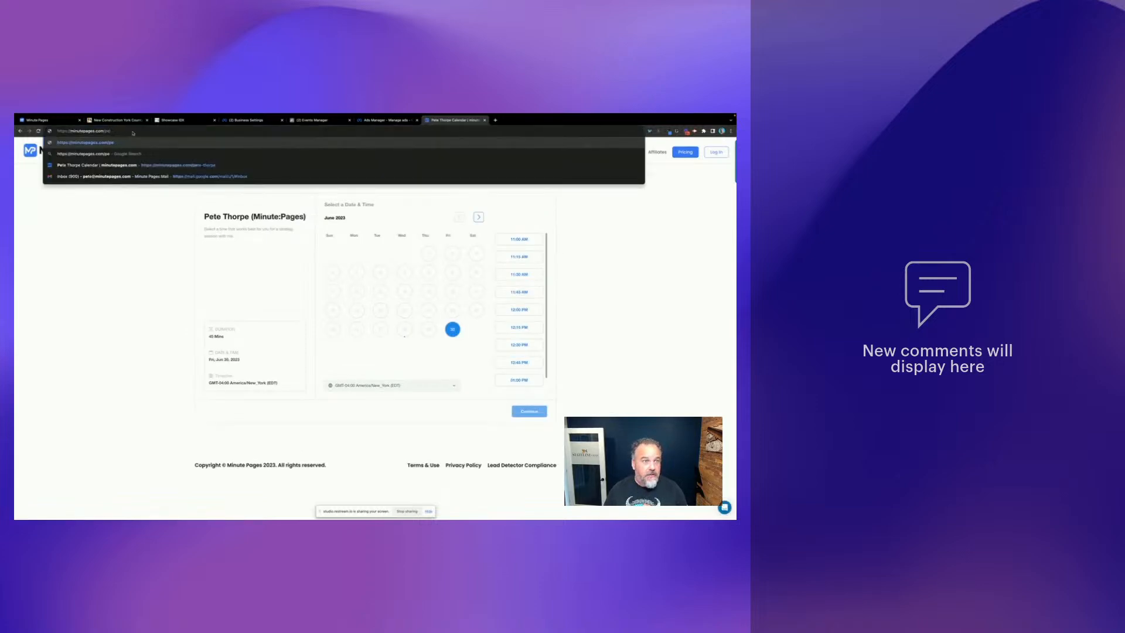
key("Return")
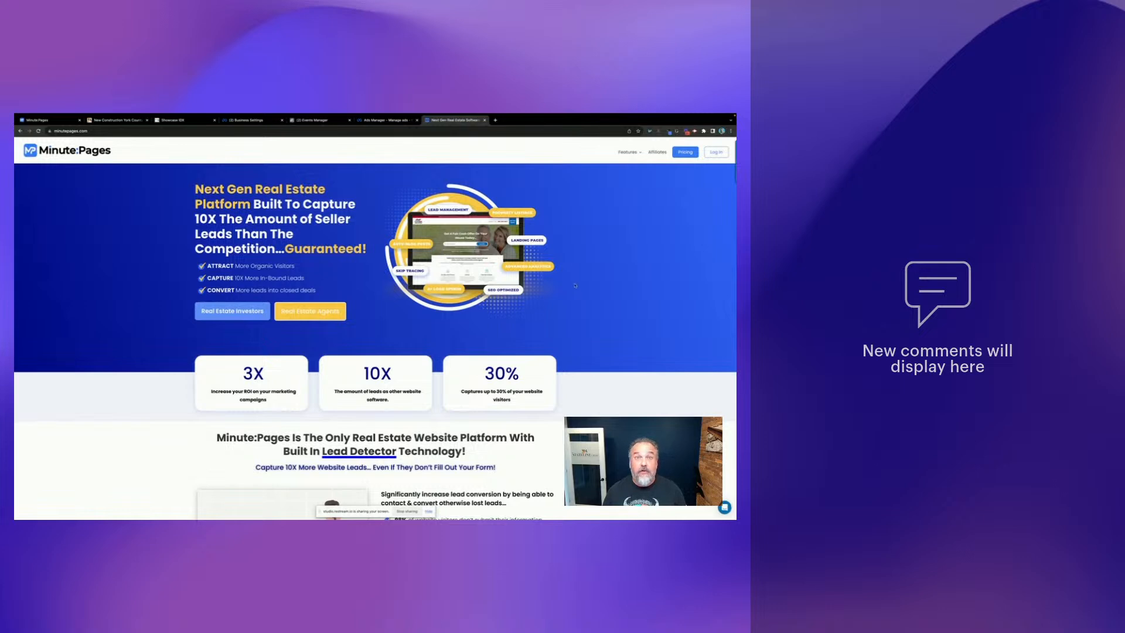
left_click(320, 312)
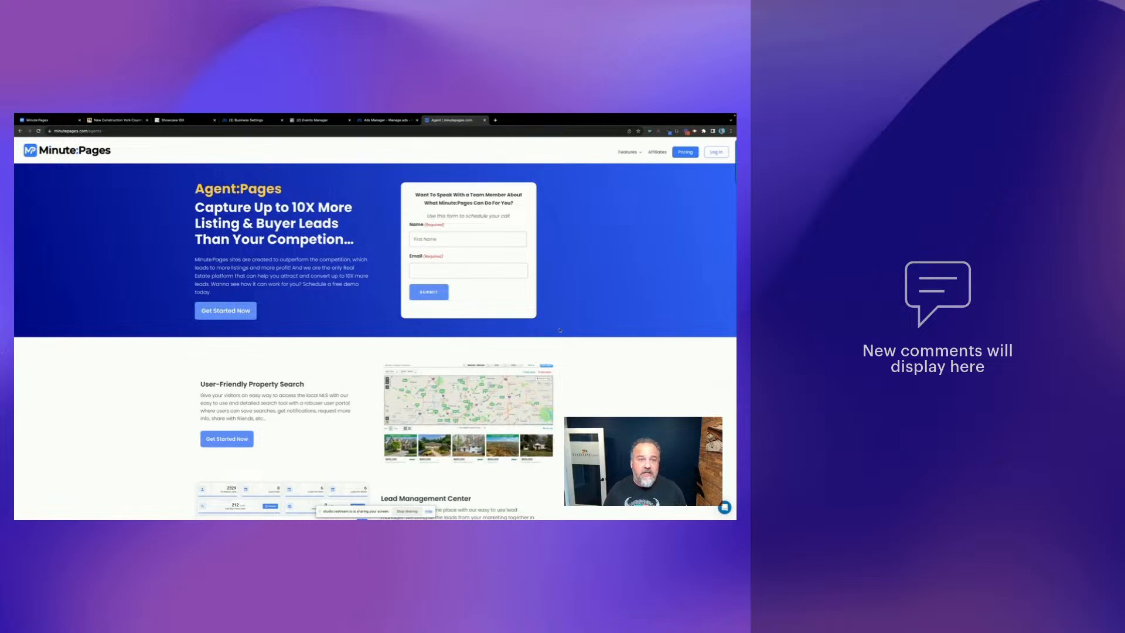
left_click(20, 131)
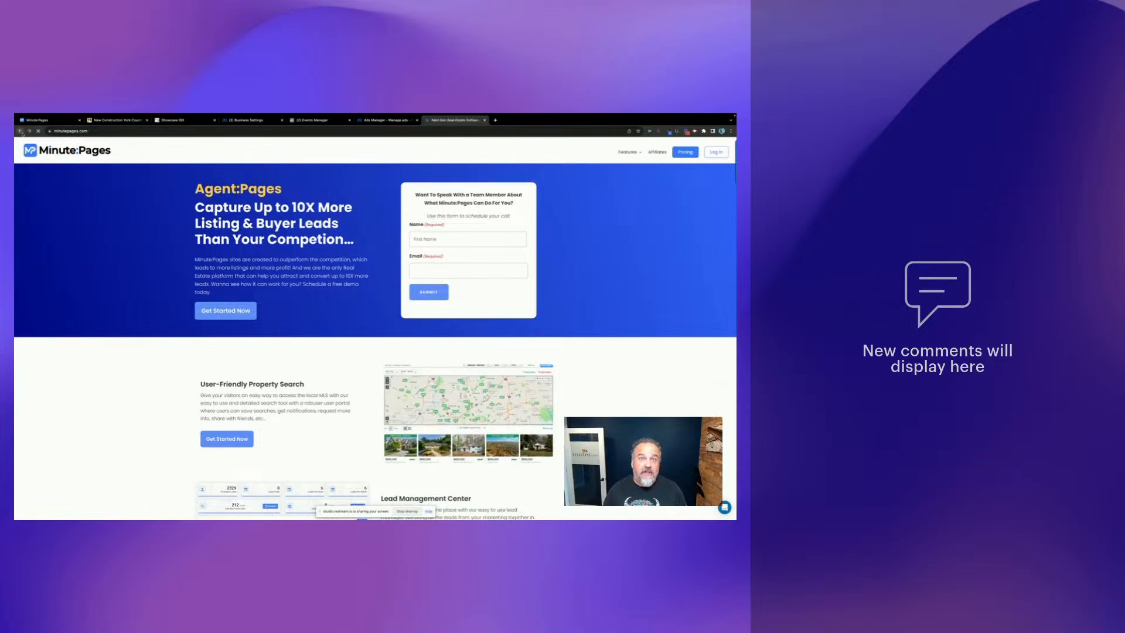
left_click(232, 317)
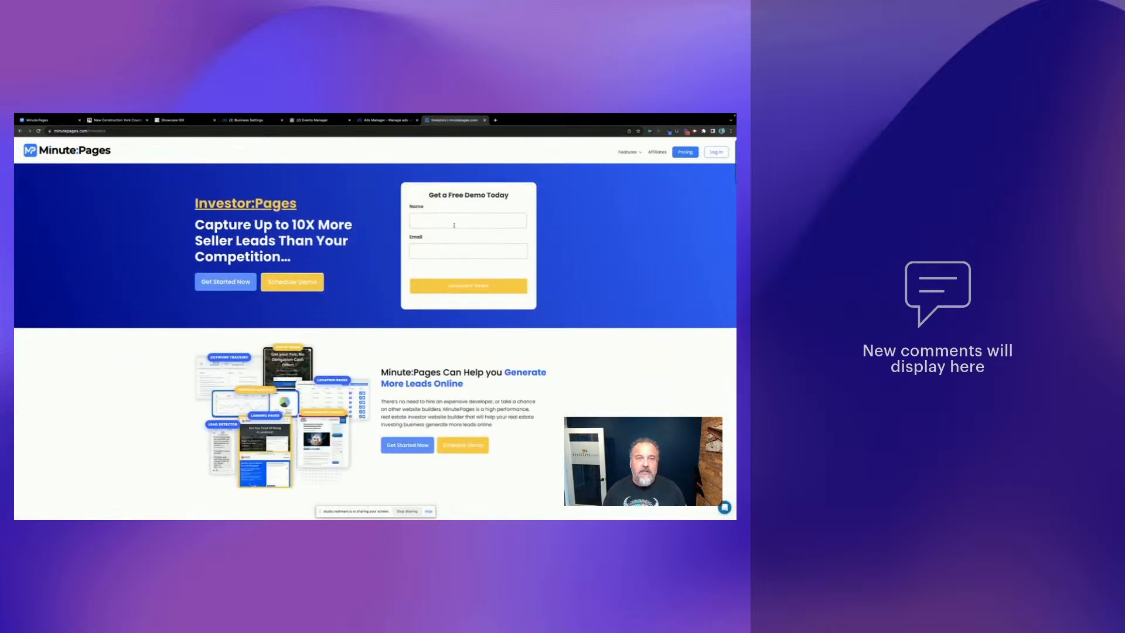
left_click(21, 132)
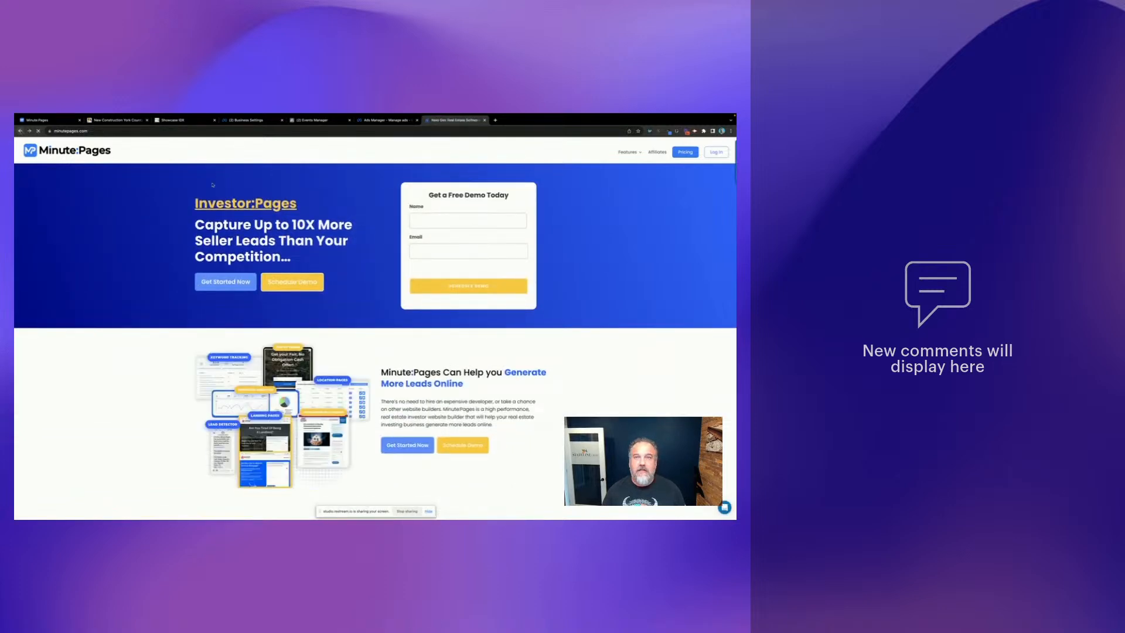
scroll(357, 317, "down", 10)
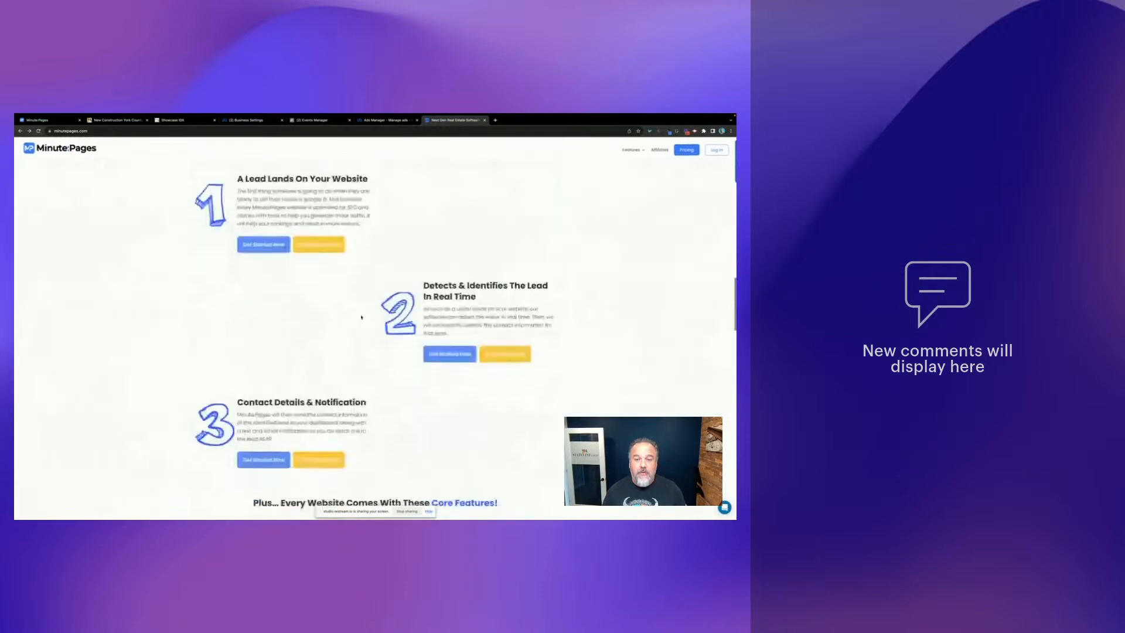
scroll(358, 317, "up", 10)
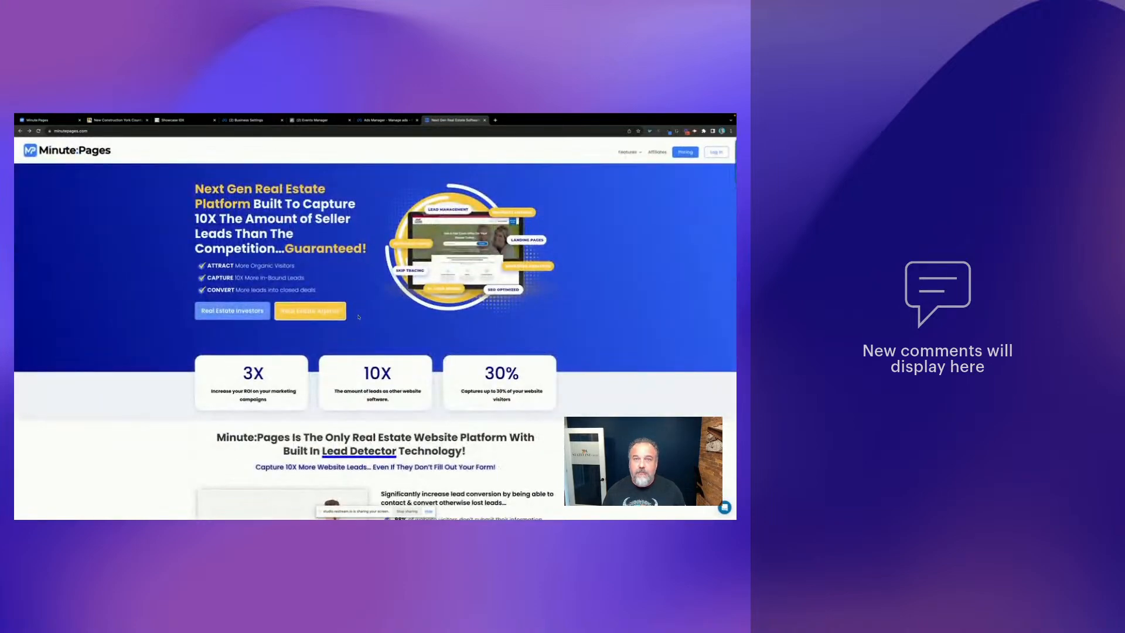